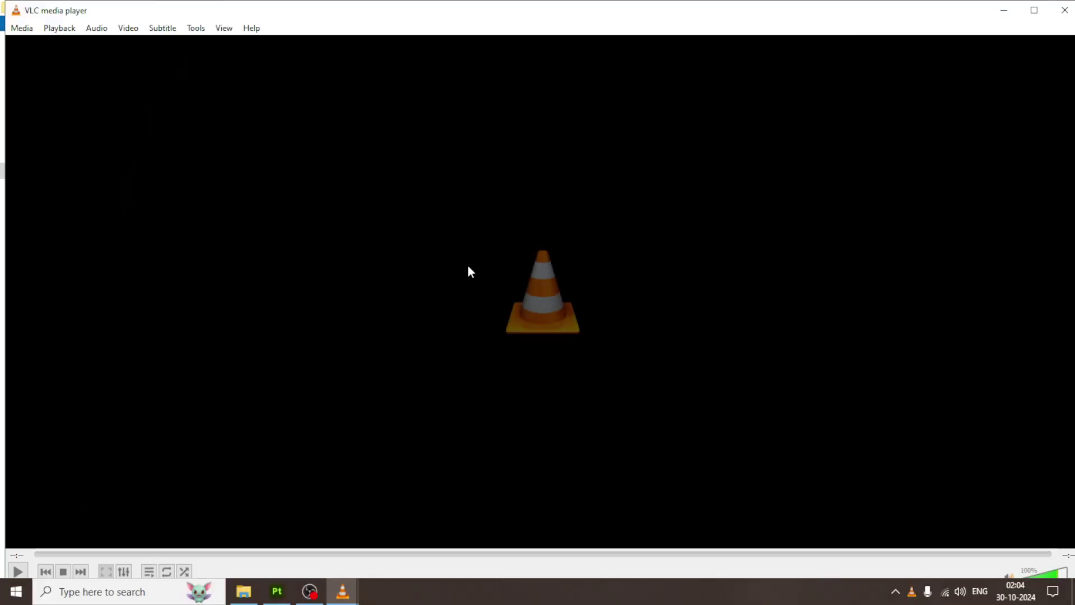
Switch from VLC to the textured building project in Substance 3D Painter
left_click(276, 591)
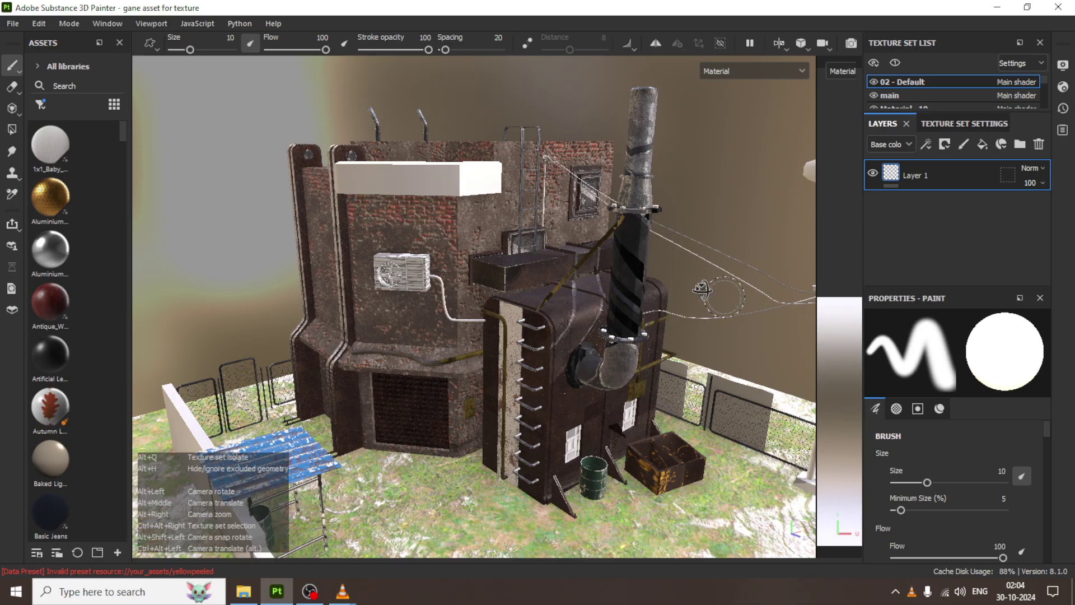
Orbit the building to a more frontal view, then switch to File Explorer's new title folder
mouse_move(706, 297)
left_mouse_down("alt")
mouse_move(634, 258)
mouse_move(630, 297)
mouse_move(566, 282)
left_mouse_up("alt")
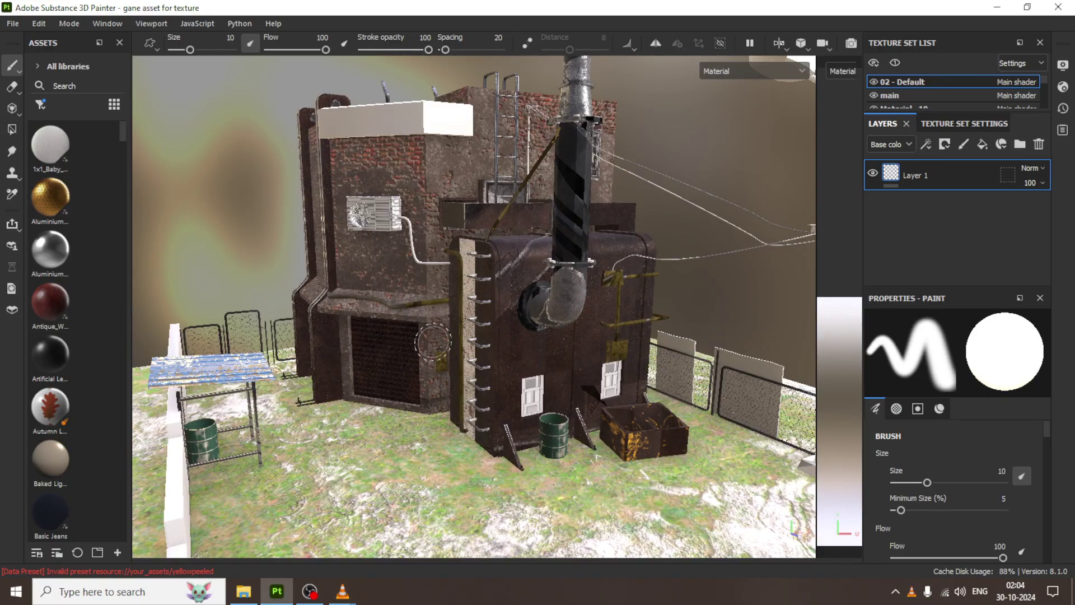
left_click(244, 591)
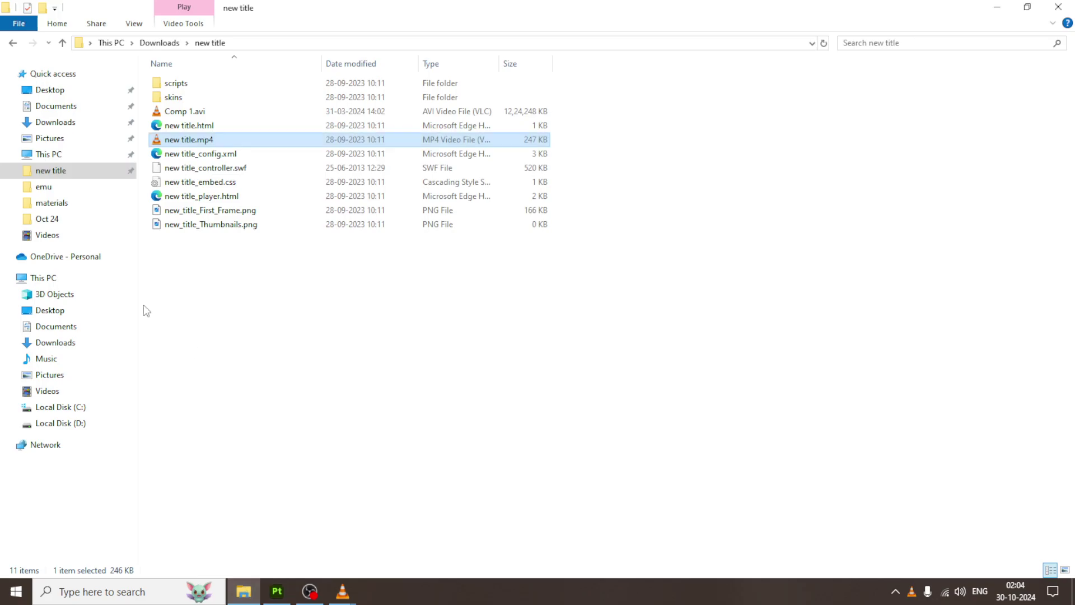
Open the assets.jpeg reference from the Oct 24 folder and return to Painter
left_click(65, 218)
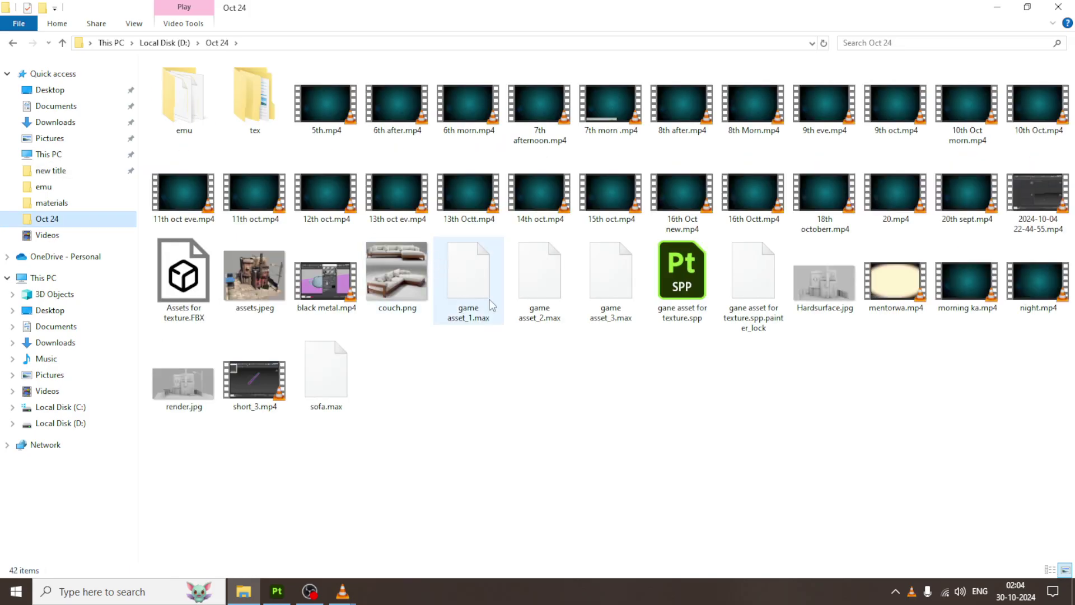
double_click(263, 276)
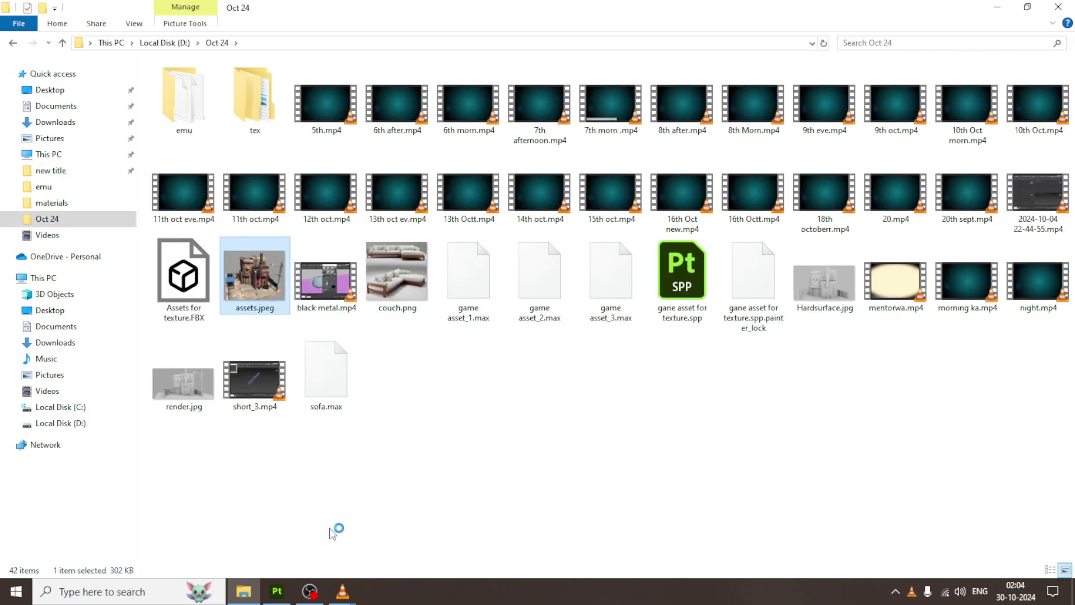
left_click(276, 591)
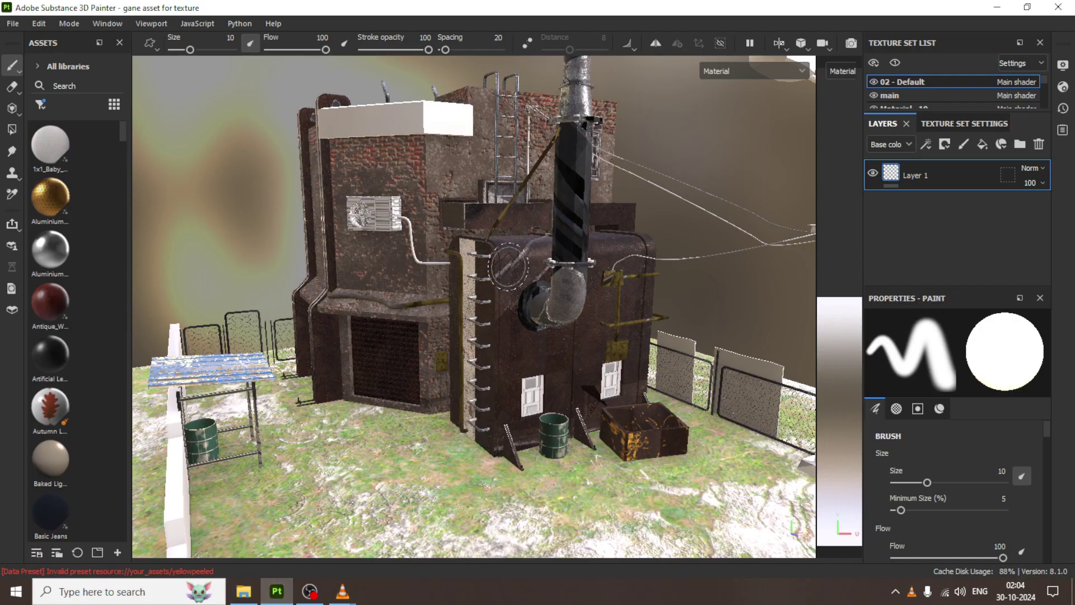
Pan closer to the building, widen the Assets panel into a multi-column grid, and glance at assets.jpeg
middle_click_drag(507, 266, 544, 324, "alt")
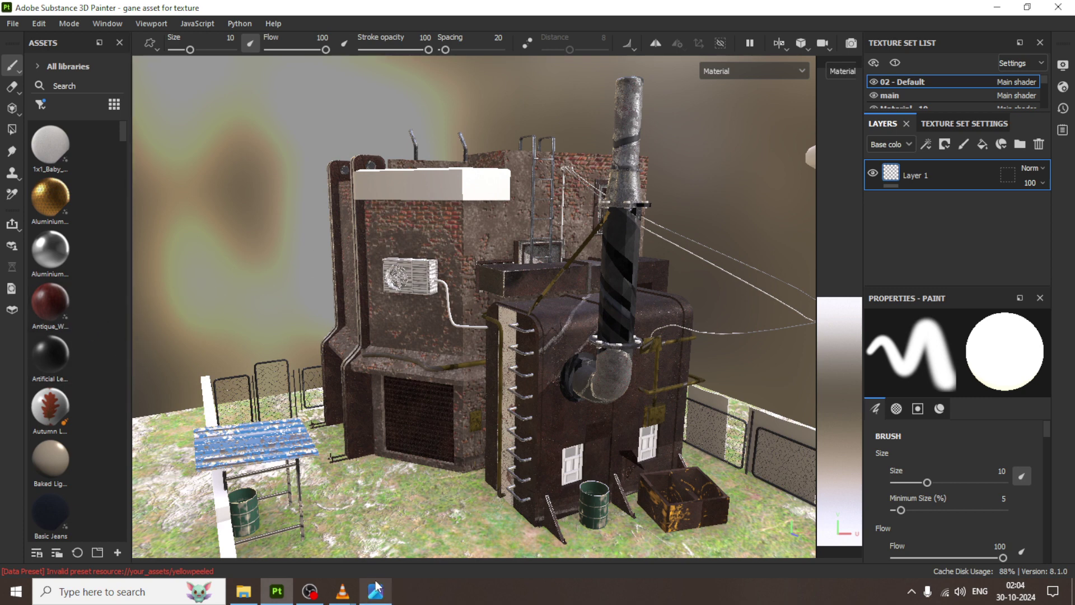
left_click(376, 589)
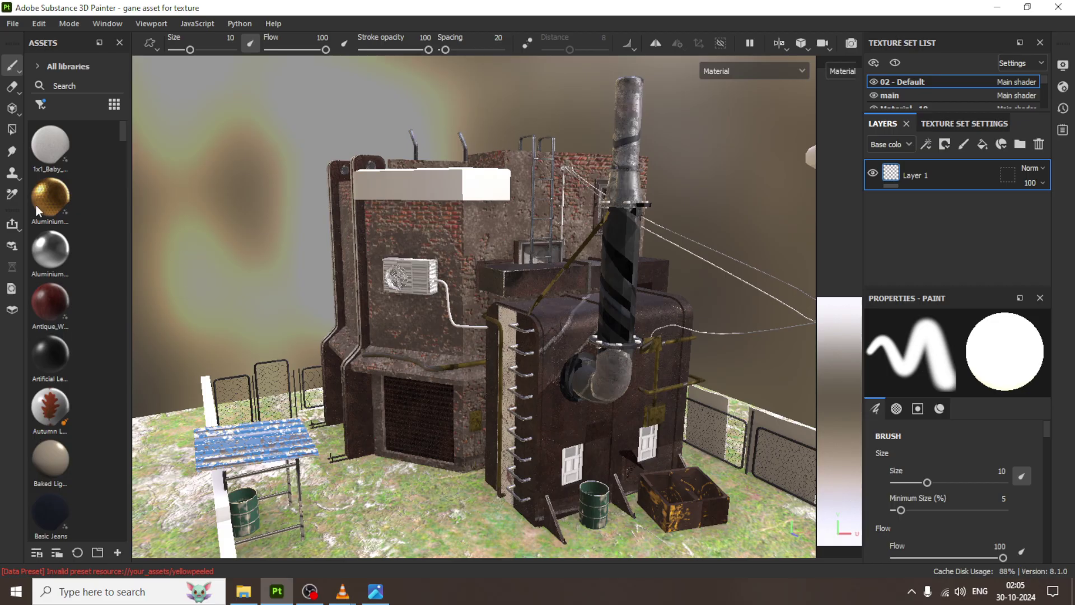
left_click_drag(133, 296, 318, 308)
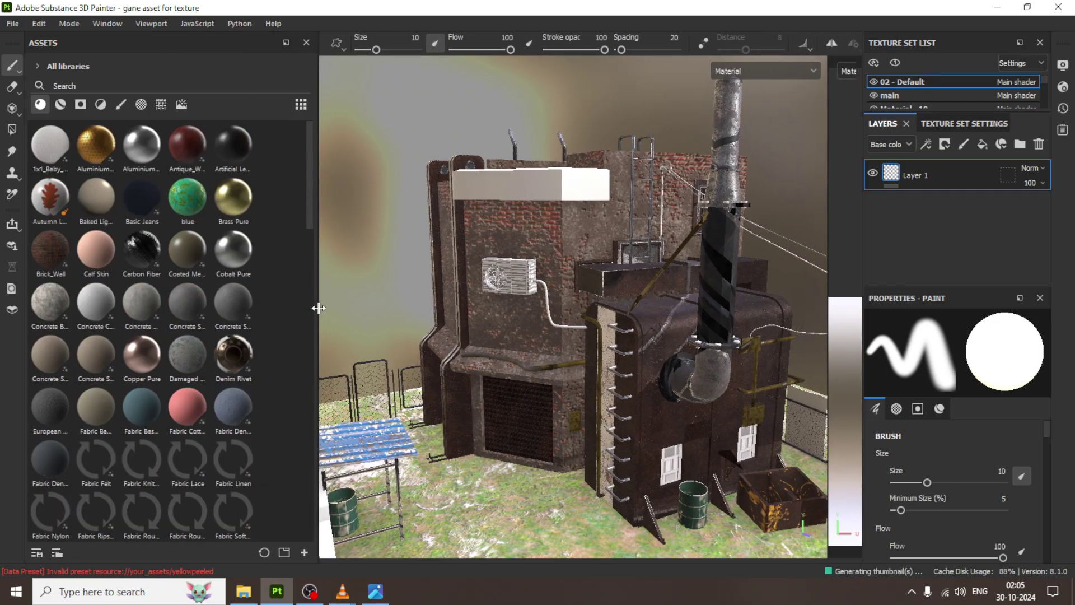
left_click_drag(318, 308, 325, 308)
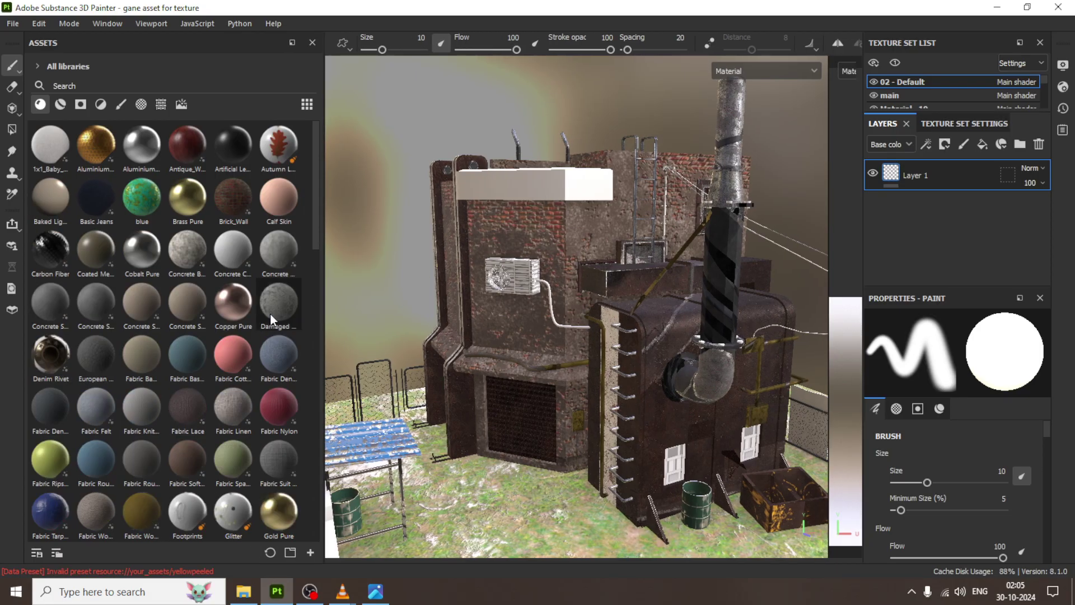
left_click(380, 595)
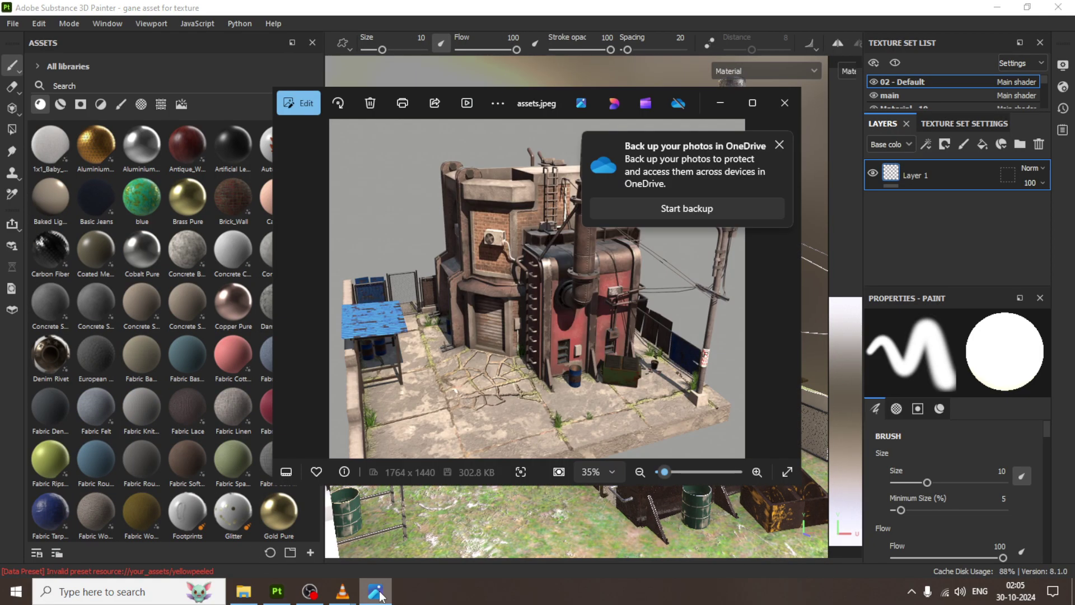
left_click(379, 595)
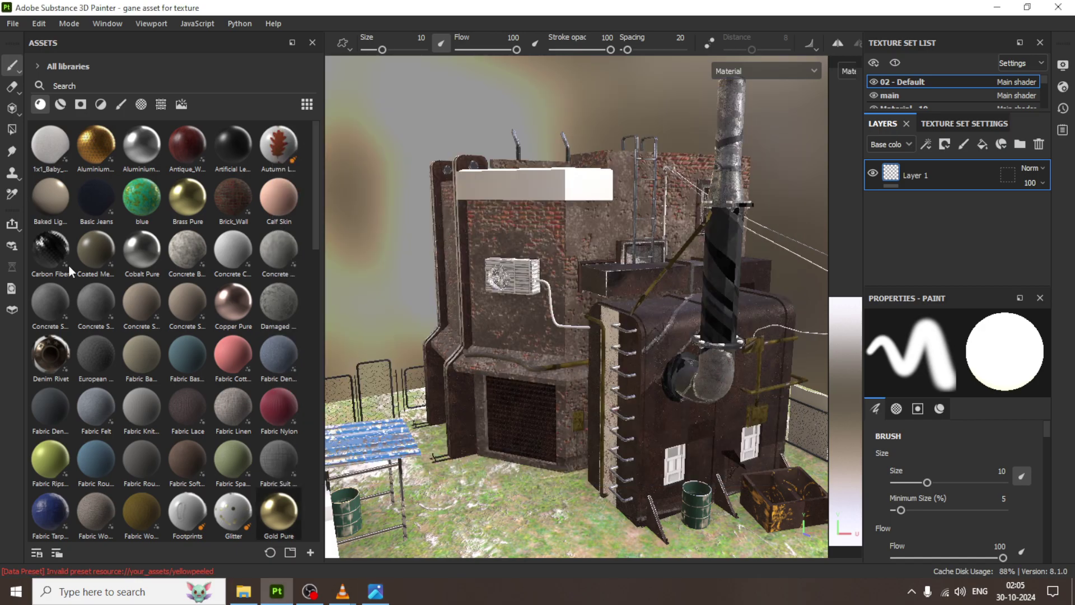
Search the asset library for 'groun' and filter to smart materials
left_click(112, 89)
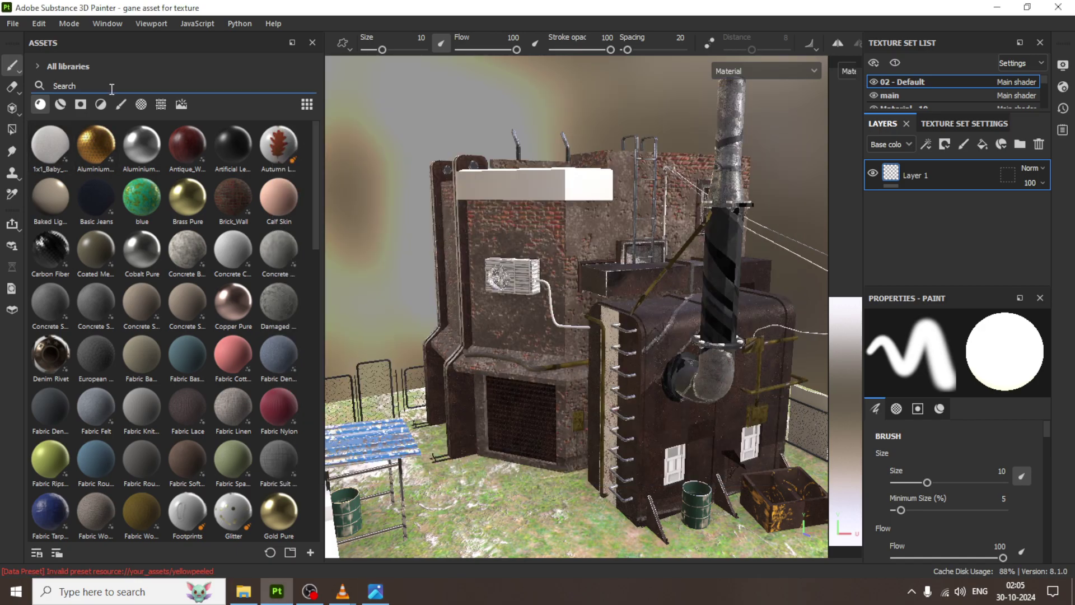
type("groun")
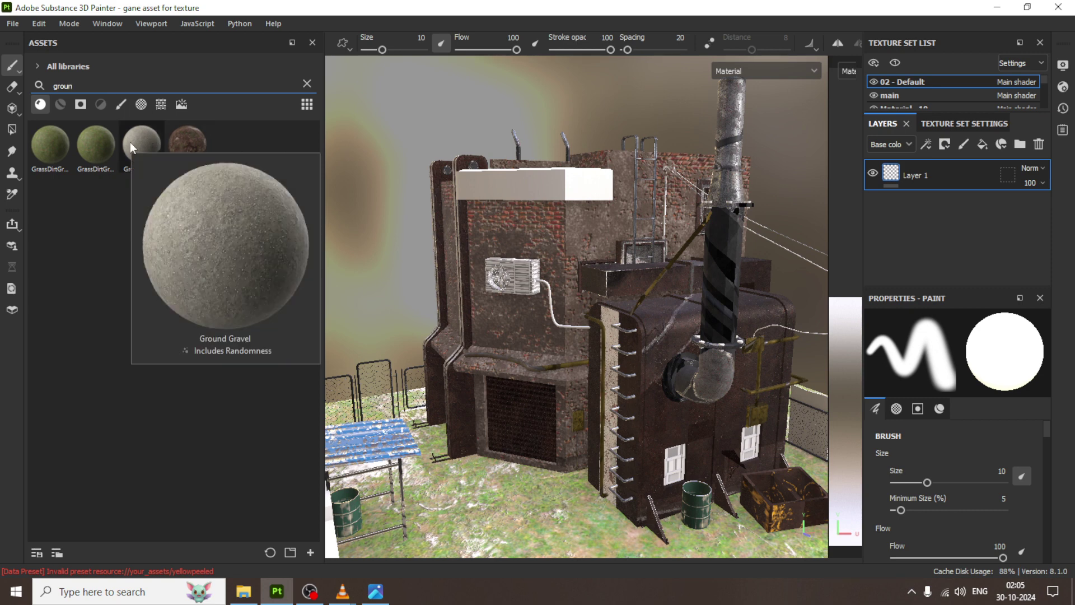
mouse_move(51, 143)
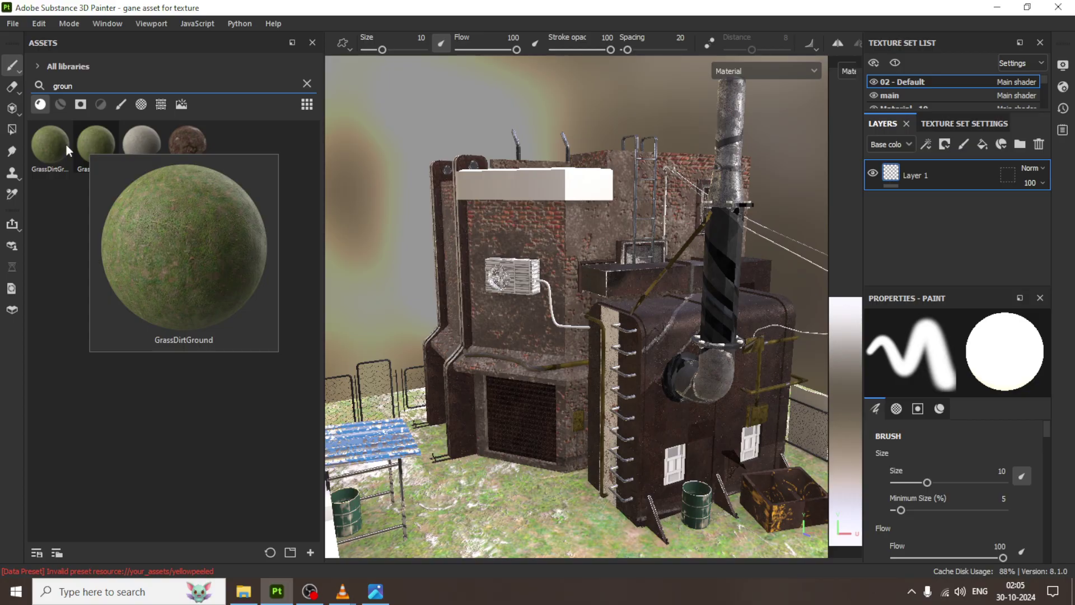
left_click(59, 104)
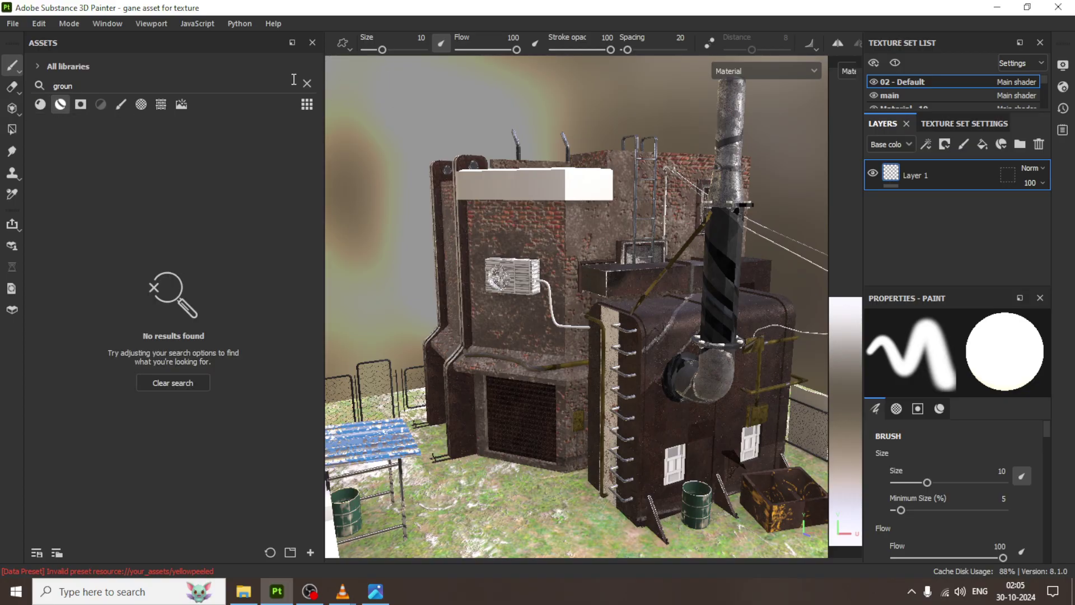
Search 'concret' under the Materials filter and drag out Concrete Bare
left_click(124, 86)
key("BackSpace")
key("BackSpace")
key("BackSpace")
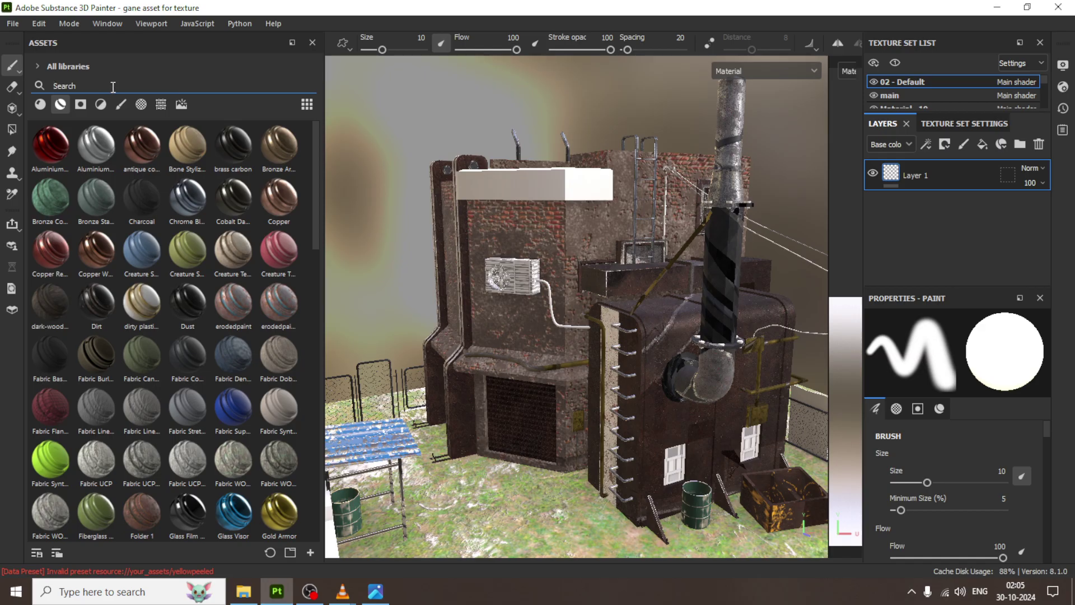
type("conc")
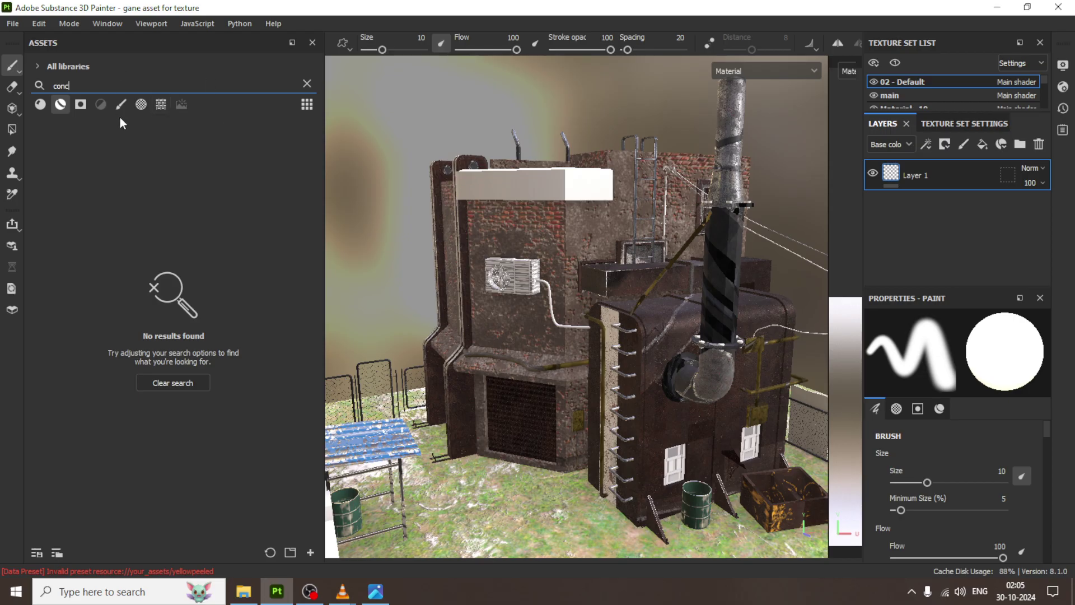
type("rete")
left_click(39, 104)
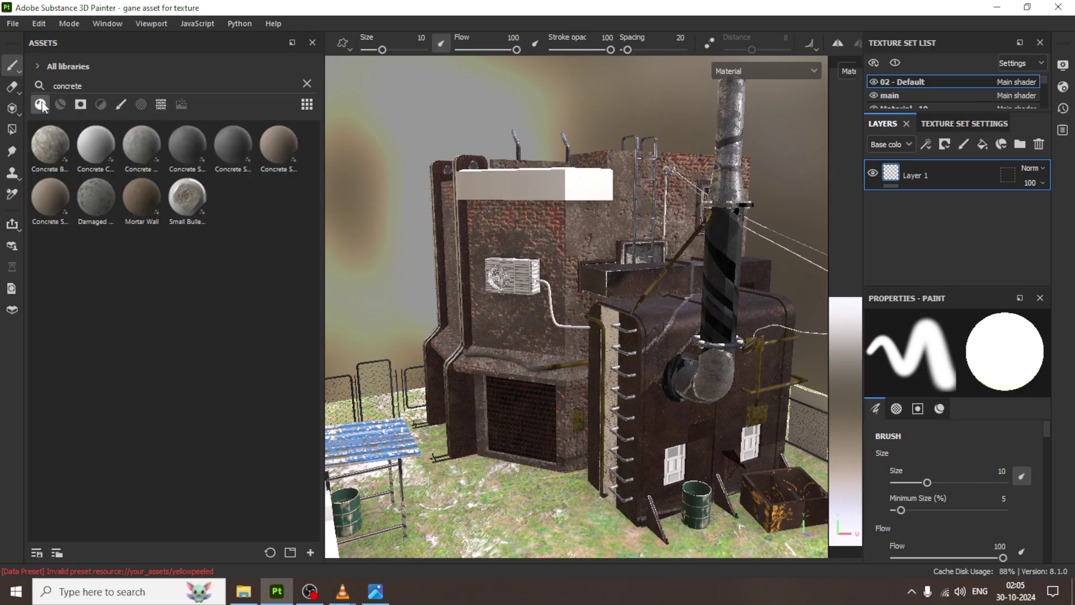
left_click_drag(50, 144, 548, 180)
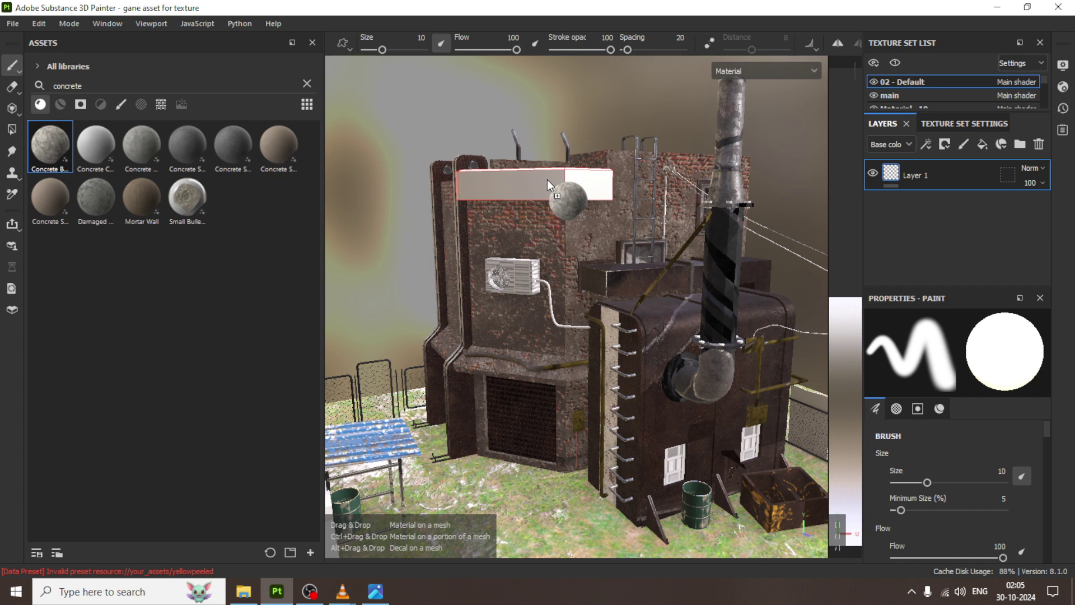
Drop Concrete Bare on the white roof slab, compare with the reference, and search 'metal'
left_click_drag(546, 180, 546, 179)
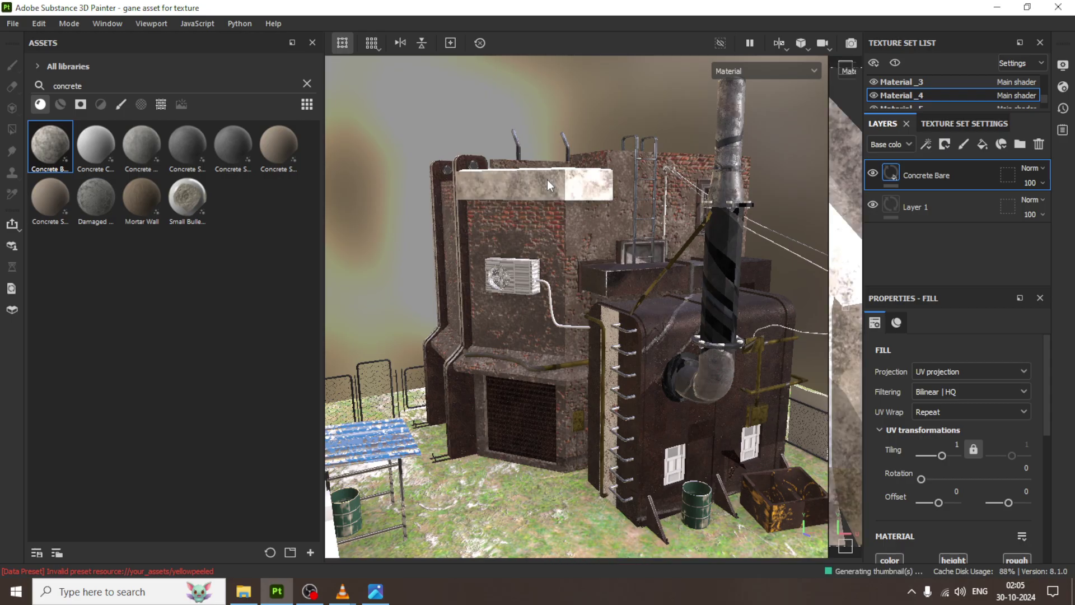
left_click_drag(546, 180, 578, 285, "alt")
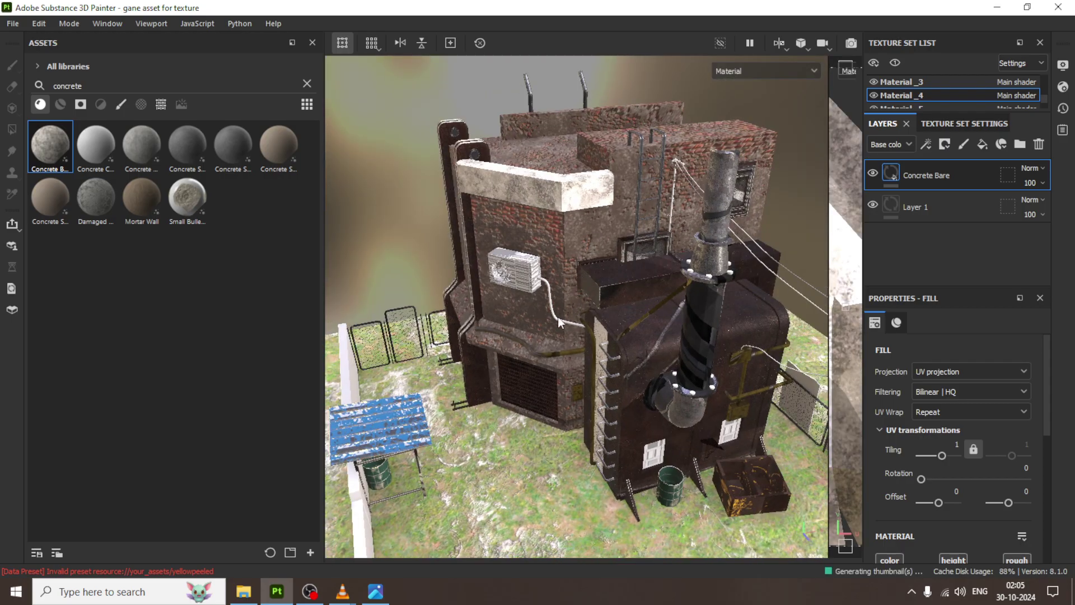
left_click(375, 594)
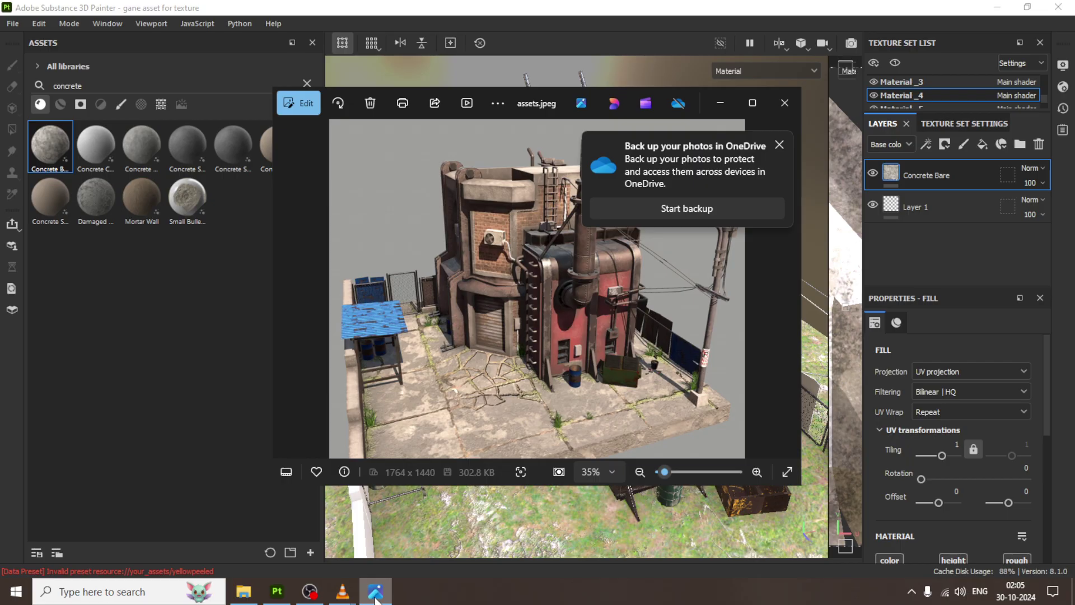
left_click(375, 595)
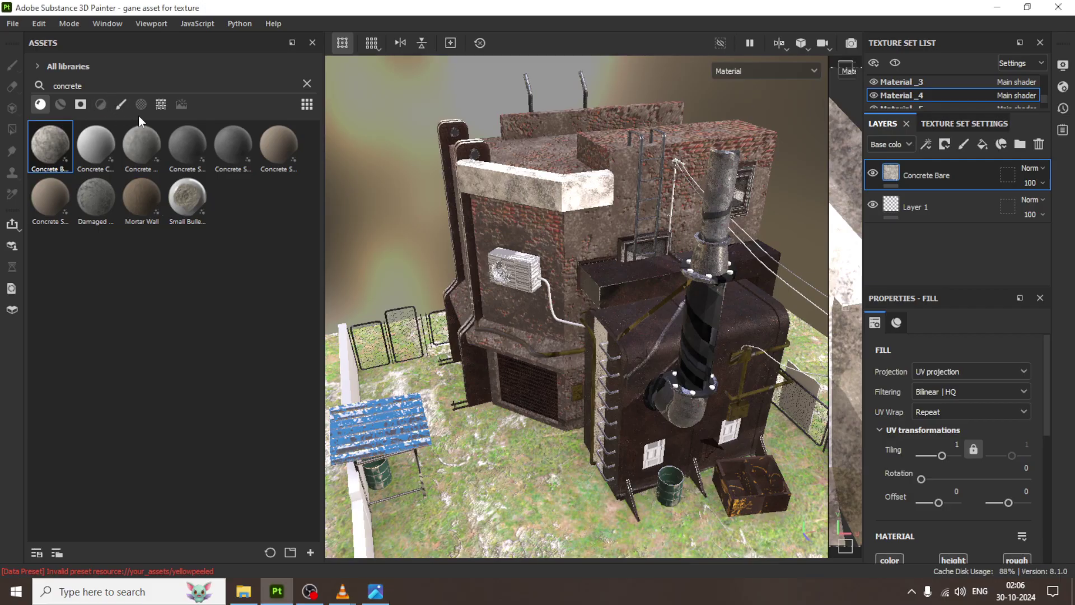
left_click(307, 82)
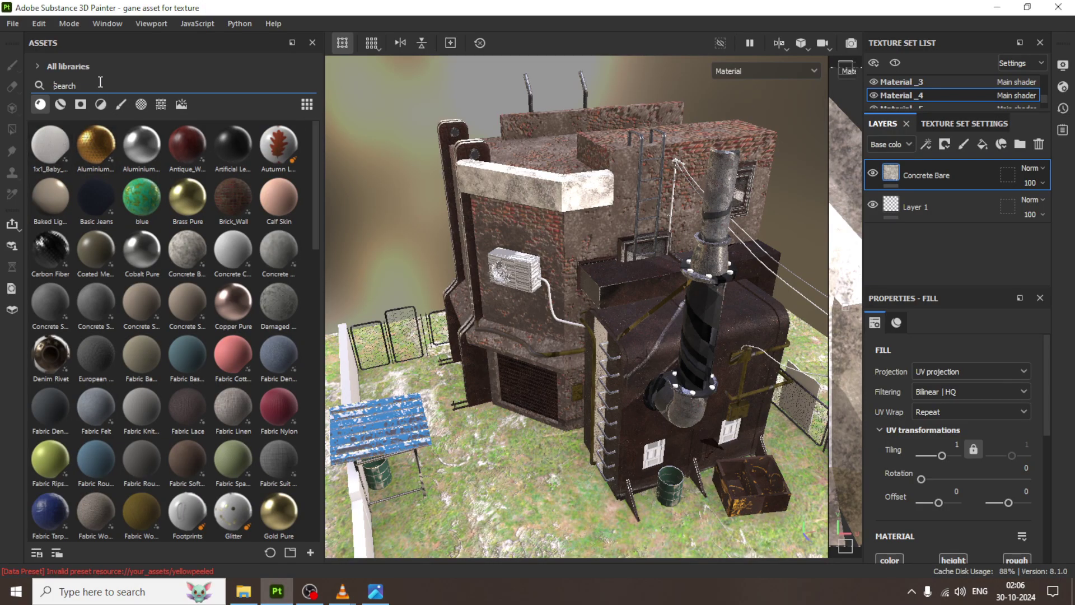
type("metal")
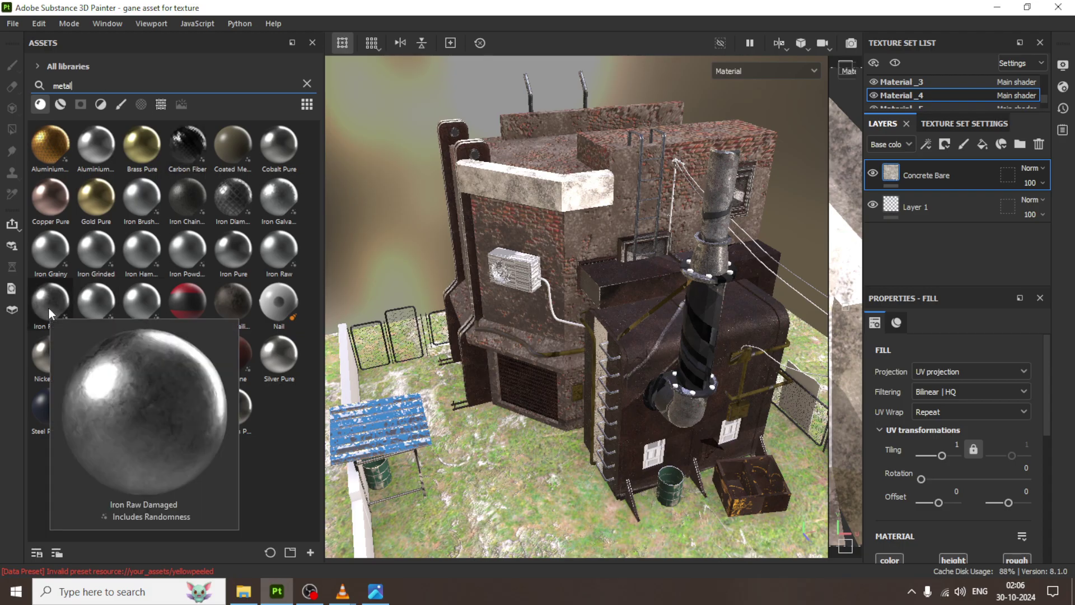
Apply Iron Raw Damaged to the wall-mounted AC unit and zoom in to check it
mouse_move(49, 308)
left_mouse_down()
mouse_move(534, 255)
mouse_move(524, 258)
left_mouse_up()
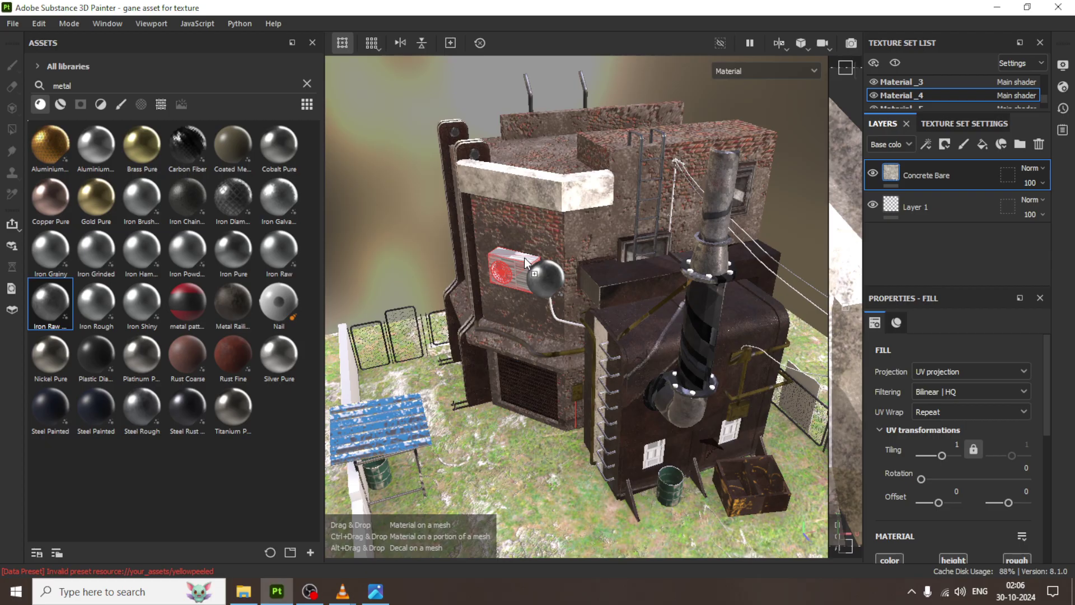
left_click_drag(524, 257, 524, 258)
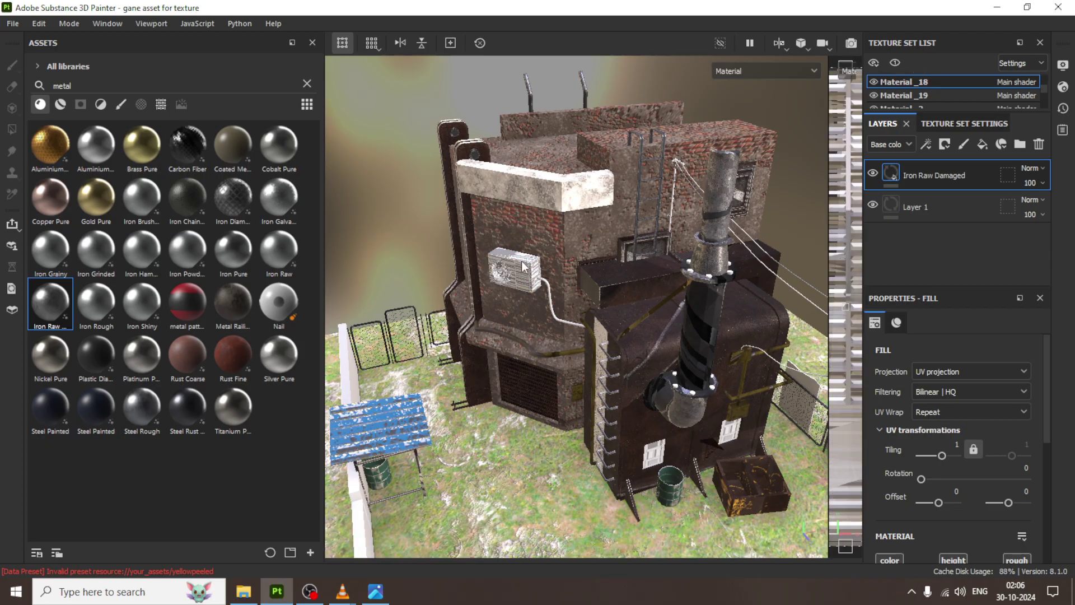
scroll(520, 260, "up", 2)
scroll(518, 258, "up", 2)
scroll(537, 269, "up", 2)
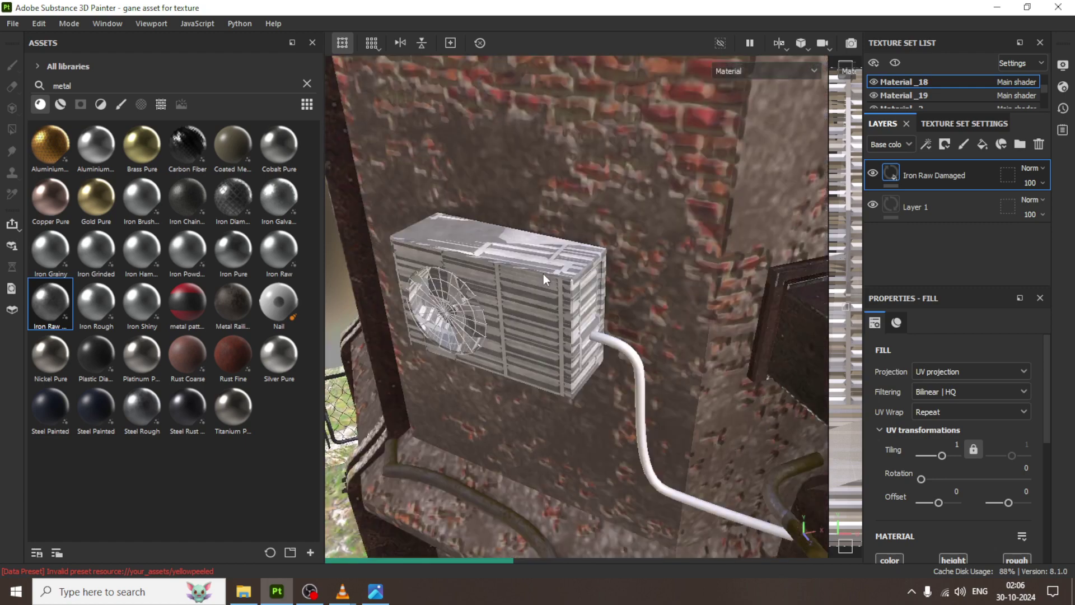
scroll(543, 273, "up", 2)
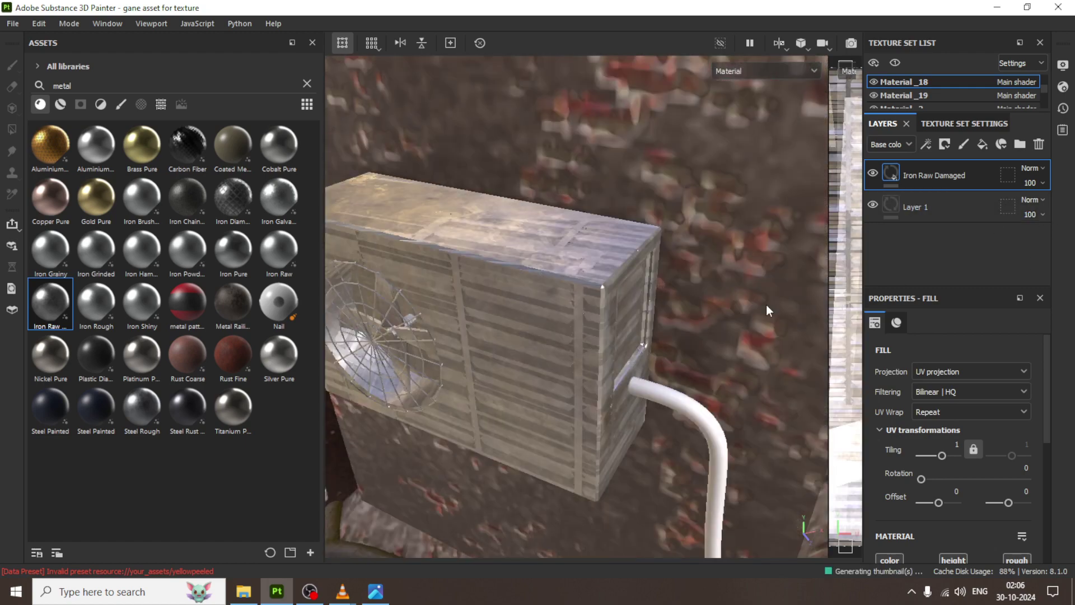
Apply Steel Rust and Wear to the AC unit's pipe
scroll(593, 341, "down", 2)
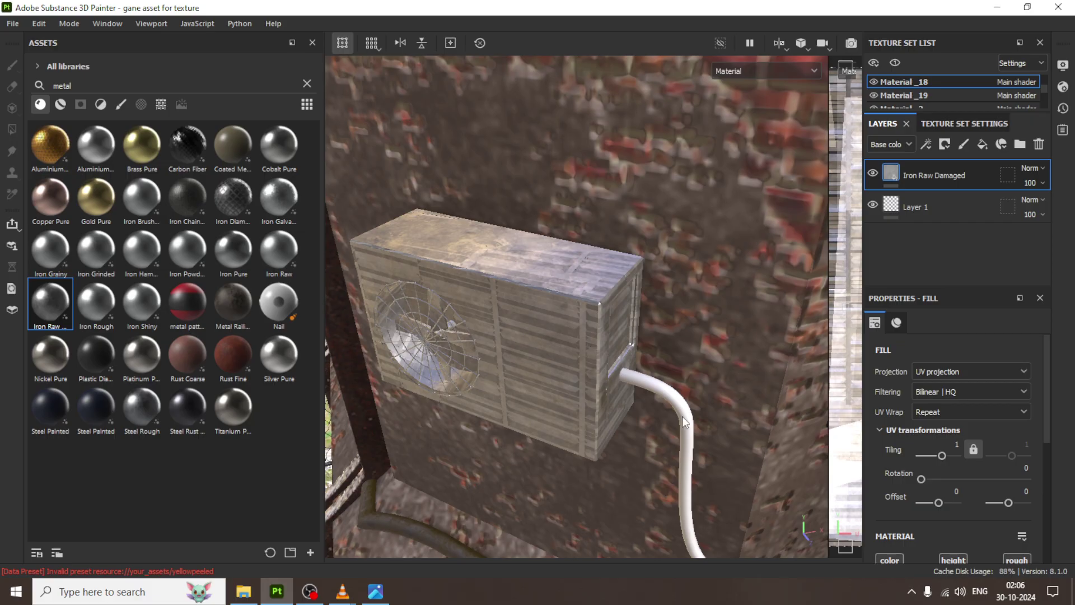
scroll(664, 423, "down", 5)
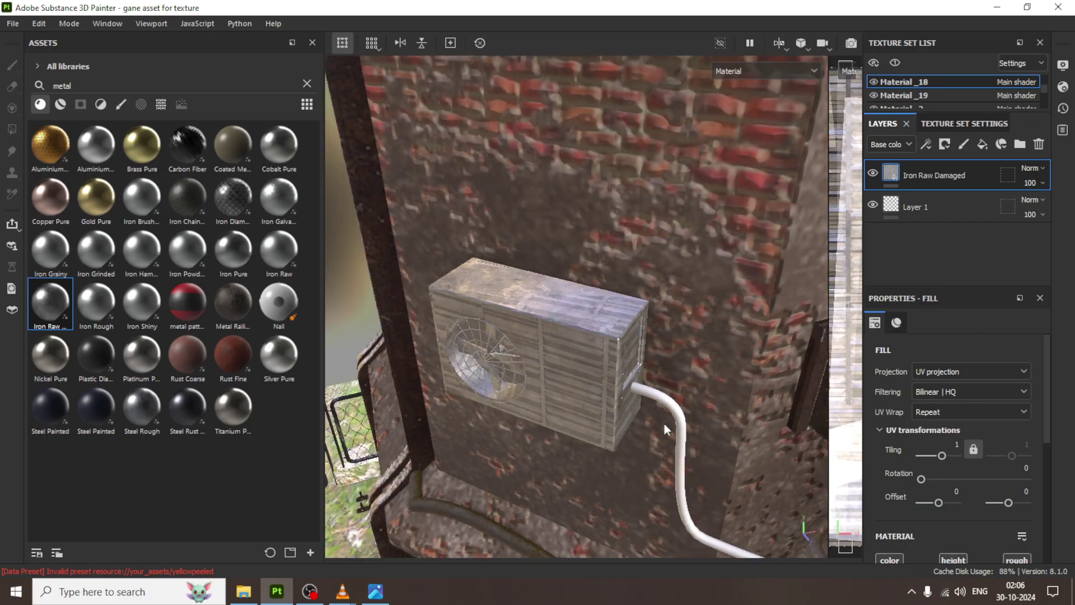
mouse_move(187, 409)
left_mouse_down()
mouse_move(296, 423)
mouse_move(675, 422)
left_mouse_up()
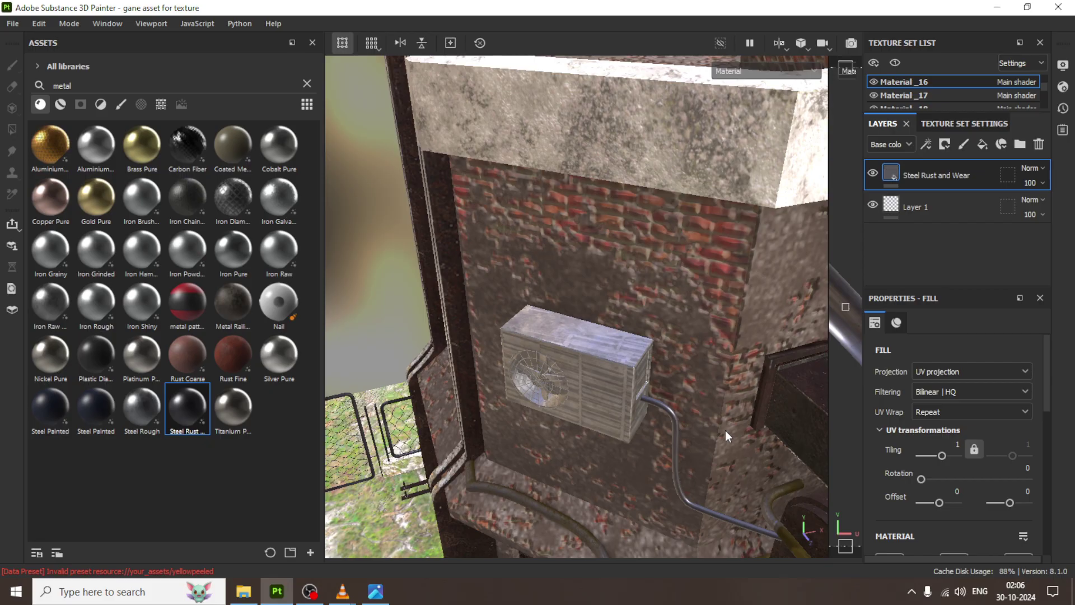
Drop Metal Railing - Used 01 onto the AC pipe over its Steel Rust and Wear
left_click_drag(627, 381, 622, 382, "alt")
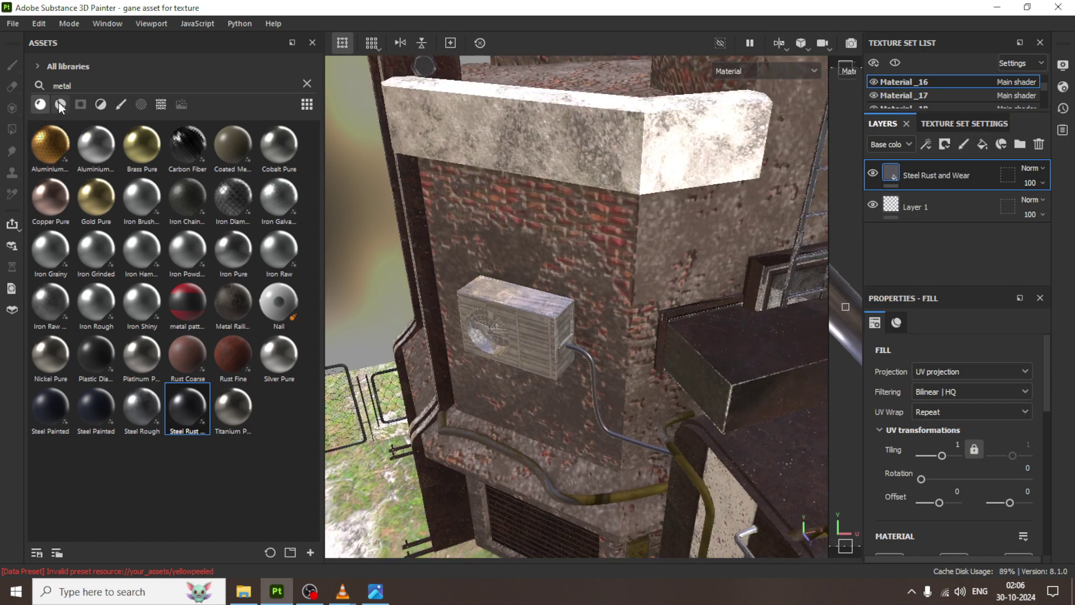
left_click(60, 104)
left_click(40, 104)
left_click_drag(238, 304, 616, 427)
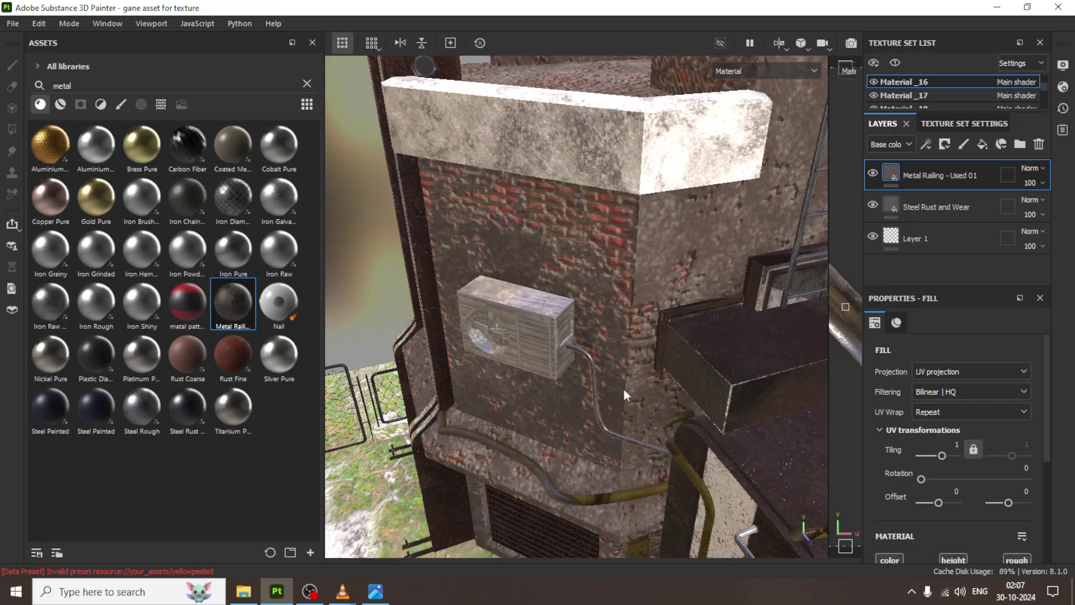
mouse_move(624, 389)
left_mouse_down("alt")
mouse_move(707, 346)
mouse_move(597, 330)
left_mouse_up("alt")
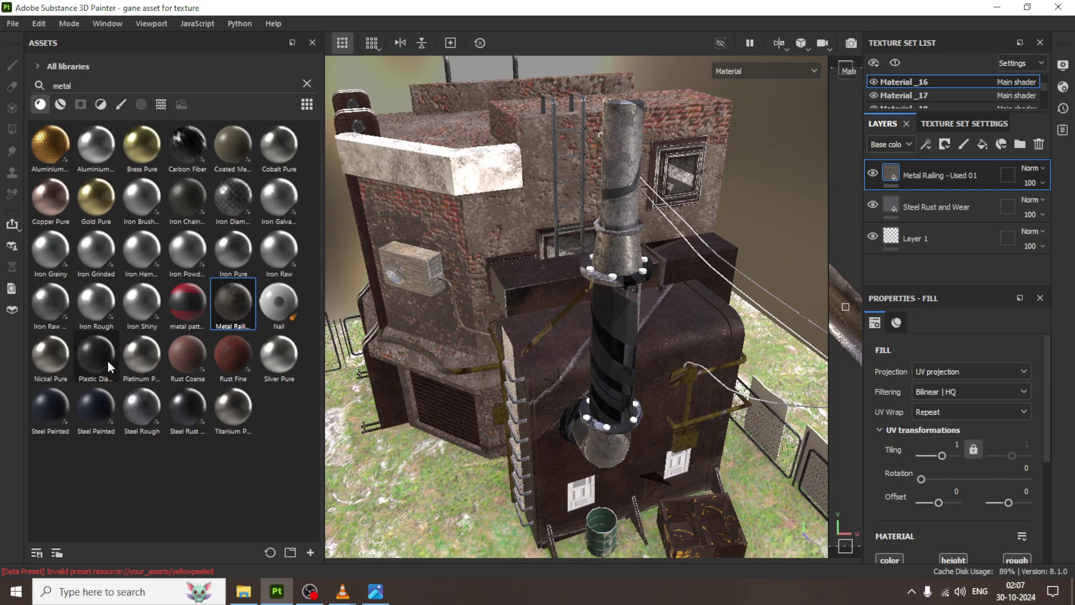
mouse_move(96, 354)
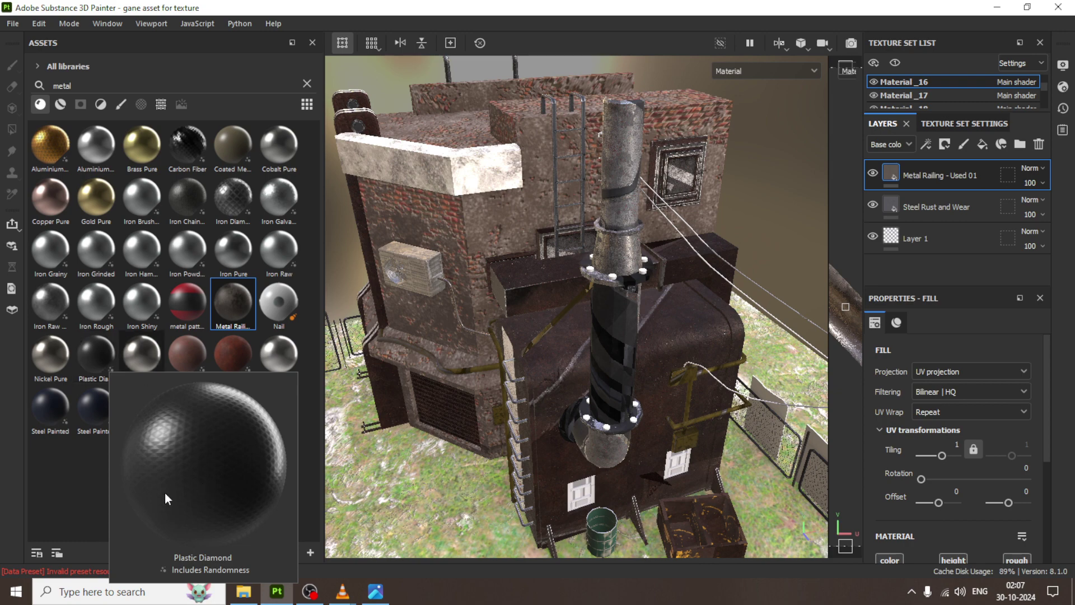
Search the library for 'plas' and try dropping Plastic Grainy onto the model
double_click(61, 86)
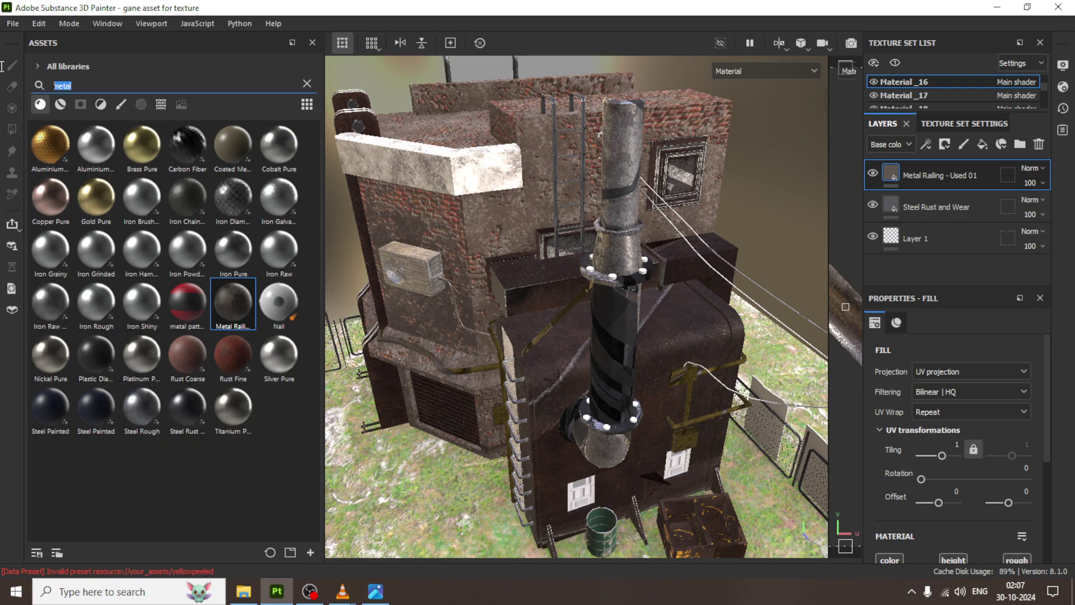
type("p")
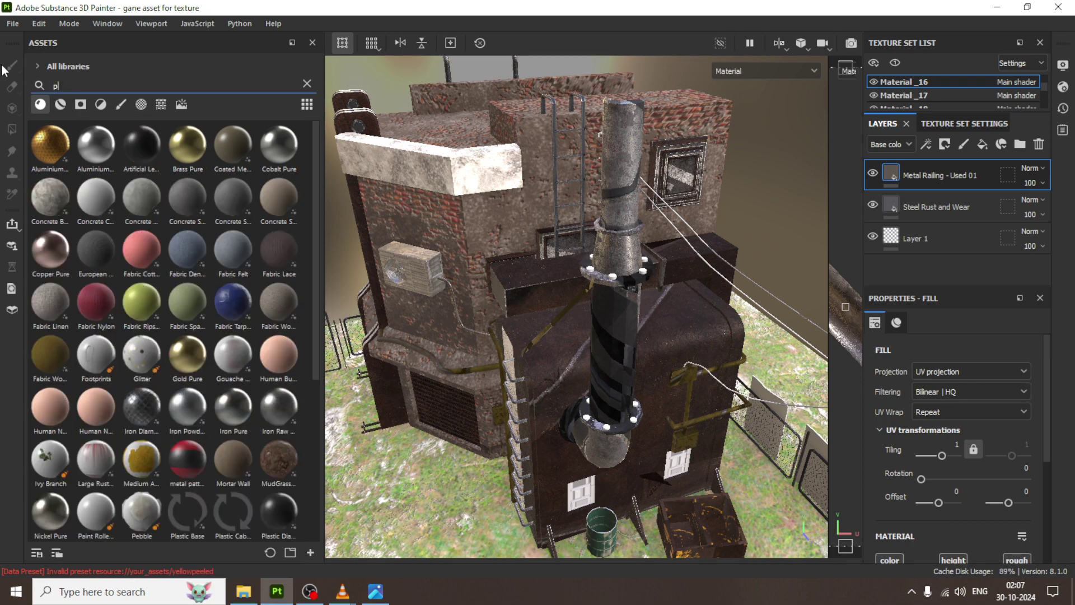
type("las")
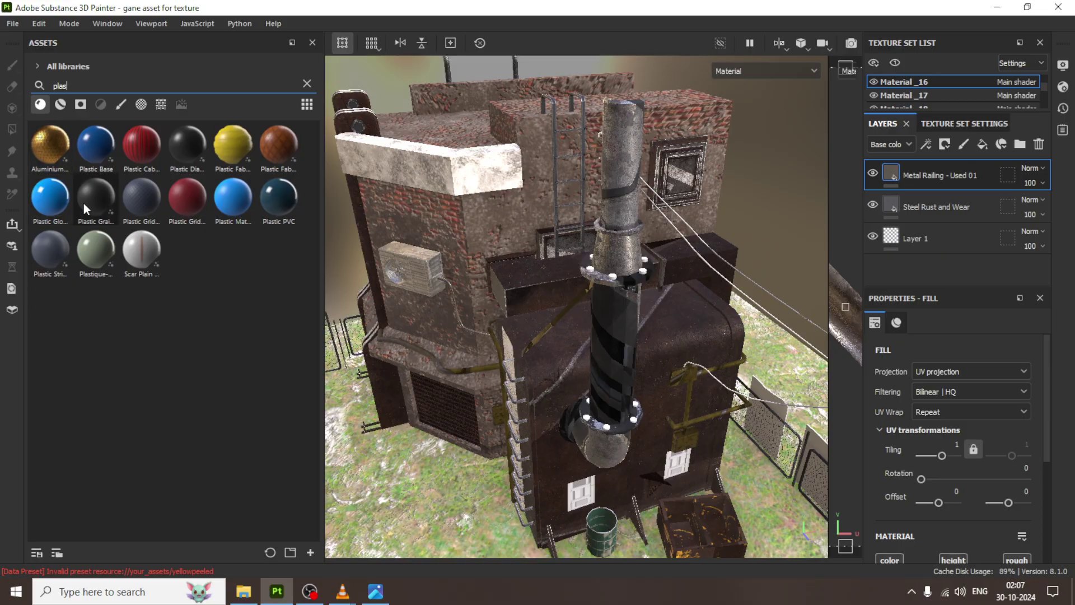
mouse_move(95, 198)
left_click_drag(84, 209, 781, 320)
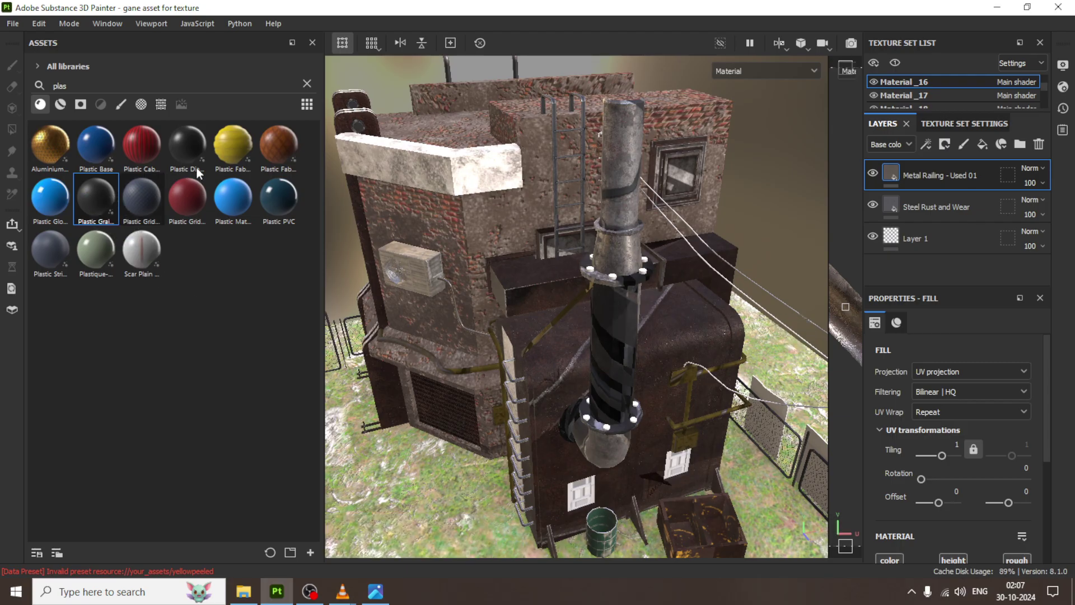
Re-search the library as 'plastic' and drag Plastic Grainy toward the model
left_click(306, 84)
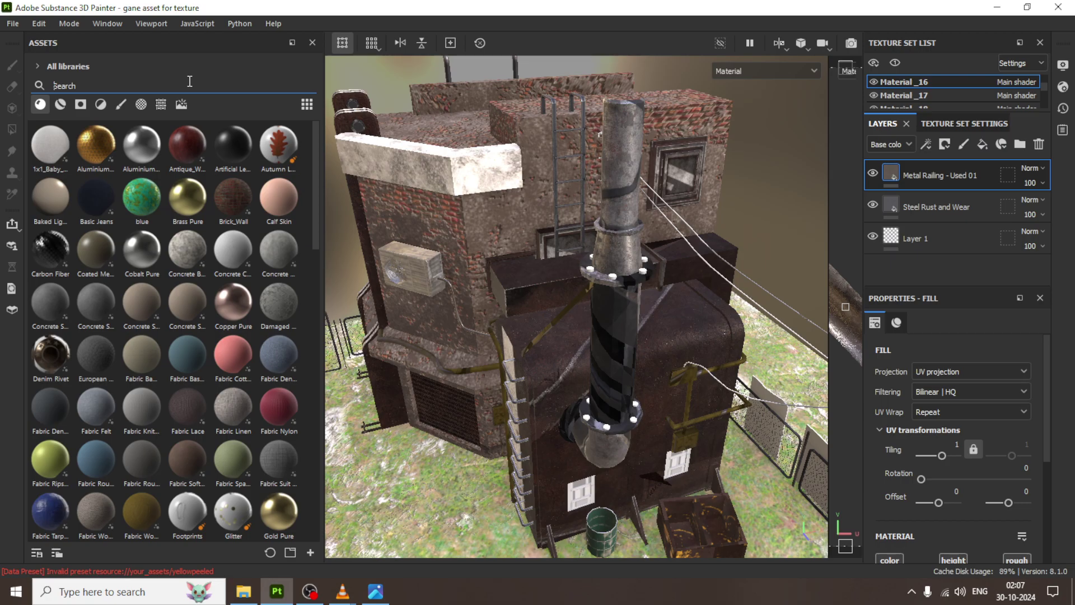
type("copp")
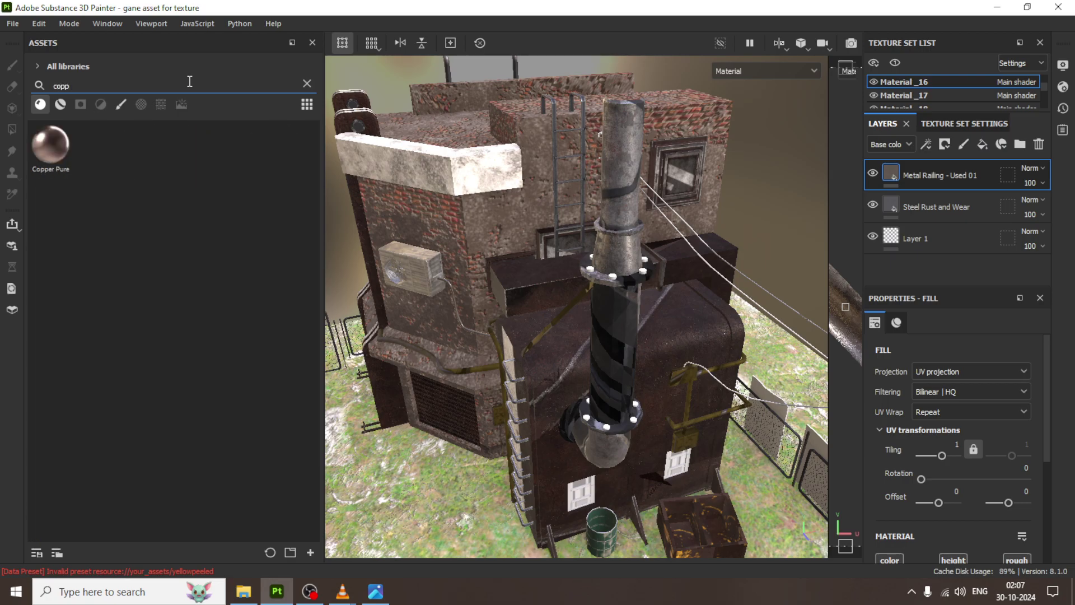
key("BackSpace")
key("BackSpace")
key("BackSpace")
key("BackSpace")
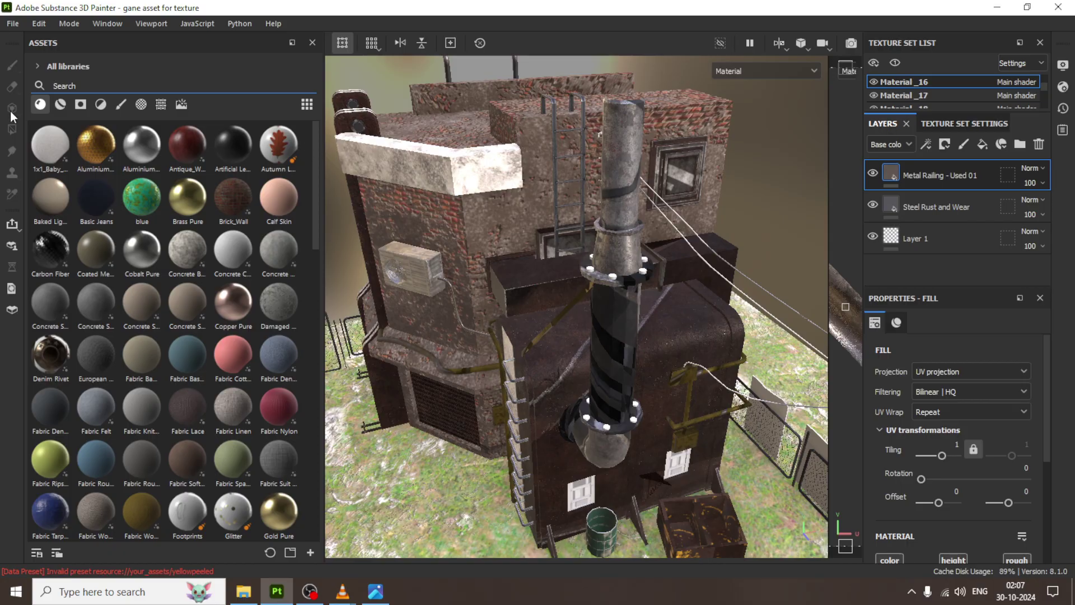
type("plas")
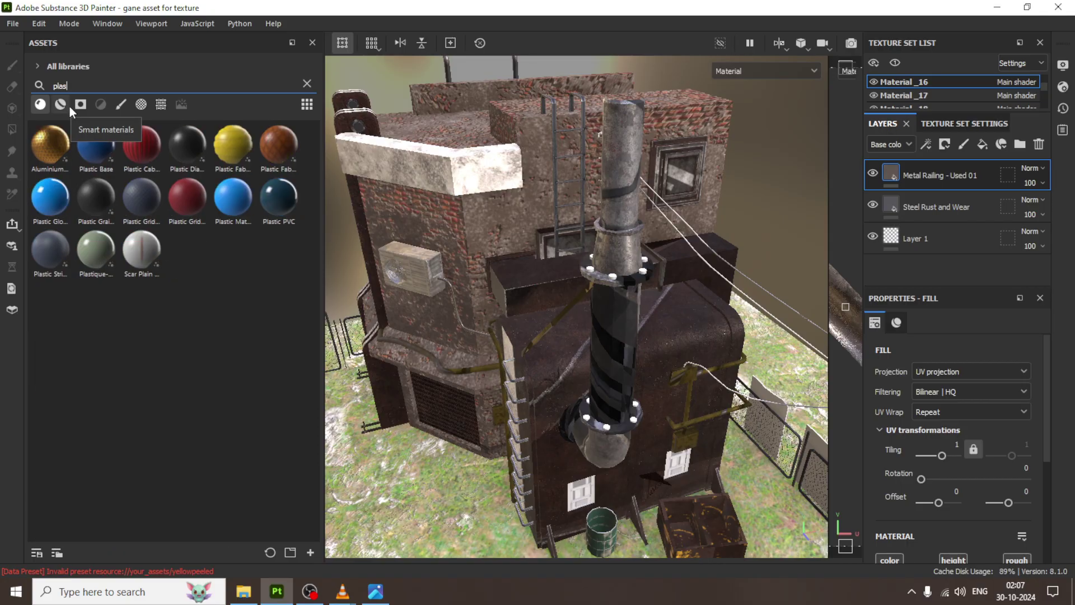
type("tic")
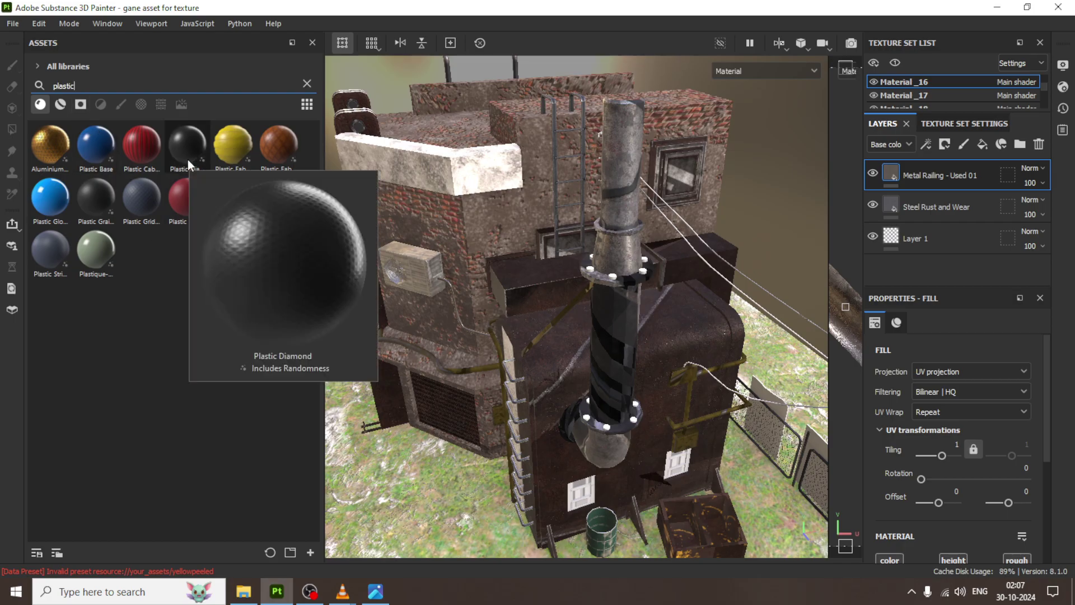
left_click(100, 197)
left_click_drag(100, 197, 791, 336)
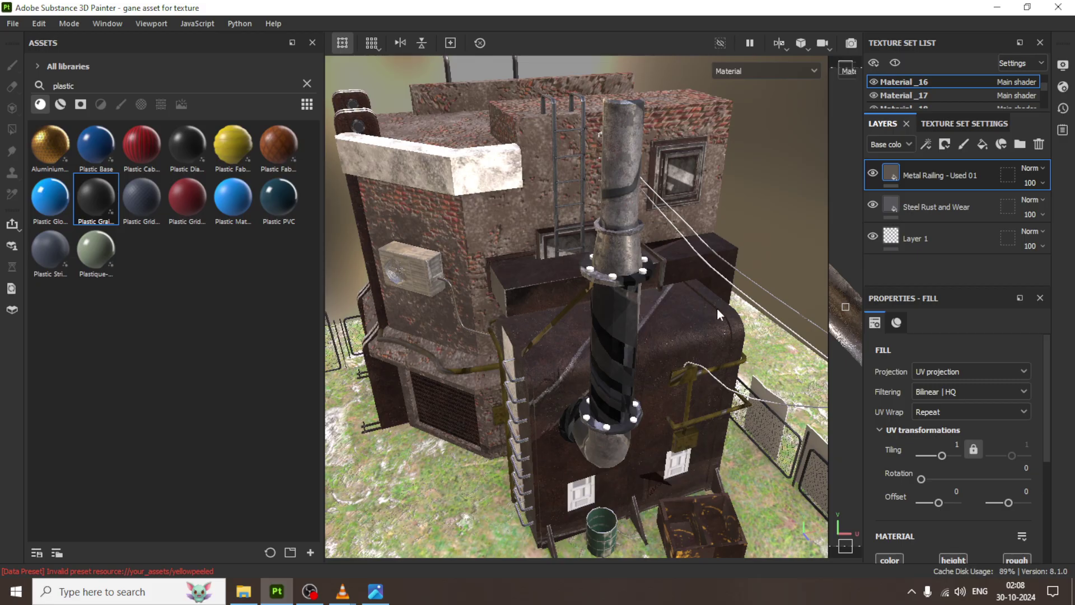
Orbit to the lamp pole and apply Plastic Grainy to the overhead cables
scroll(720, 326, "down", 2)
scroll(719, 327, "down", 2)
scroll(700, 335, "down", 2)
scroll(693, 337, "up", 1)
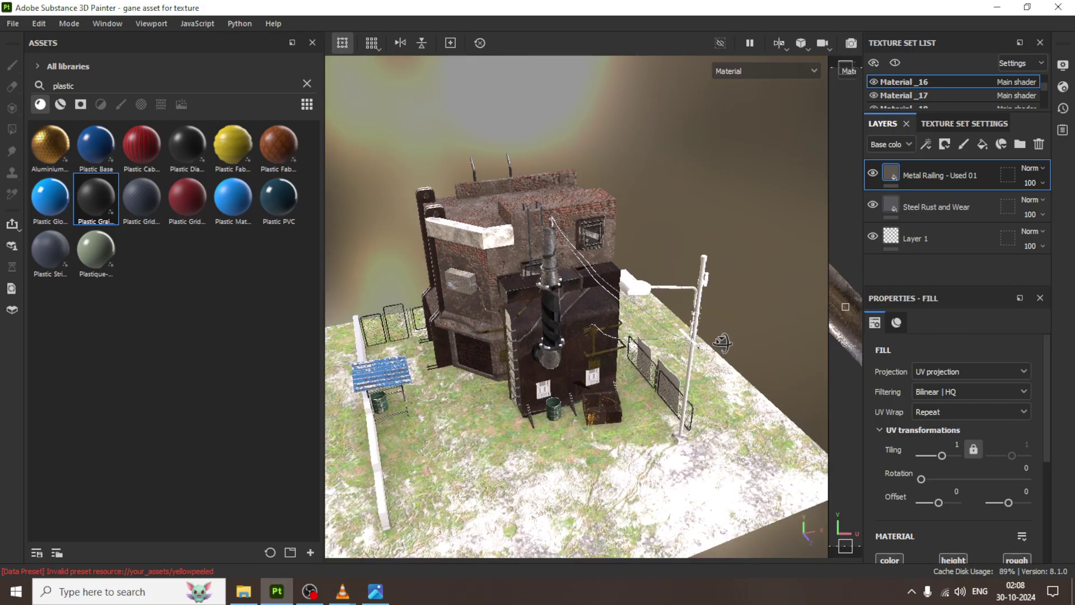
scroll(692, 336, "up", 1)
scroll(700, 291, "up", 3)
scroll(711, 296, "up", 1)
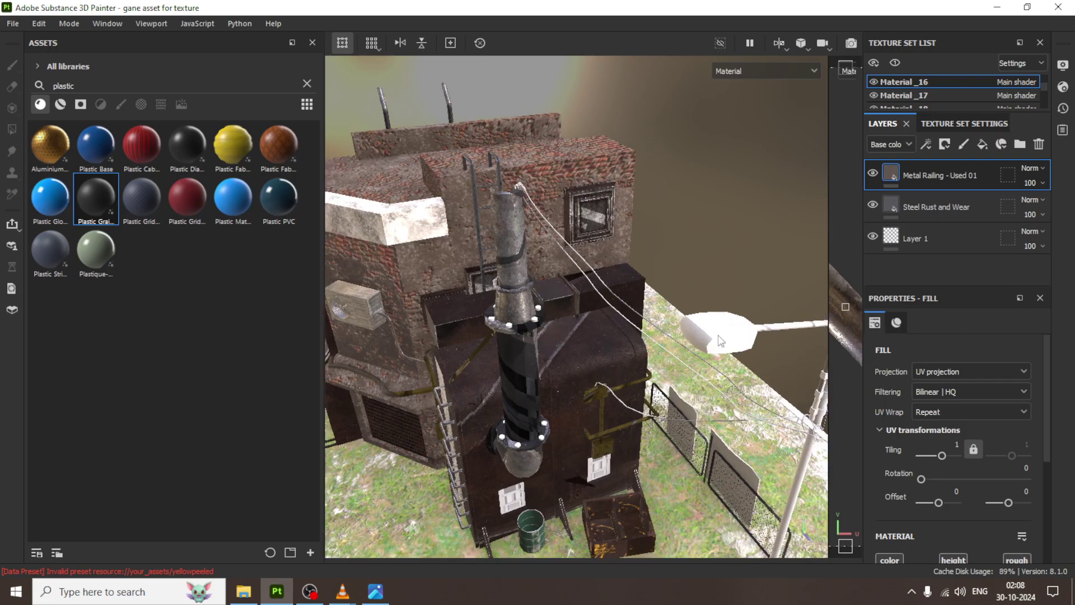
scroll(718, 335, "up", 3)
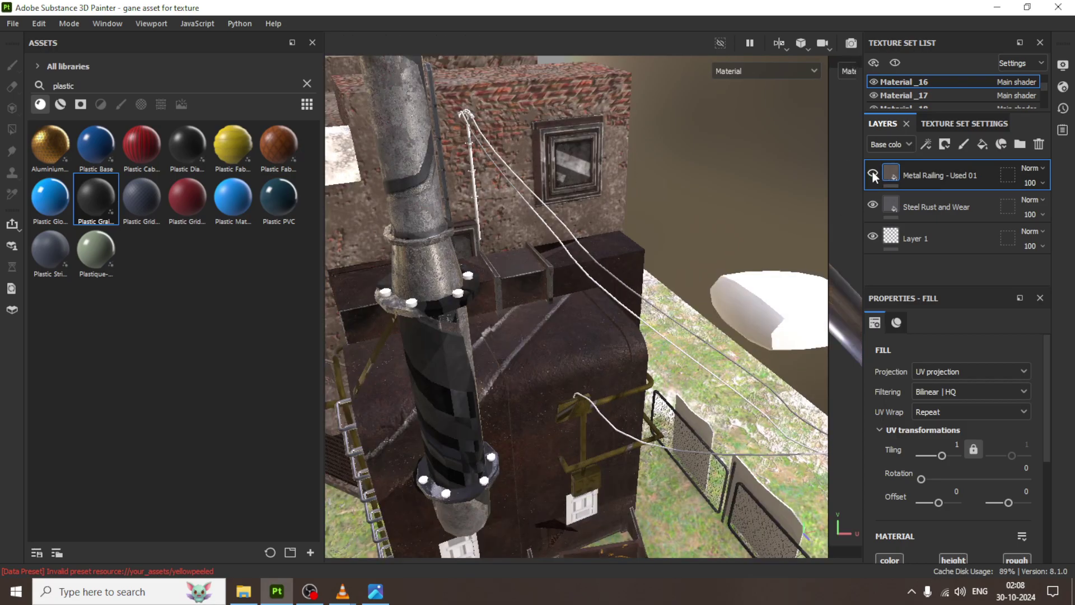
scroll(681, 317, "down", 3)
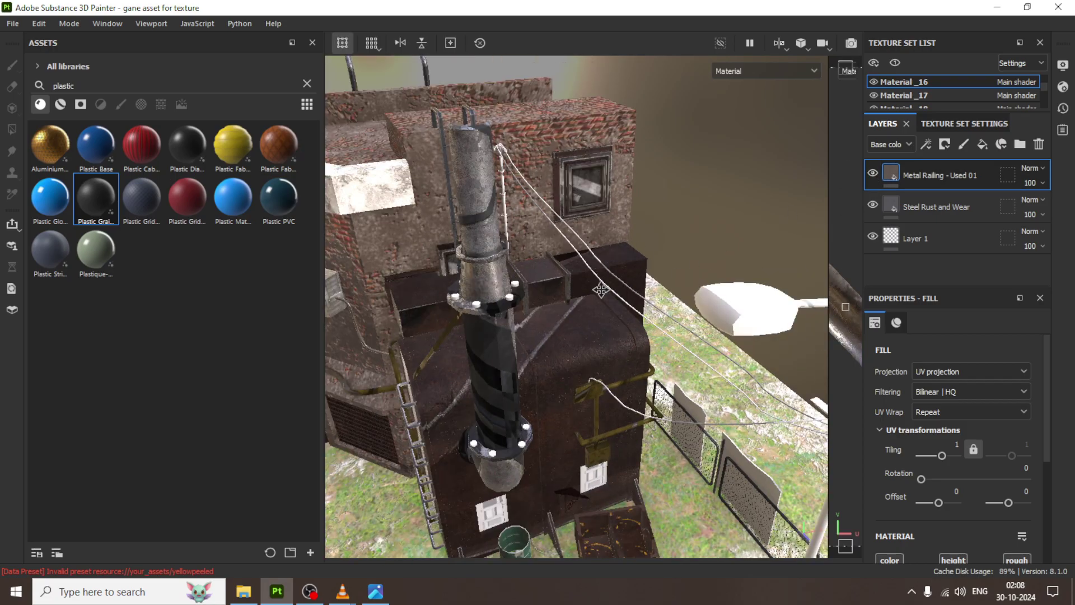
left_click_drag(681, 318, 669, 325, "alt")
scroll(564, 327, "up", 3)
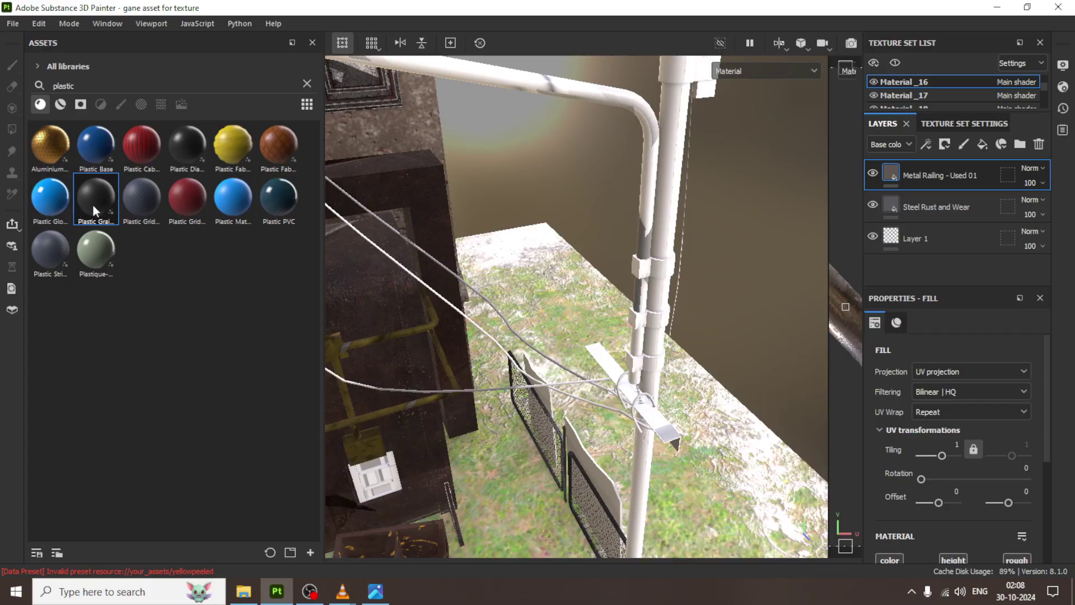
left_click_drag(93, 205, 516, 366)
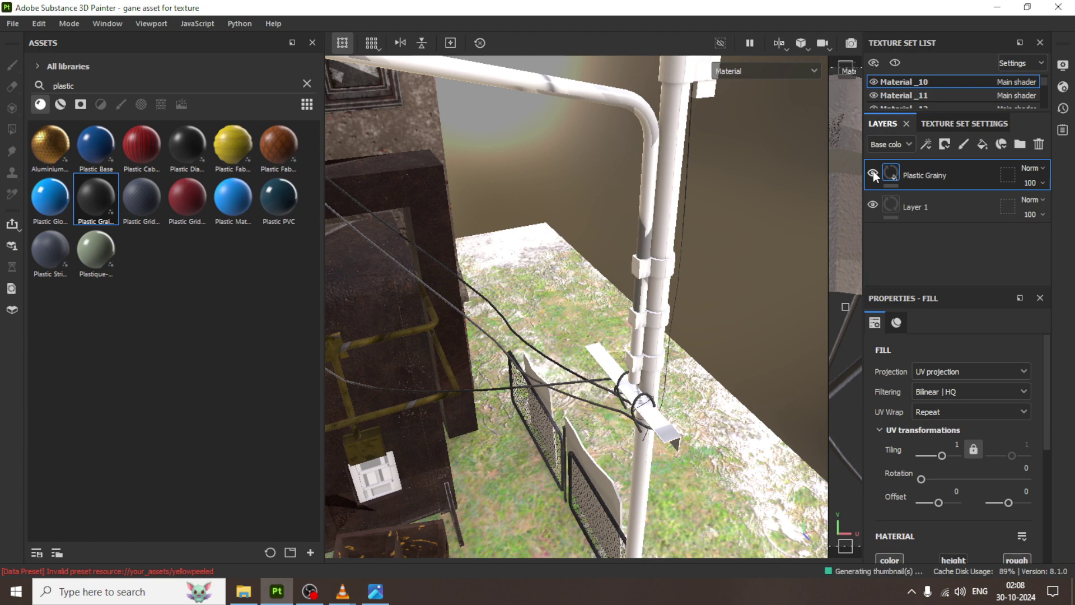
Compare the scene against assets.jpeg, then clear the 'plastic' asset search
scroll(571, 179, "down", 5)
left_click_drag(641, 321, 649, 275, "alt")
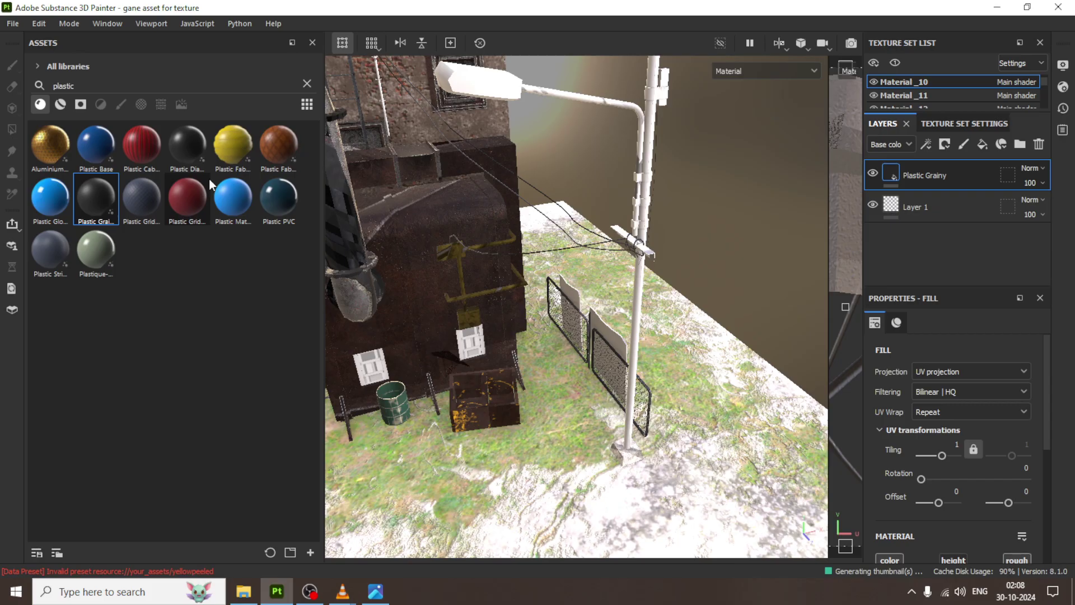
left_click(376, 592)
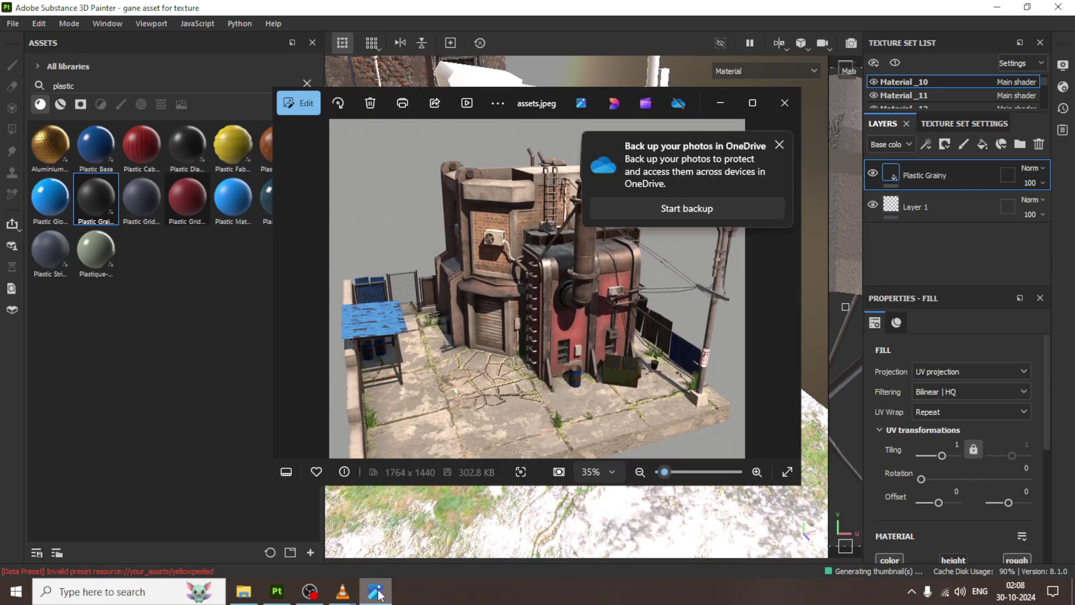
left_click(376, 593)
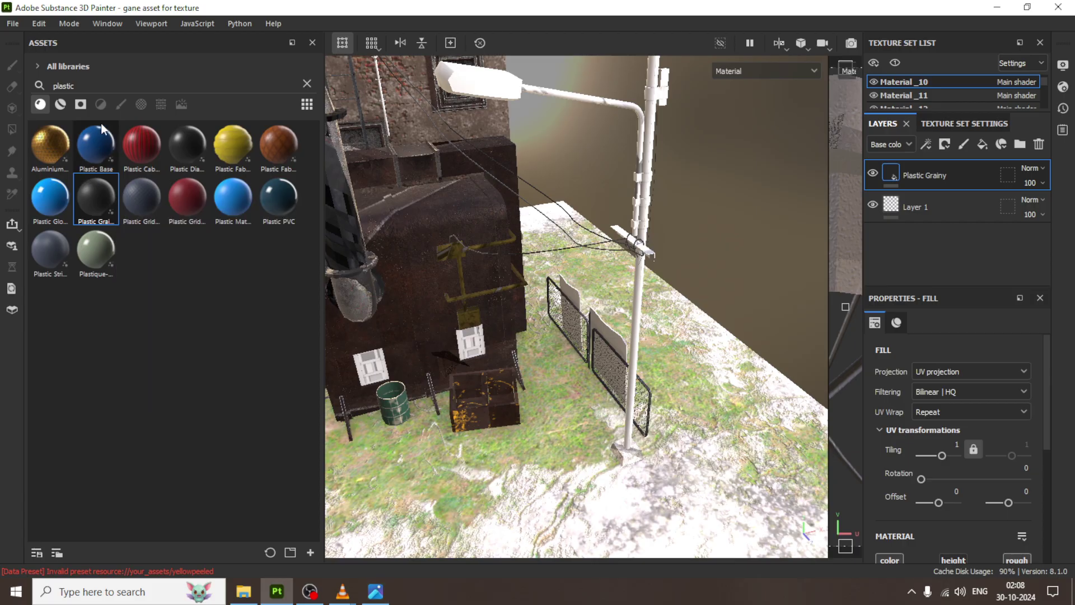
left_click(306, 84)
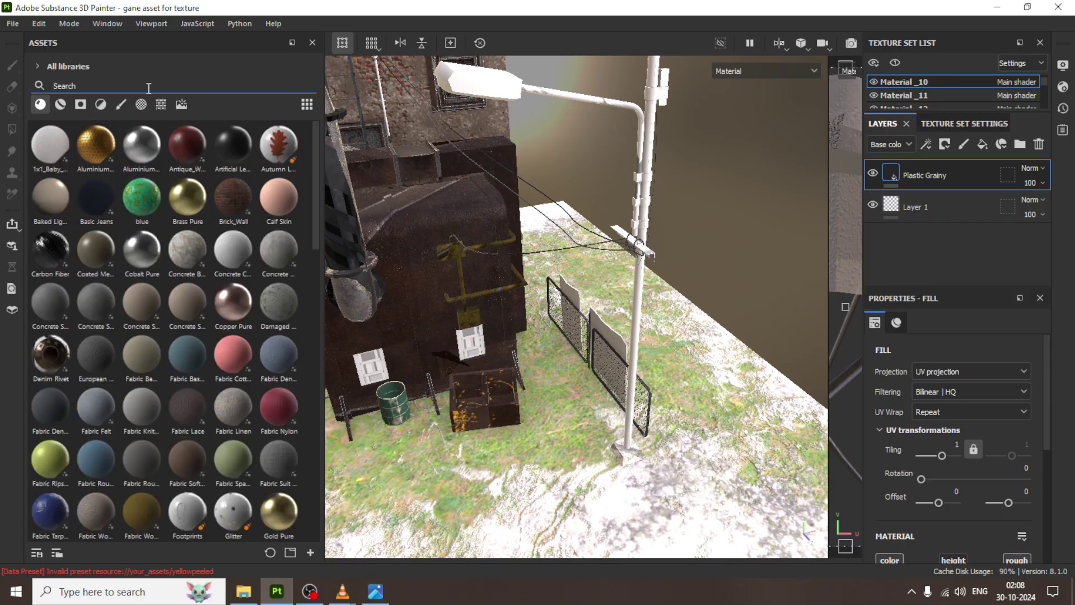
Search 'met' and apply Metal Railing - Used 01, then Iron Raw Damaged, to the fence post
type("met")
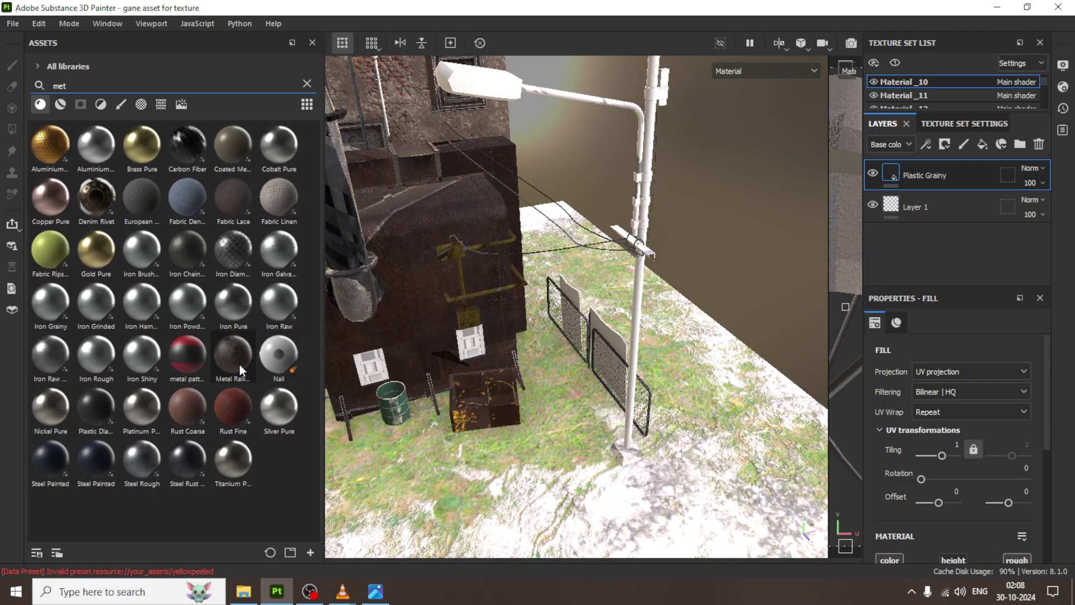
mouse_move(240, 364)
left_mouse_down()
mouse_move(637, 314)
mouse_move(628, 326)
mouse_move(623, 257)
left_mouse_up()
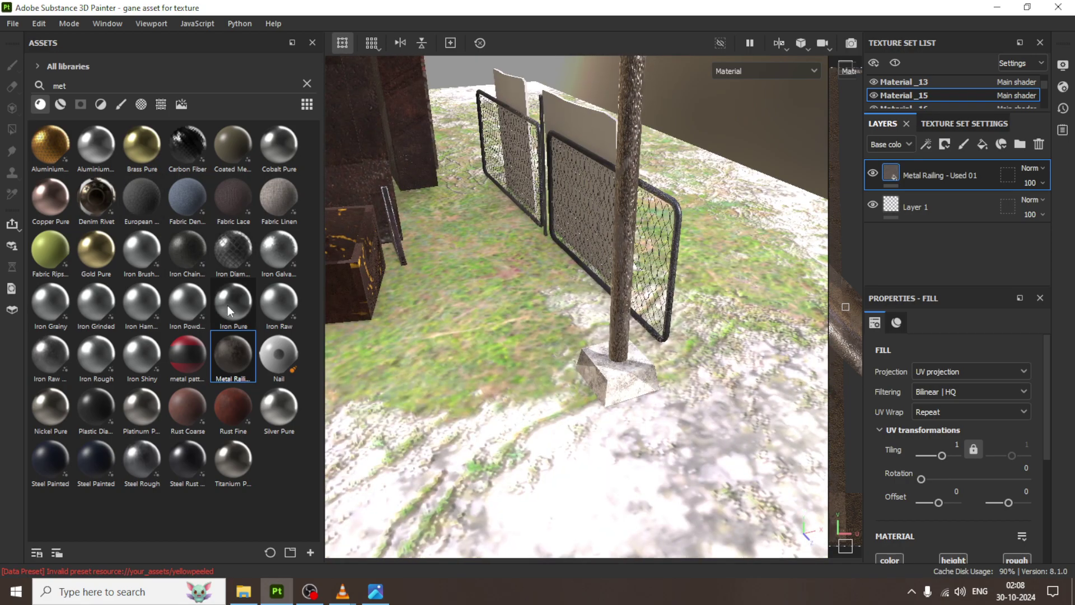
left_click_drag(60, 354, 619, 314)
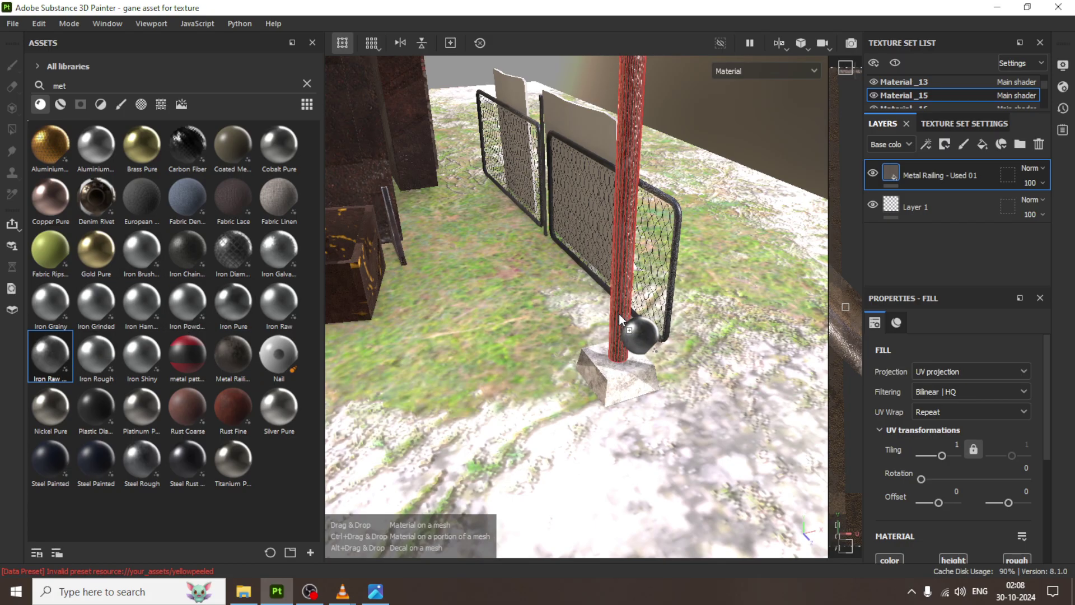
left_click_drag(620, 314, 620, 315)
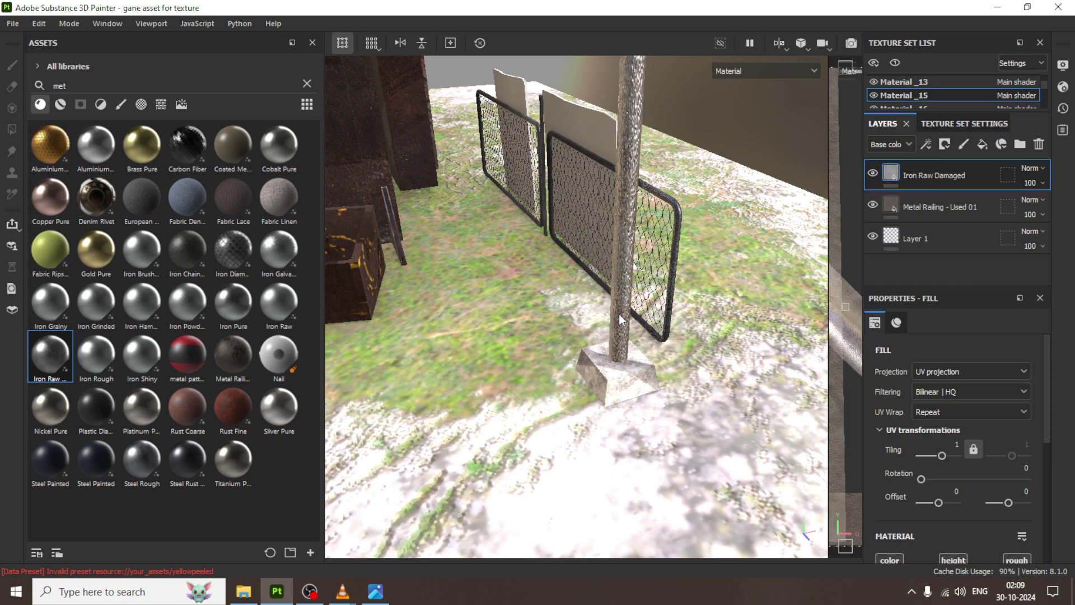
Toggle the Iron Raw Damaged layer's visibility and inspect the post from several angles
left_click(872, 174)
left_click_drag(825, 246, 596, 369, "alt")
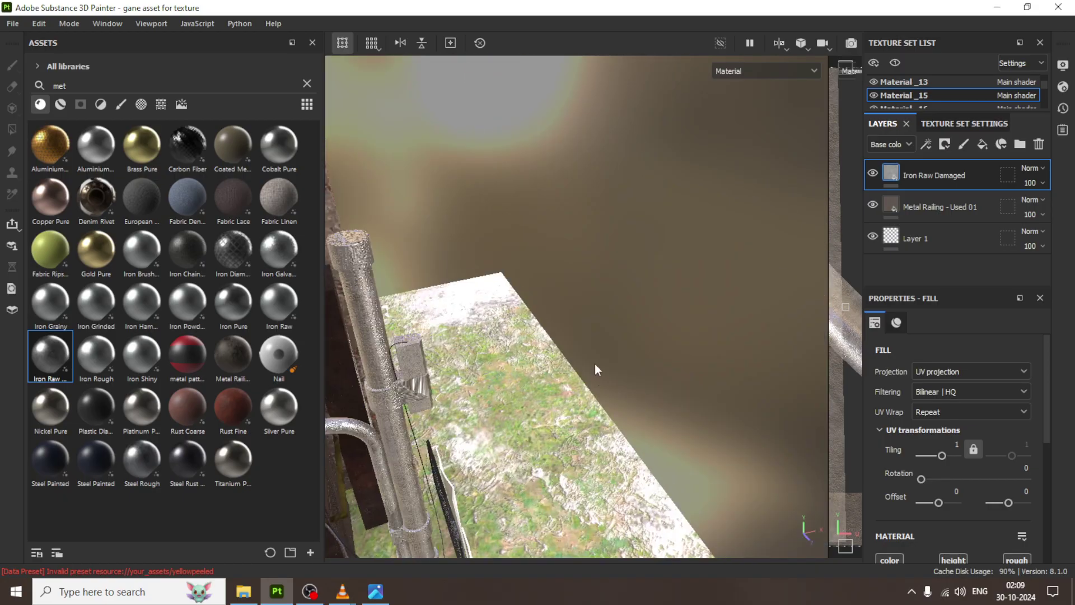
left_click_drag(533, 362, 618, 338, "alt")
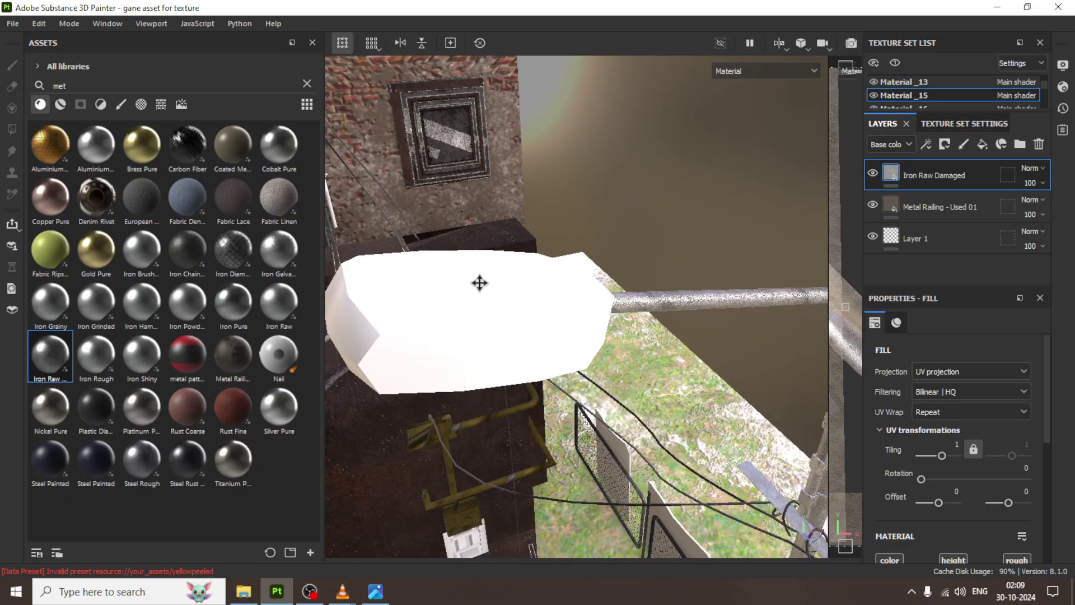
left_click_drag(479, 283, 808, 241, "alt")
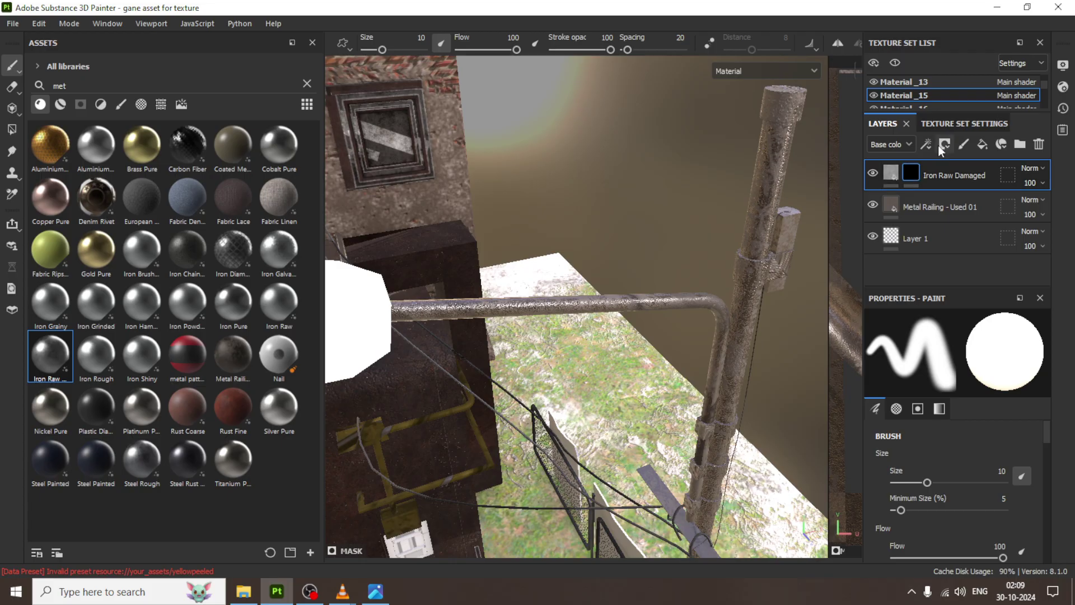
Add a Metal Edge Wear generator to the Iron Raw Damaged layer mask
left_click(927, 143)
left_click(955, 163)
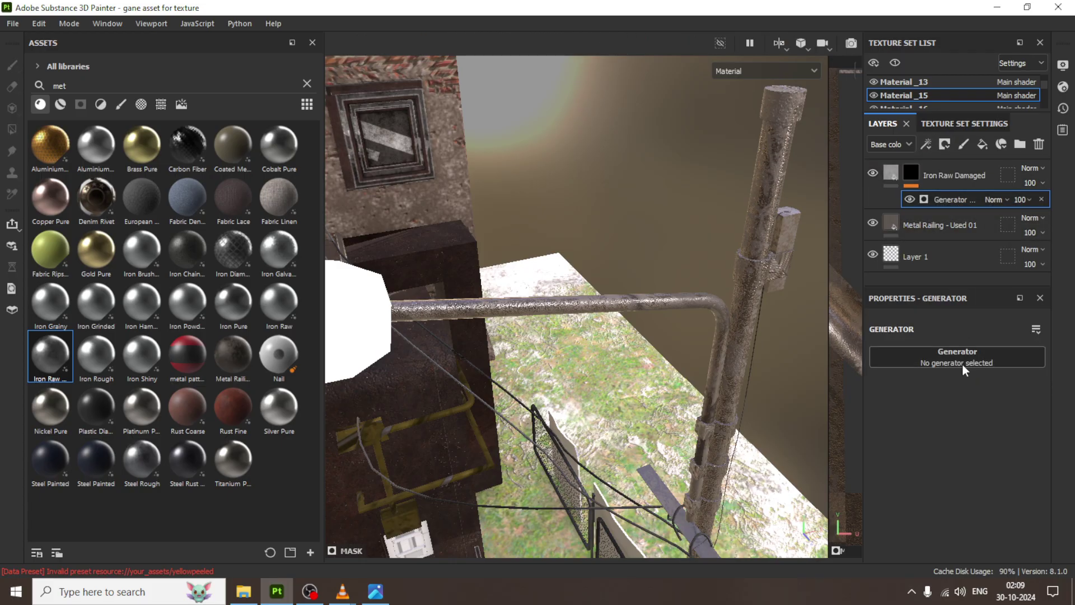
left_click(963, 364)
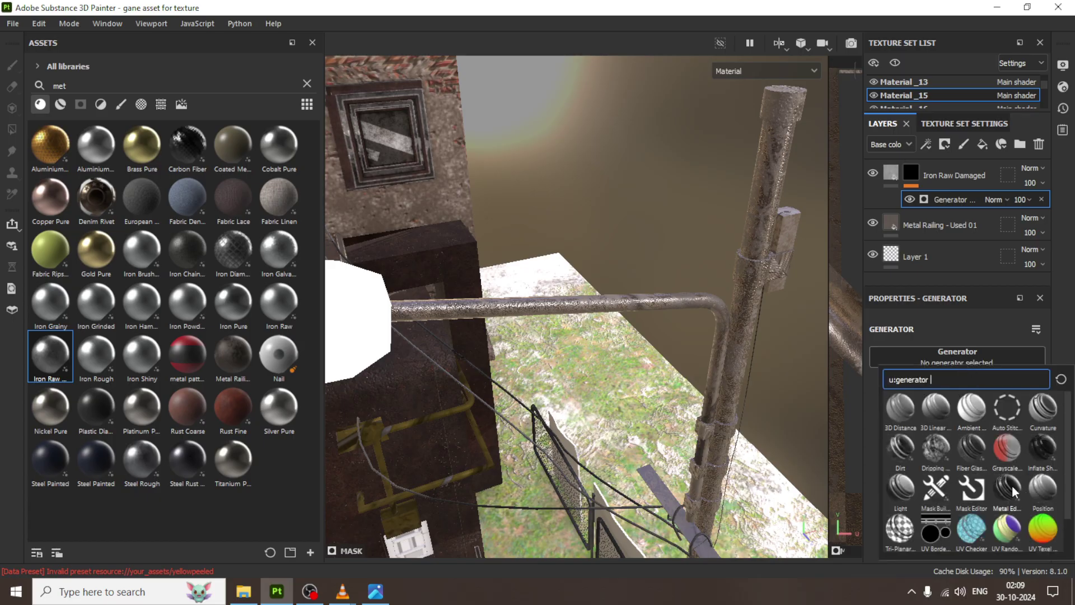
left_click(1012, 485)
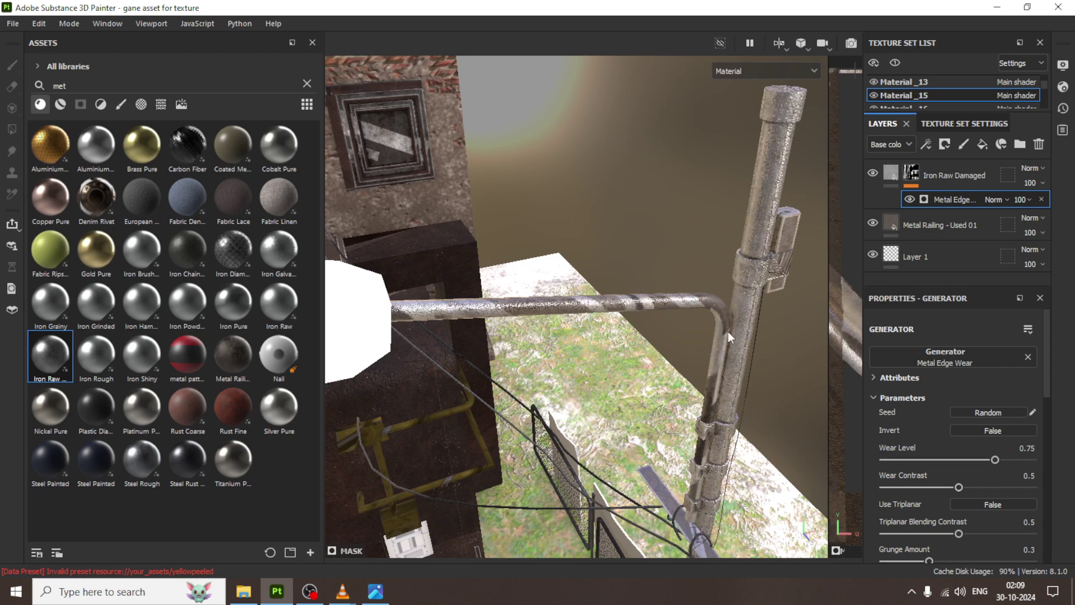
Set the Metal Edge Wear Wear Level to 0.72 and open the assets.jpeg reference photo
scroll(721, 328, "down", 5)
scroll(714, 334, "down", 2)
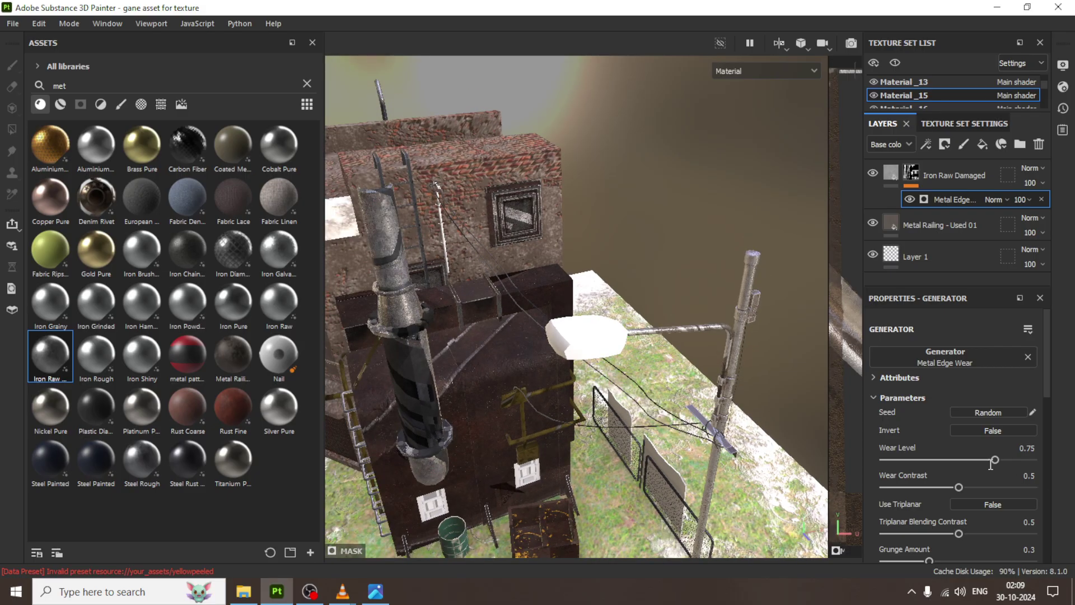
left_click_drag(970, 460, 956, 460)
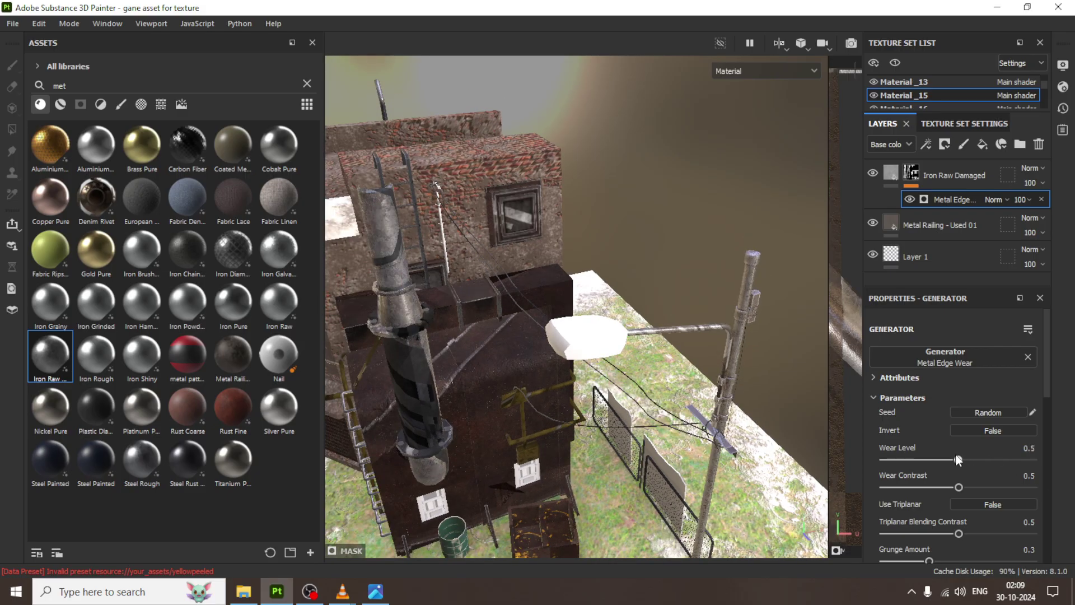
left_click(990, 460)
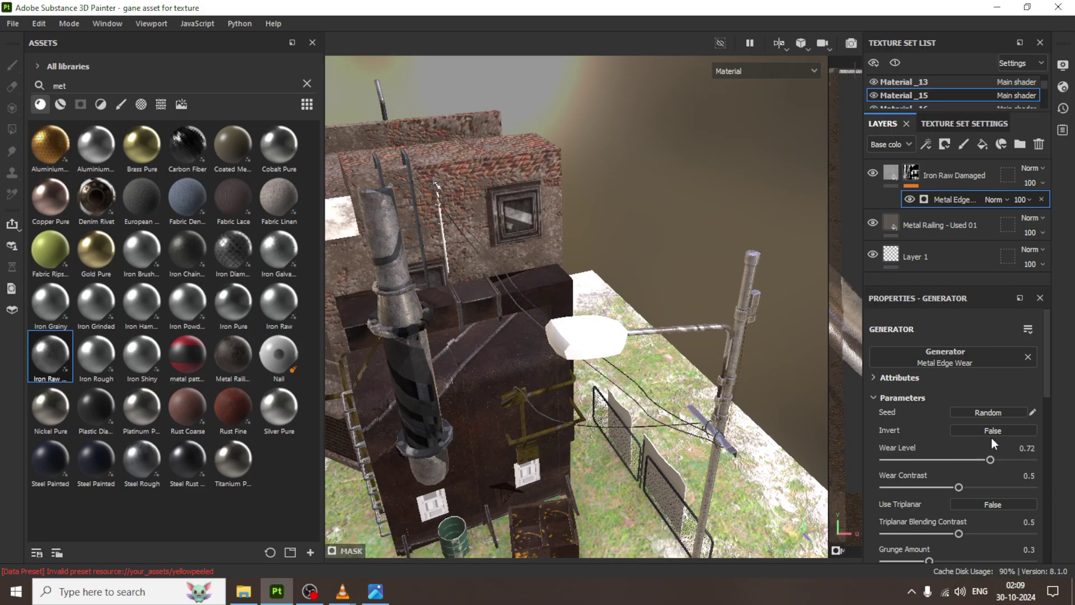
left_click(375, 591)
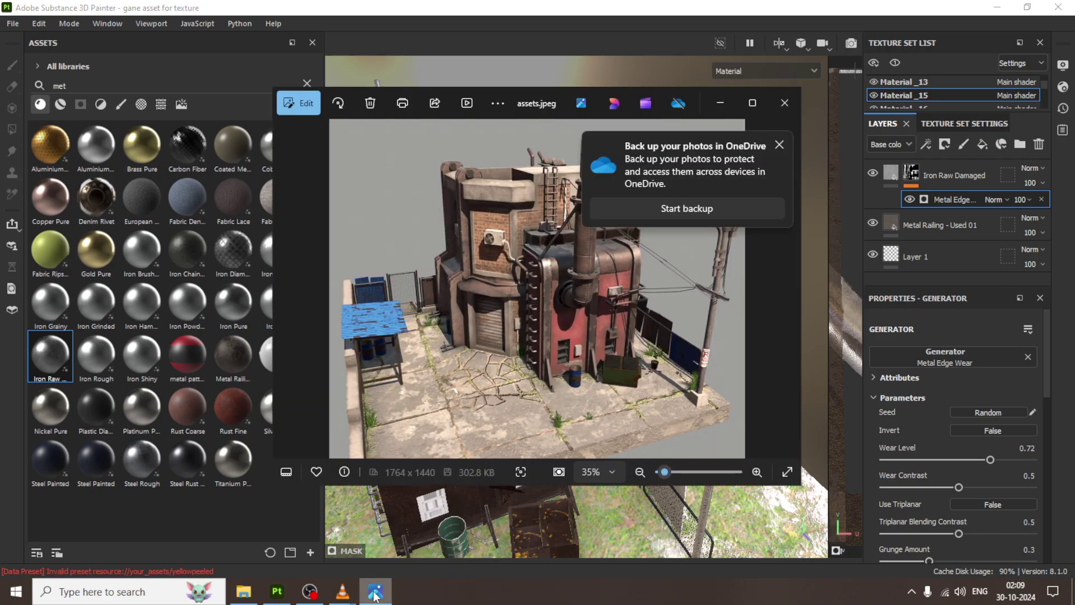
Dismiss the OneDrive backup popup and minimize the assets.jpeg reference in Photos
left_click(778, 145)
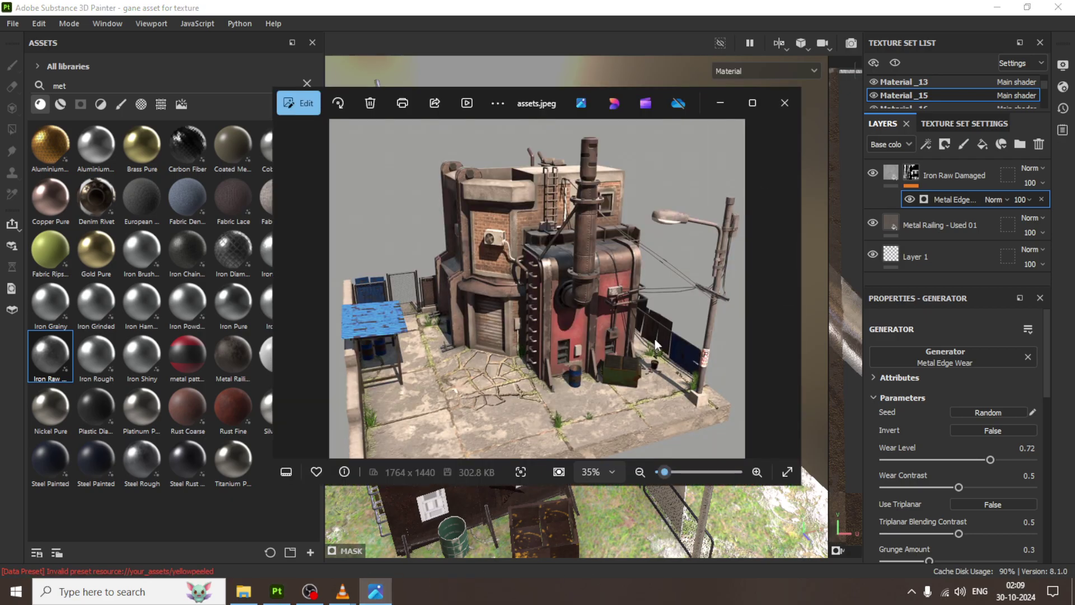
left_click(728, 102)
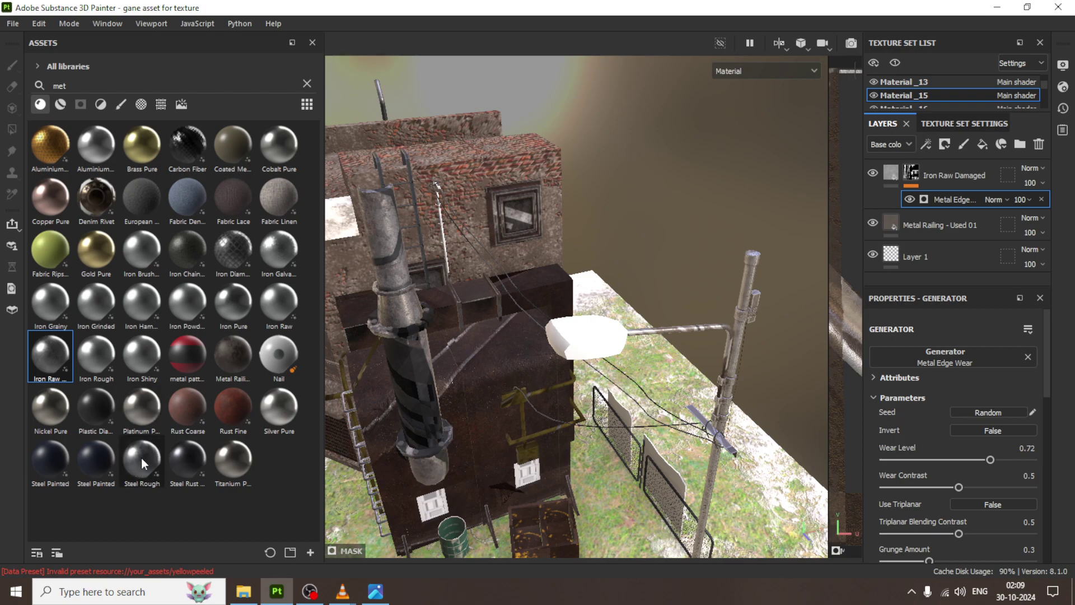
Apply Steel Rough to the street lamp head and a cabinet panel (Material_25), then show another metal category
left_click_drag(142, 458, 603, 326)
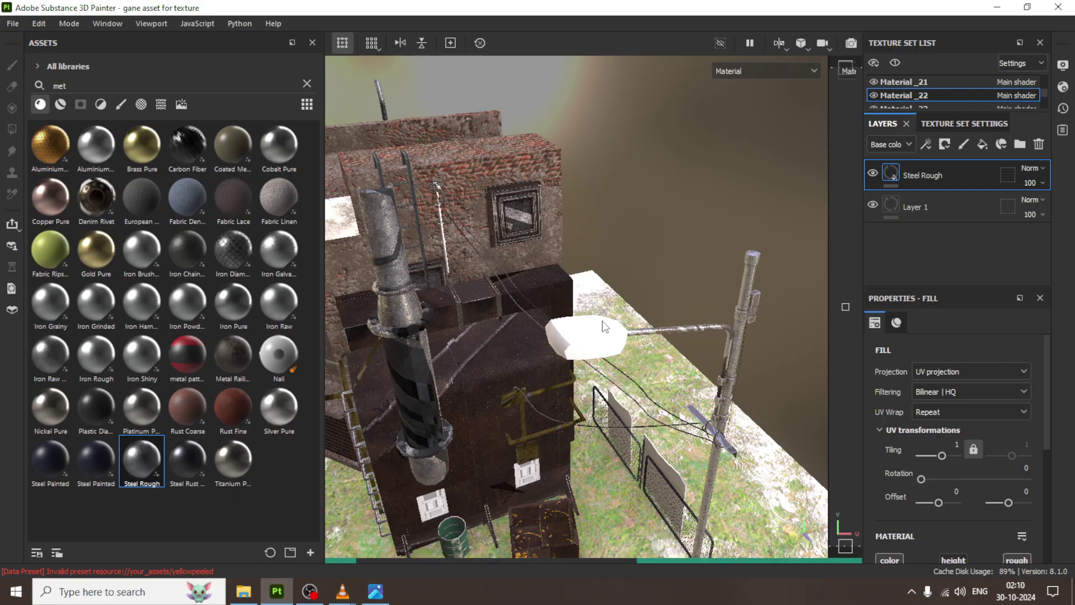
mouse_move(585, 341)
left_mouse_down("alt")
mouse_move(604, 335)
mouse_move(543, 298)
mouse_move(539, 318)
mouse_move(527, 277)
left_mouse_up("alt")
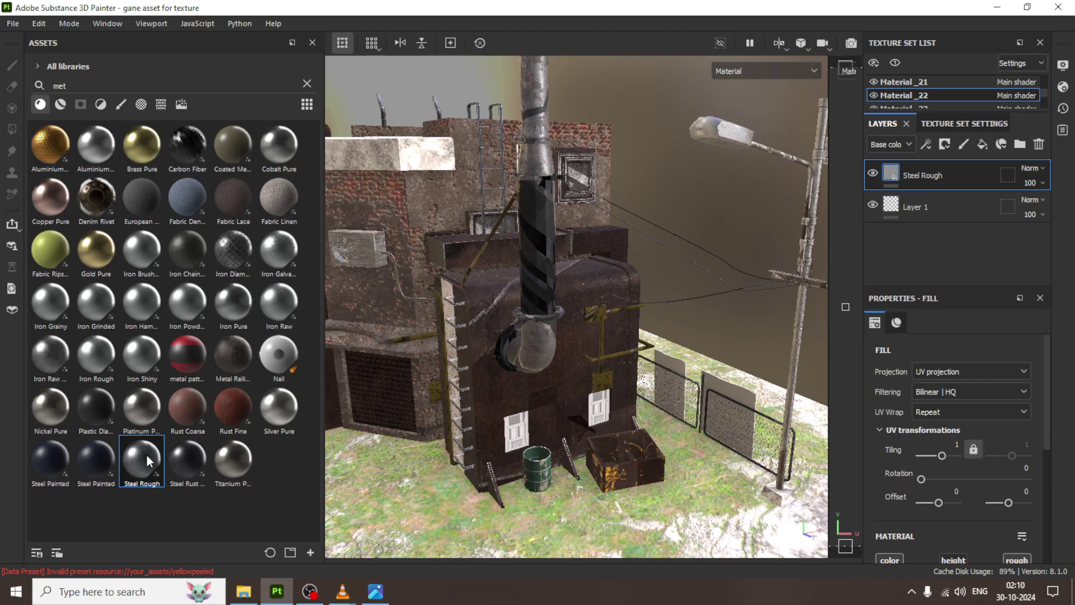
mouse_move(153, 467)
left_mouse_down()
mouse_move(463, 464)
mouse_move(514, 441)
left_mouse_up()
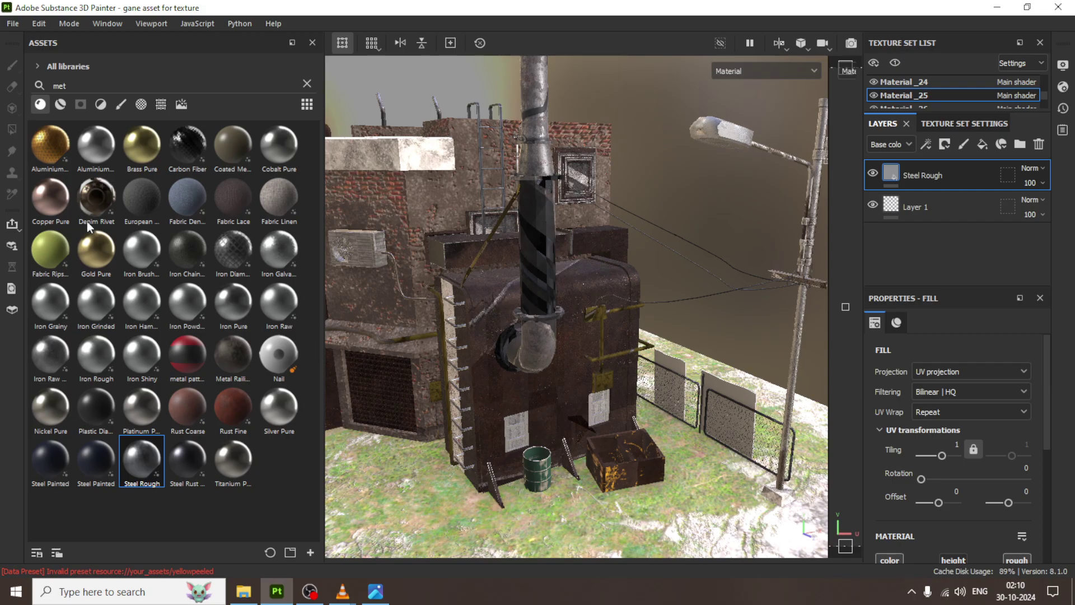
left_click(61, 109)
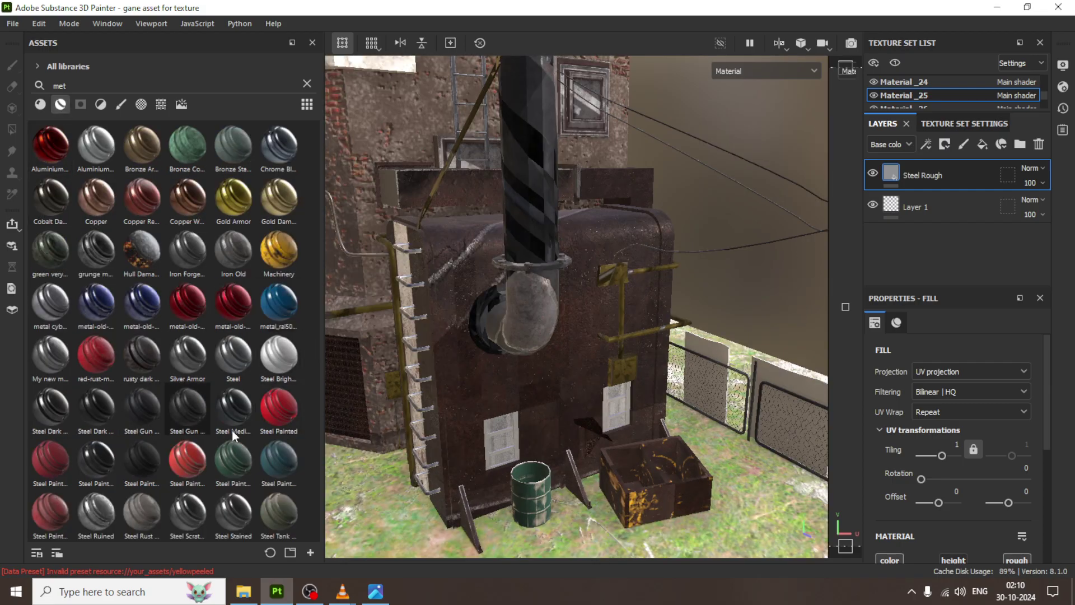
Apply the rusty dark metal material to the fence's two white panels on Material_20
scroll(589, 388, "down", 3)
mouse_move(487, 365)
left_mouse_down("alt")
mouse_move(587, 365)
mouse_move(577, 371)
left_mouse_up("alt")
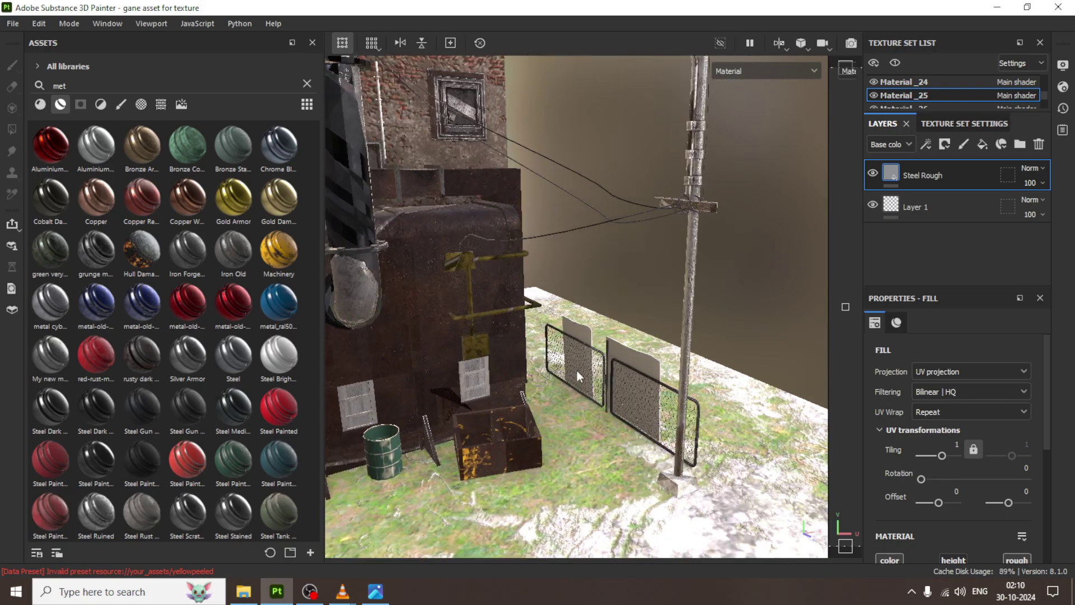
left_click_drag(156, 360, 644, 357)
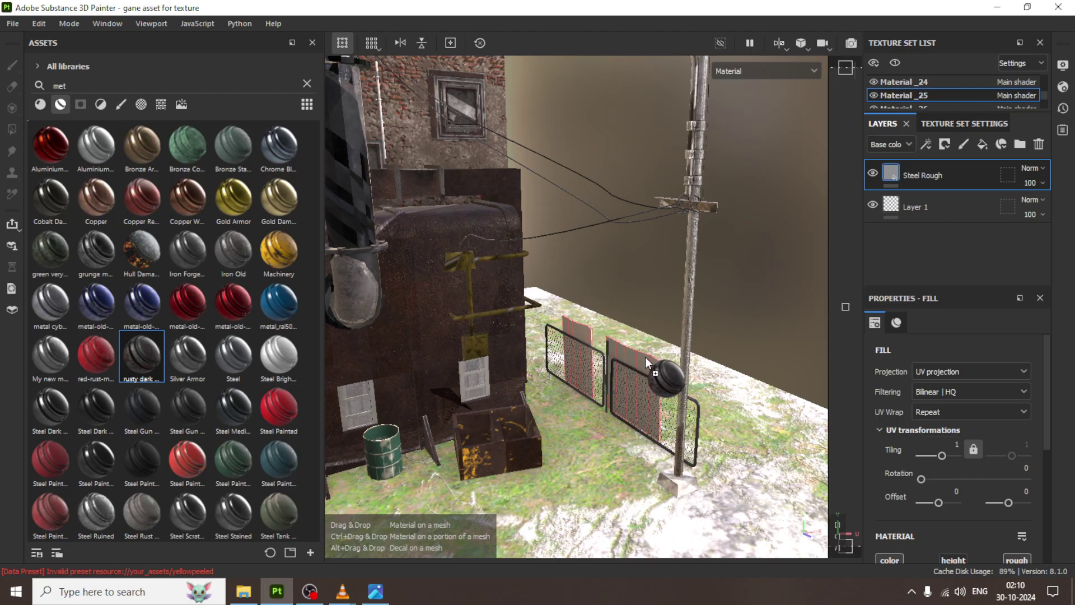
left_click_drag(645, 357, 645, 357)
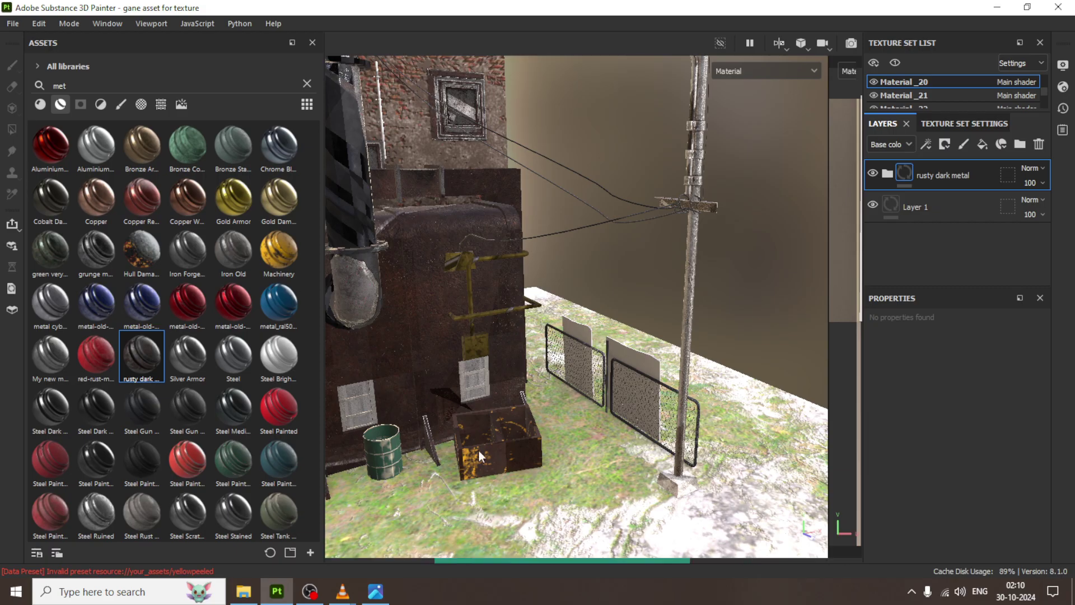
left_click(311, 595)
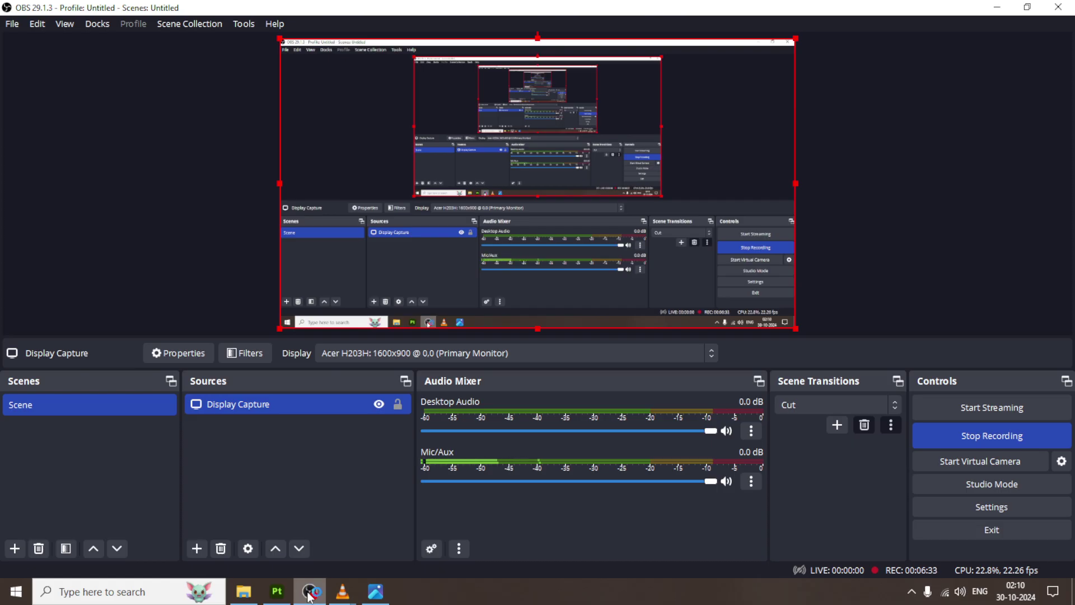
left_click(311, 595)
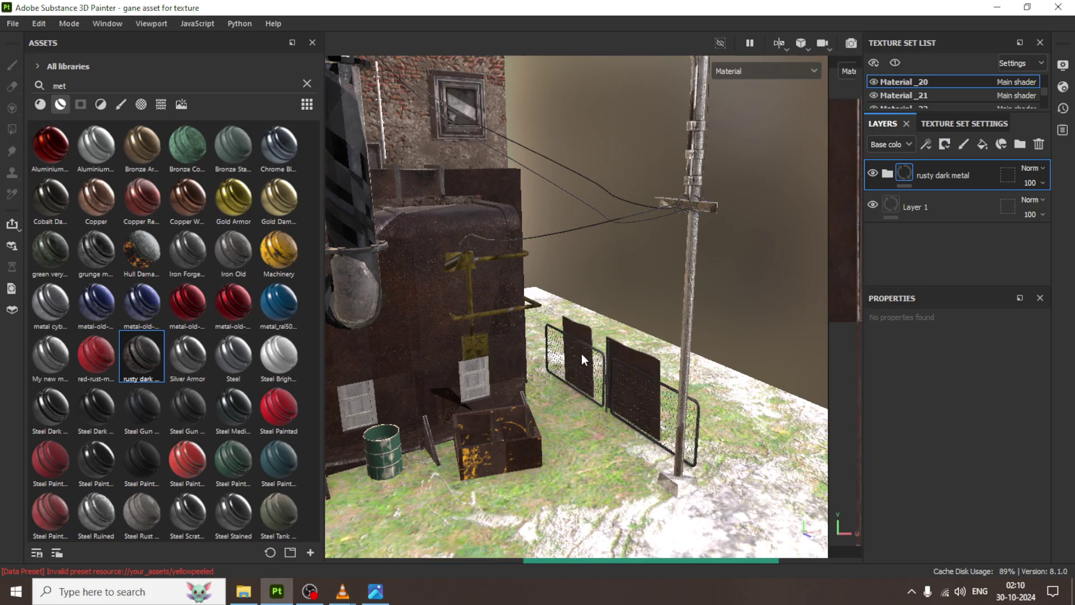
left_click_drag(530, 366, 625, 372, "alt")
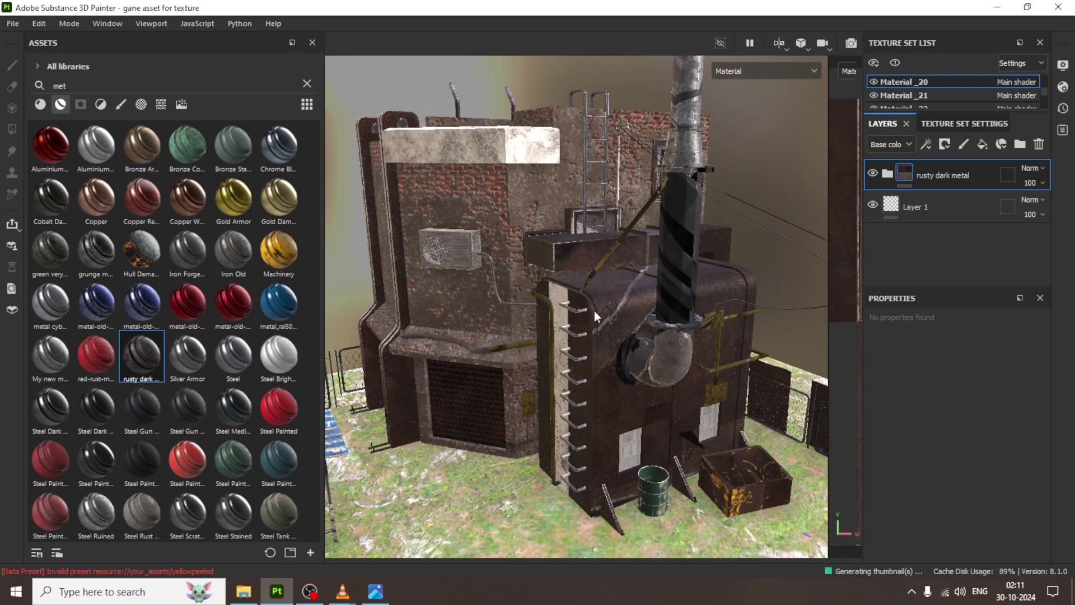
scroll(593, 311, "up", 2)
scroll(586, 307, "up", 2)
scroll(586, 308, "up", 1)
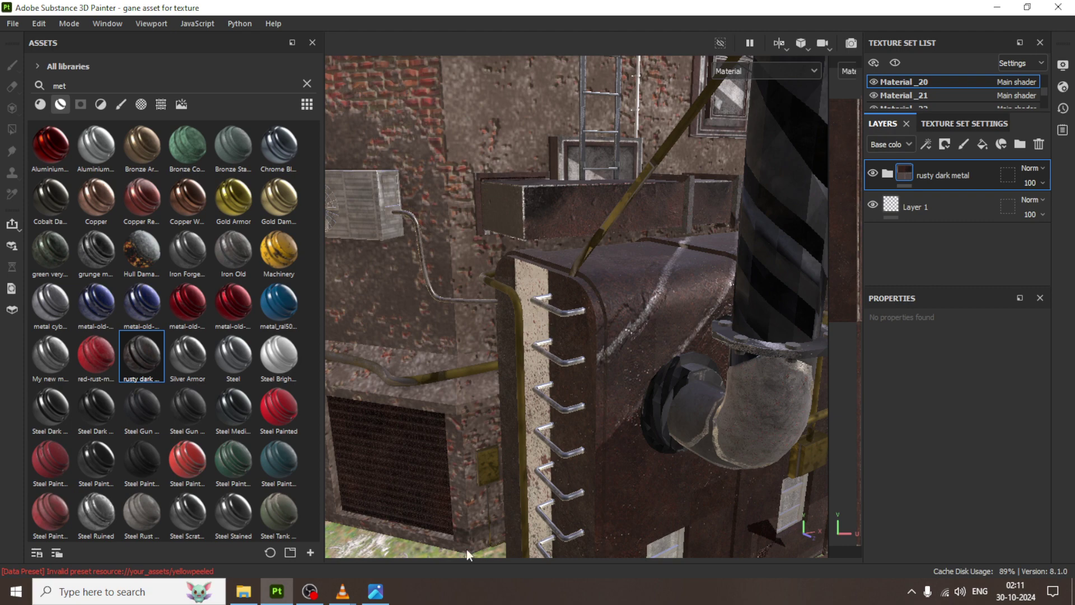
left_click(384, 595)
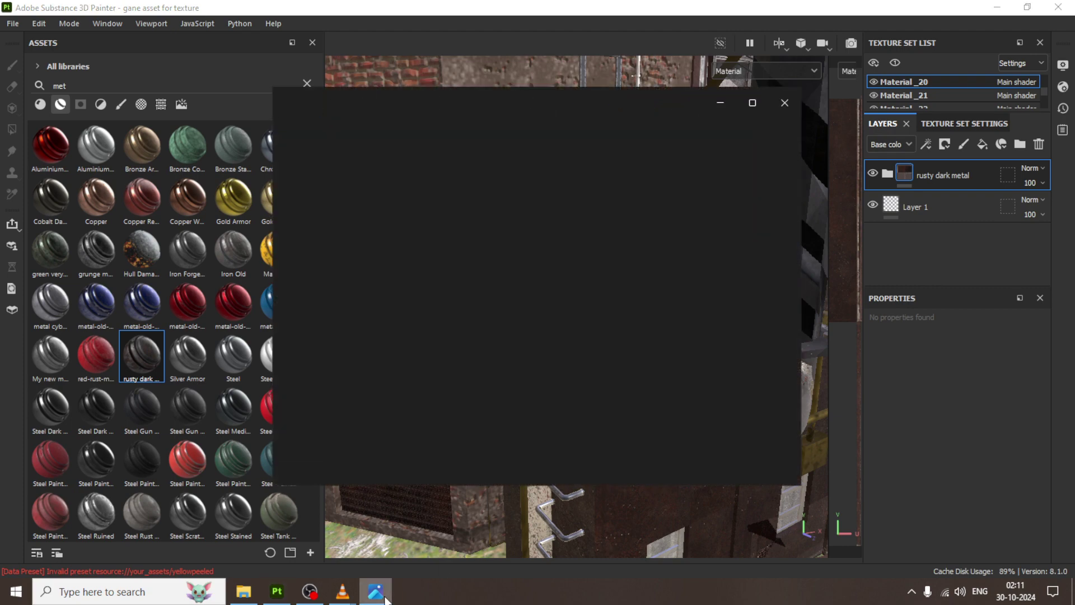
left_click(385, 598)
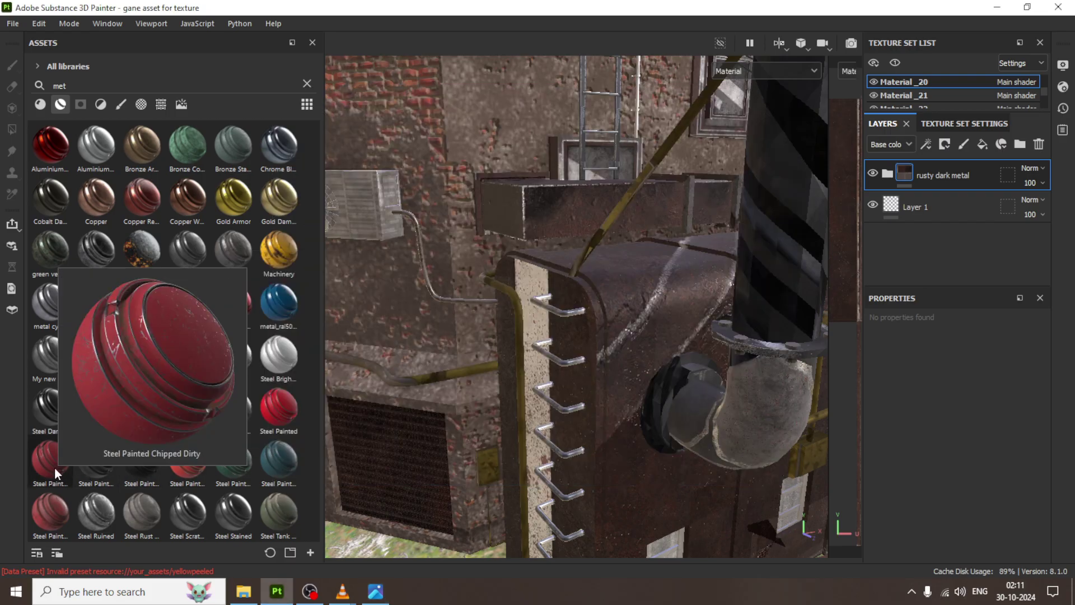
mouse_move(49, 512)
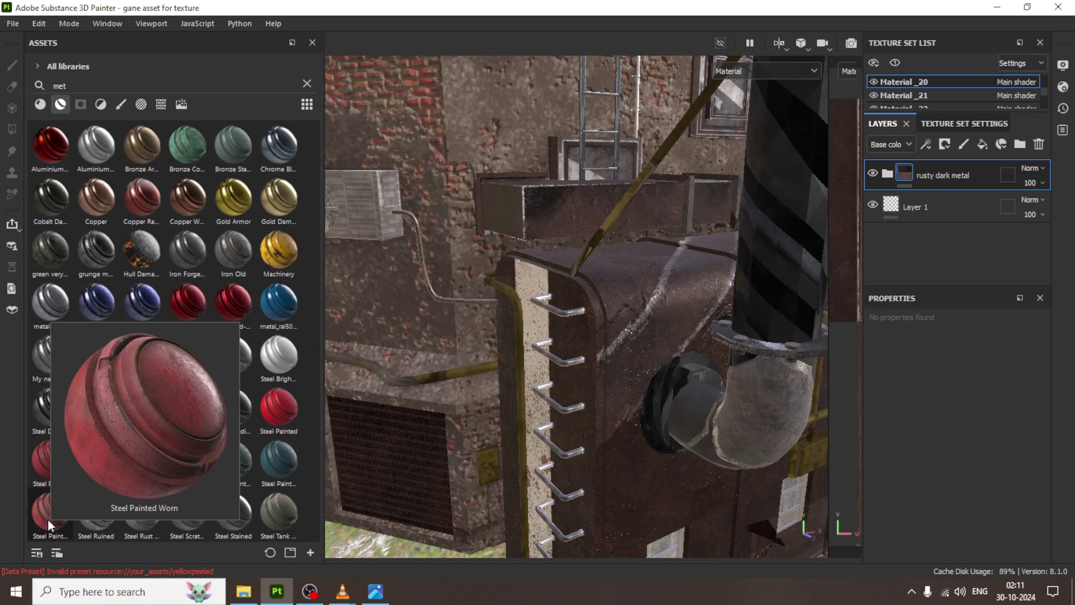
left_click_drag(48, 519, 667, 297)
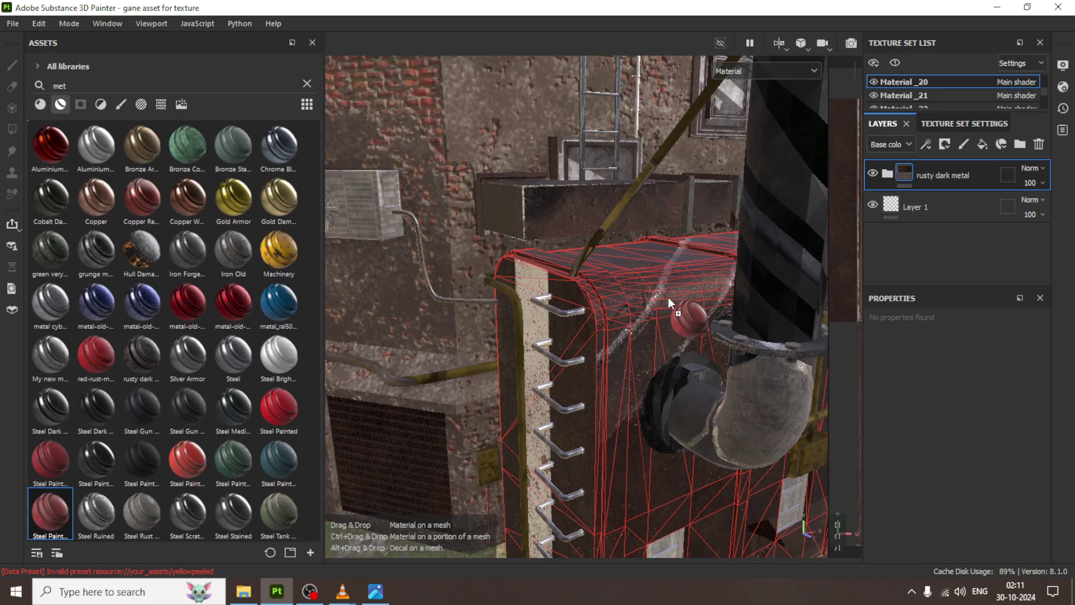
left_click_drag(667, 297, 667, 297)
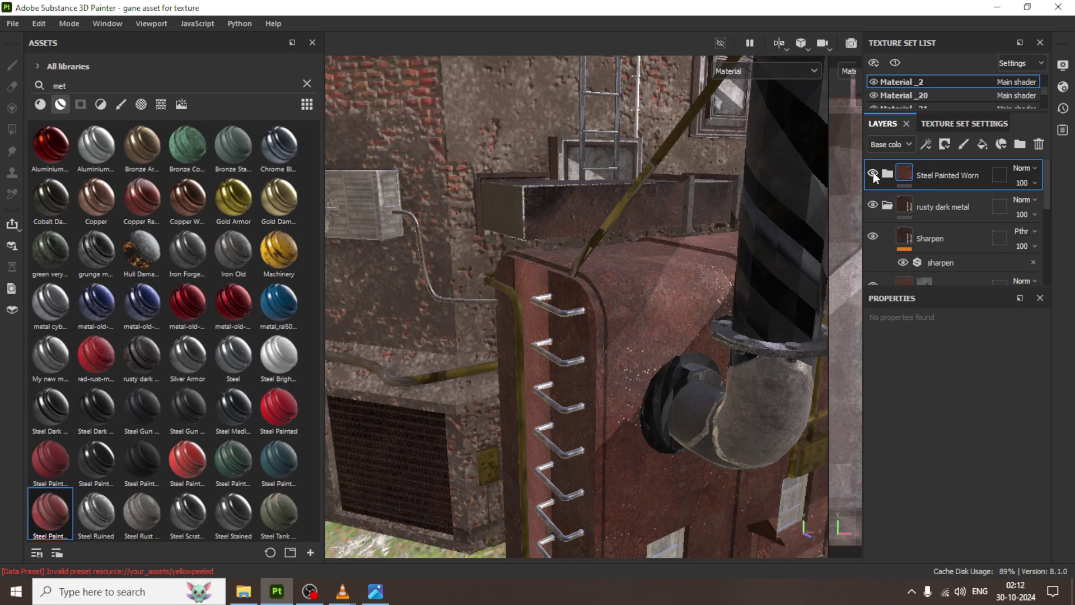
left_click(873, 173)
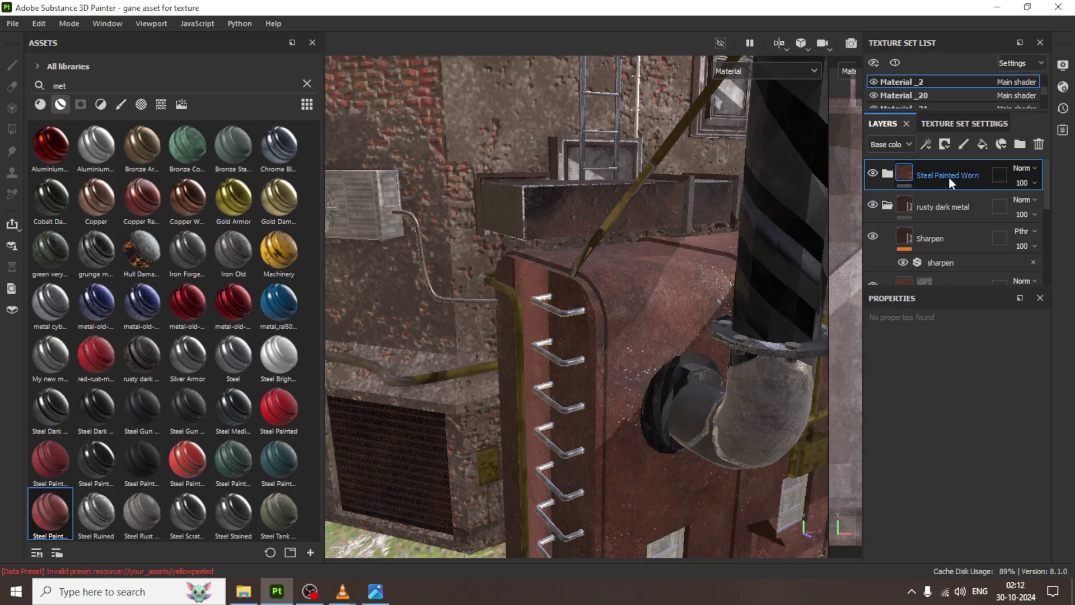
key("Delete")
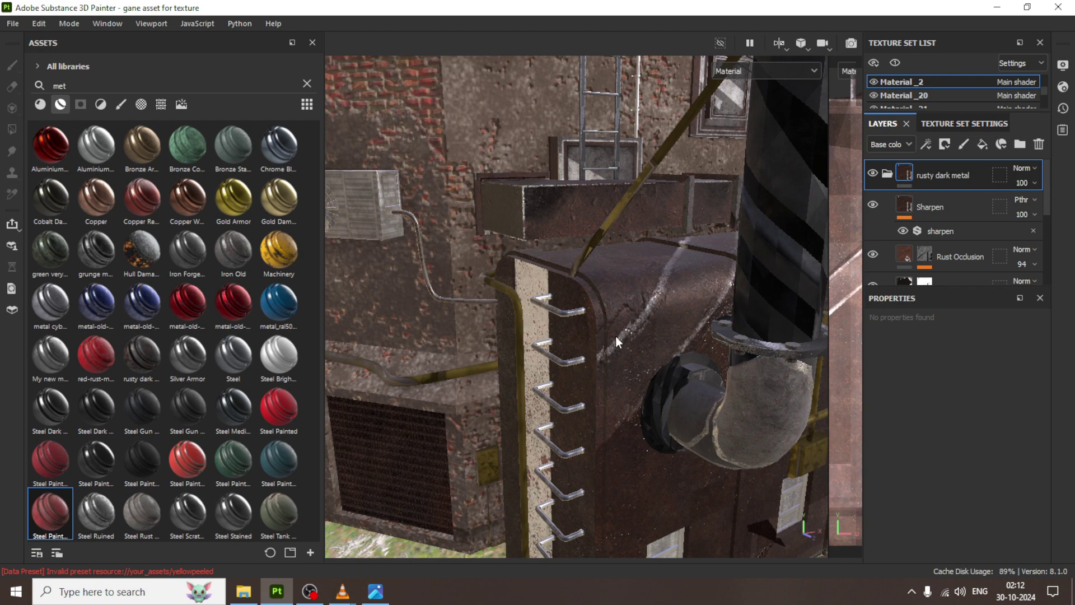
left_click_drag(615, 335, 624, 332, "alt")
scroll(624, 332, "down", 2)
scroll(622, 325, "down", 2)
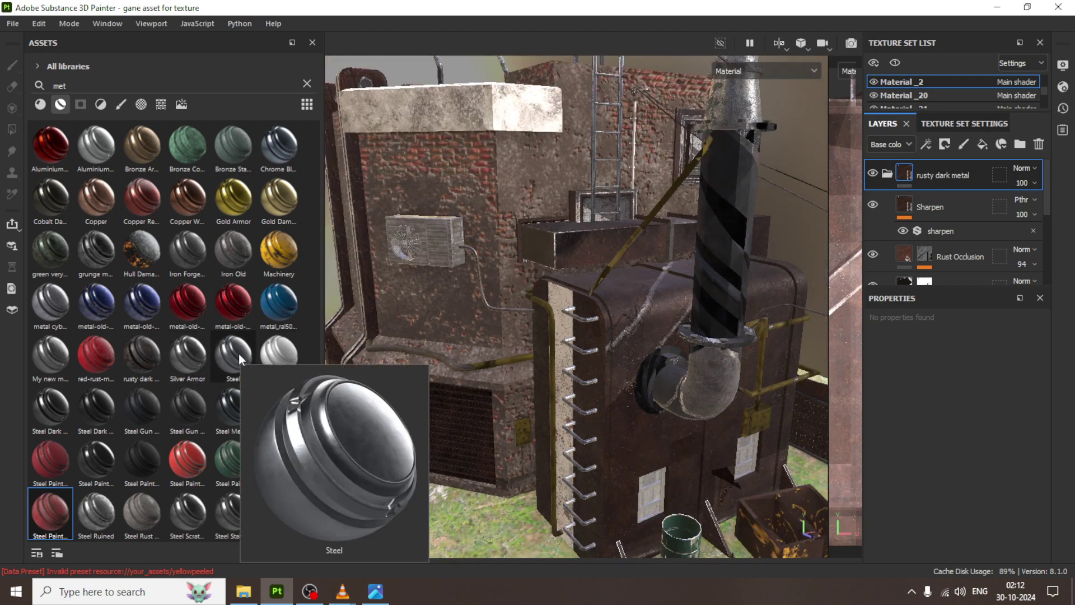
Add an Iron Forged Old fill layer to the metal housing with a black mask
mouse_move(186, 252)
left_click_drag(180, 257, 633, 320)
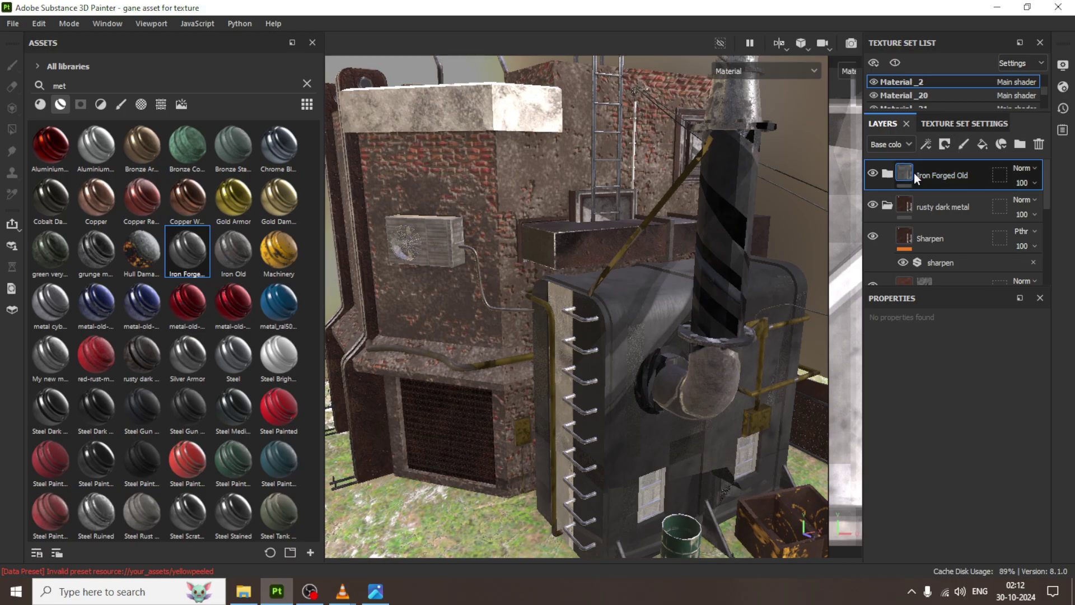
left_click(945, 145)
left_click(973, 176)
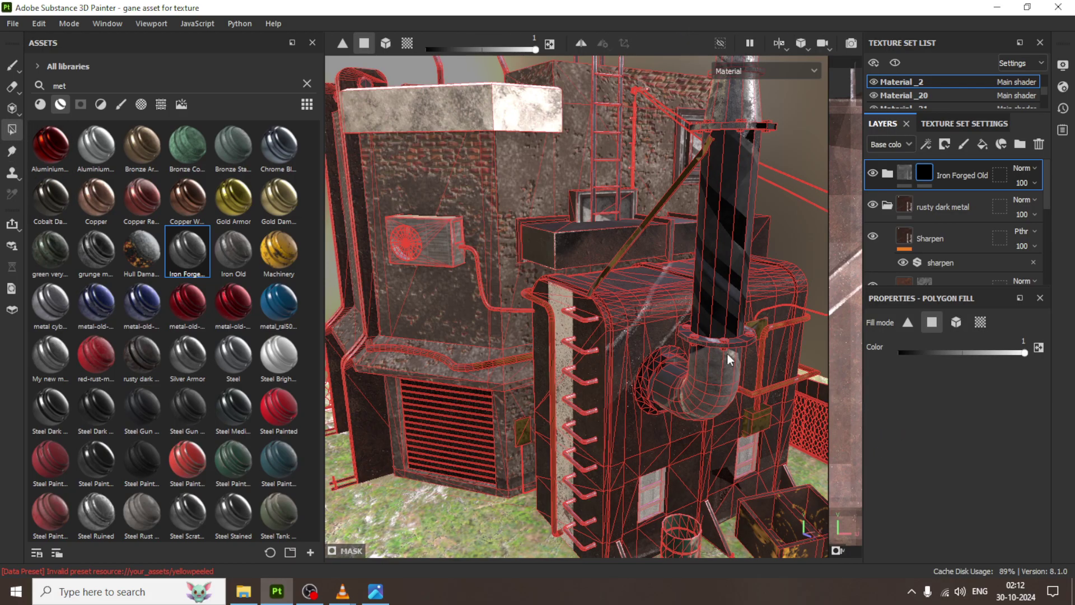
Orbit to the housing beside the pipe and fill a tall vertical strip into the Iron Forged Old mask
mouse_move(645, 376)
left_mouse_down("alt")
mouse_move(656, 247)
mouse_move(701, 365)
left_mouse_up("alt")
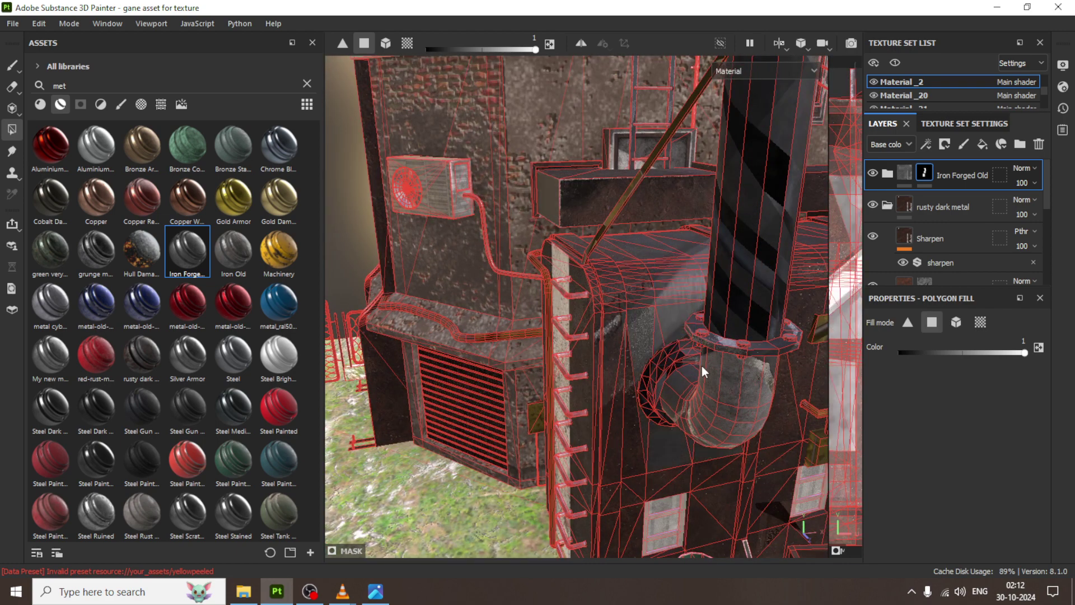
scroll(685, 290, "up", 2)
scroll(686, 290, "up", 2)
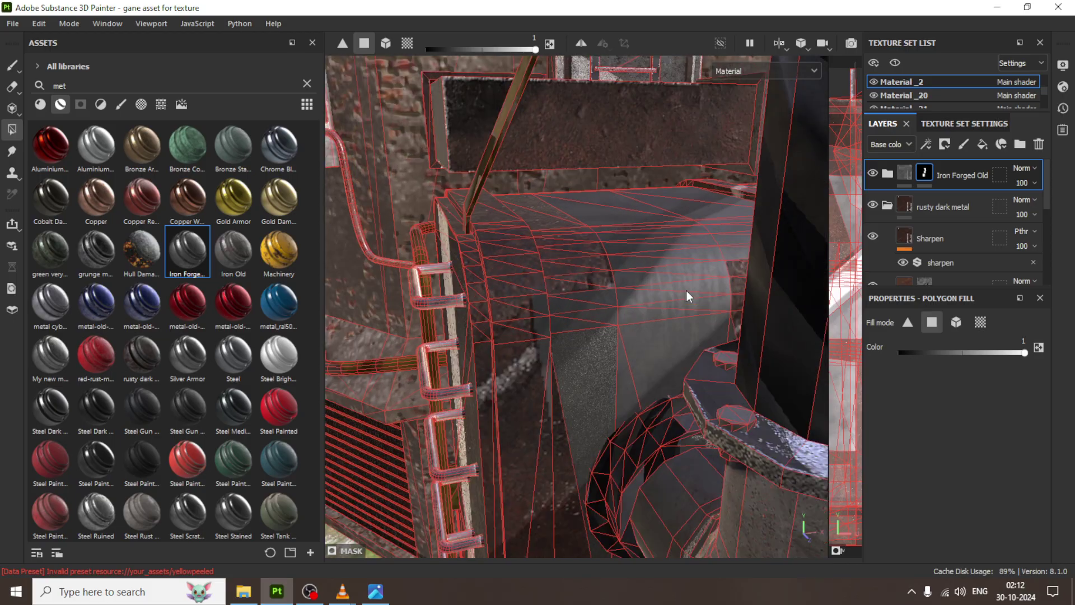
mouse_move(687, 290)
left_mouse_down("alt")
mouse_move(619, 292)
mouse_move(638, 333)
mouse_move(618, 343)
mouse_move(612, 314)
mouse_move(589, 325)
mouse_move(553, 236)
left_mouse_up("alt")
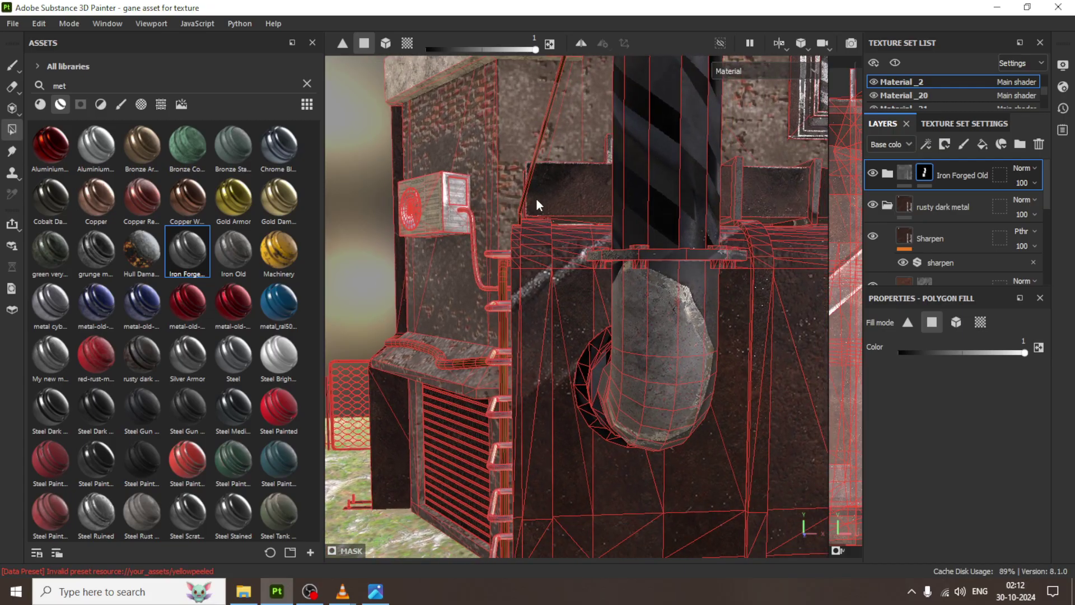
left_click(537, 443)
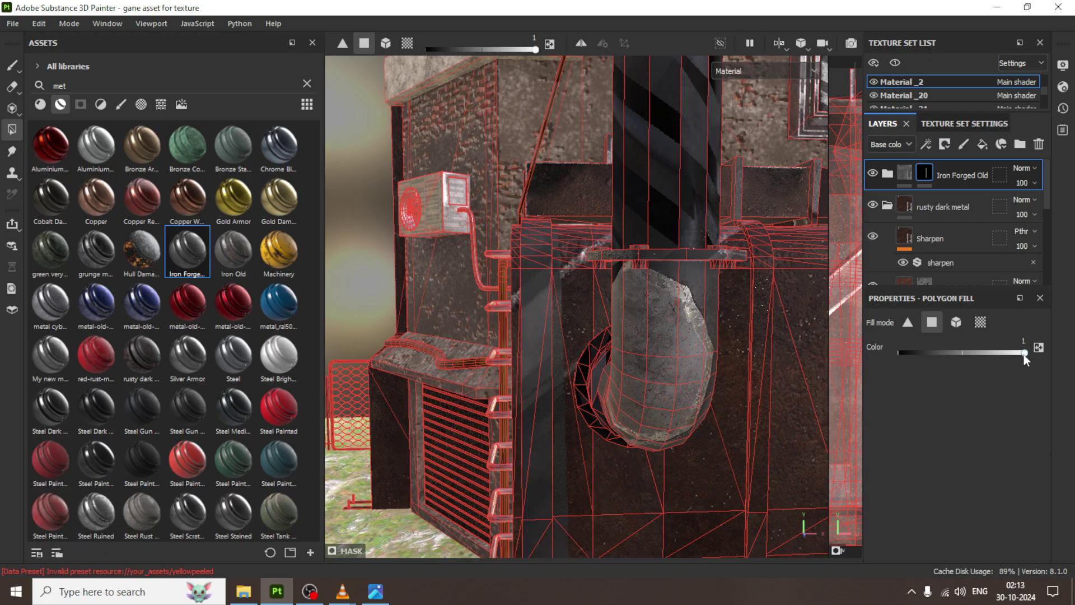
Clear the column strip at fill value 0, then fill the thin column faces at value 1
left_click_drag(1024, 352, 885, 359)
left_click_drag(602, 229, 560, 474)
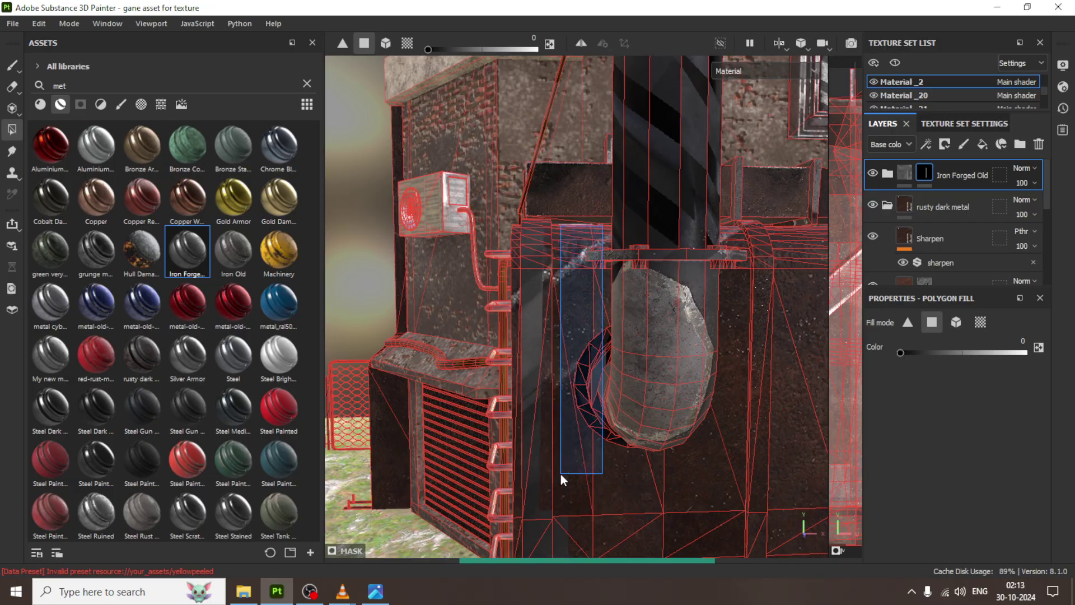
left_click_drag(906, 351, 1025, 352)
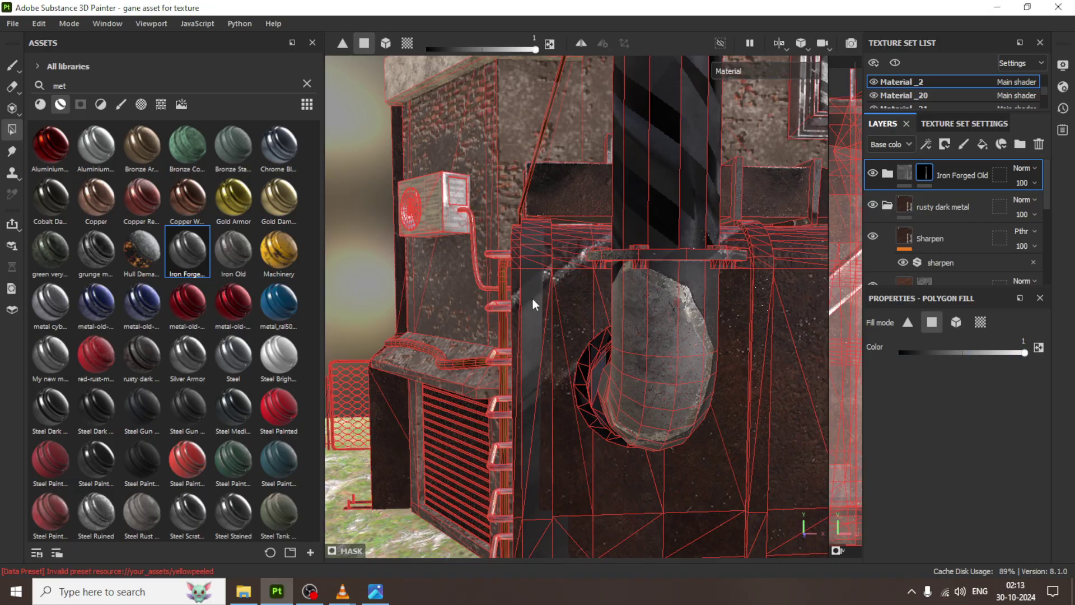
left_click_drag(532, 206, 530, 457)
left_click_drag(538, 506, 540, 515)
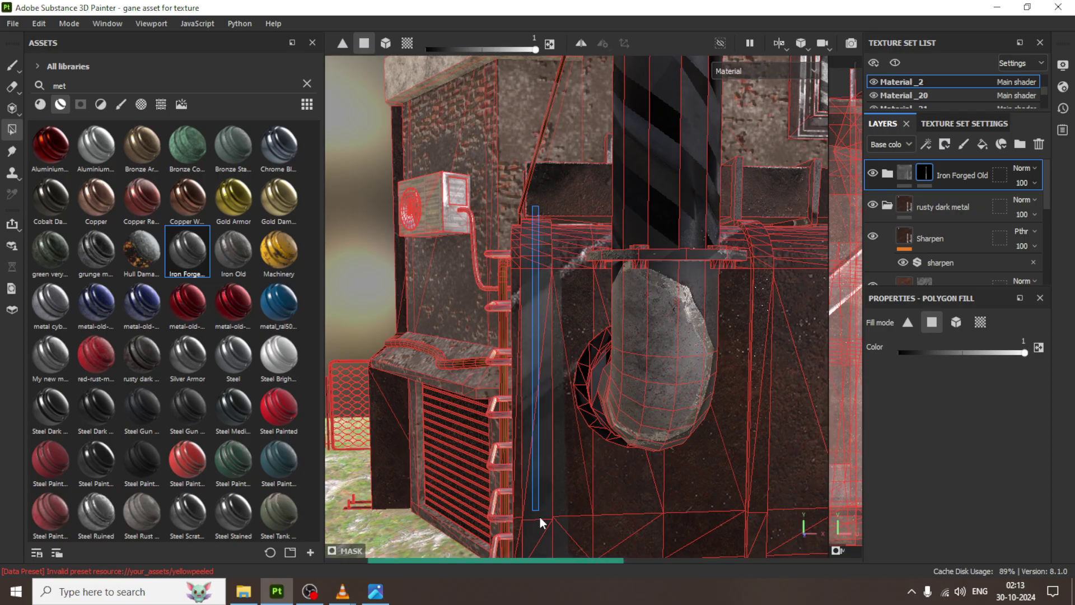
Review the building from several angles and open the 2D UV view beside the 3D view
middle_click_drag(740, 307, 598, 286)
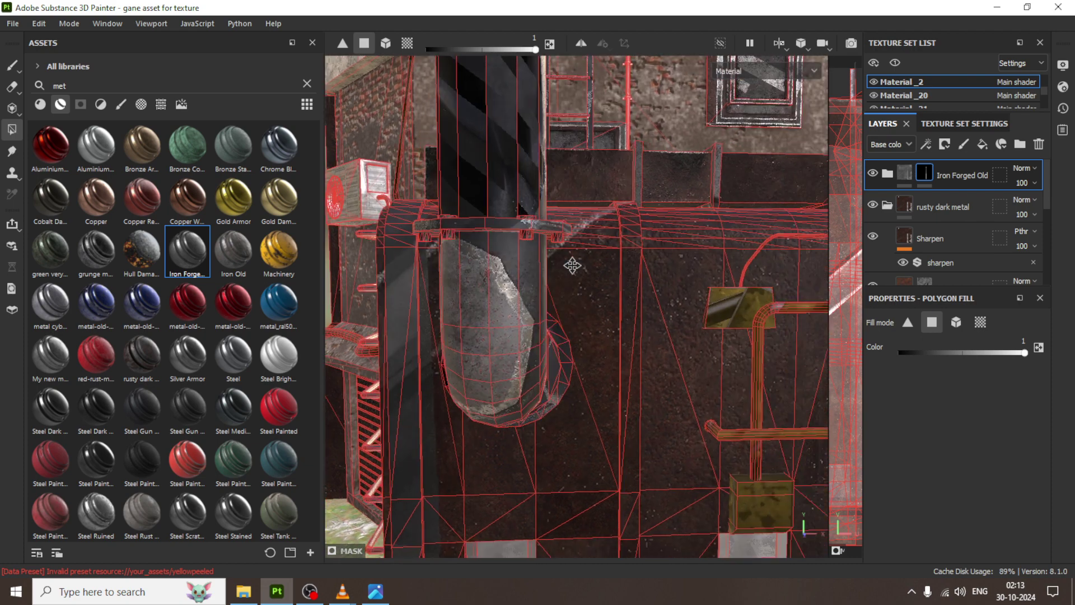
scroll(639, 287, "down", 5)
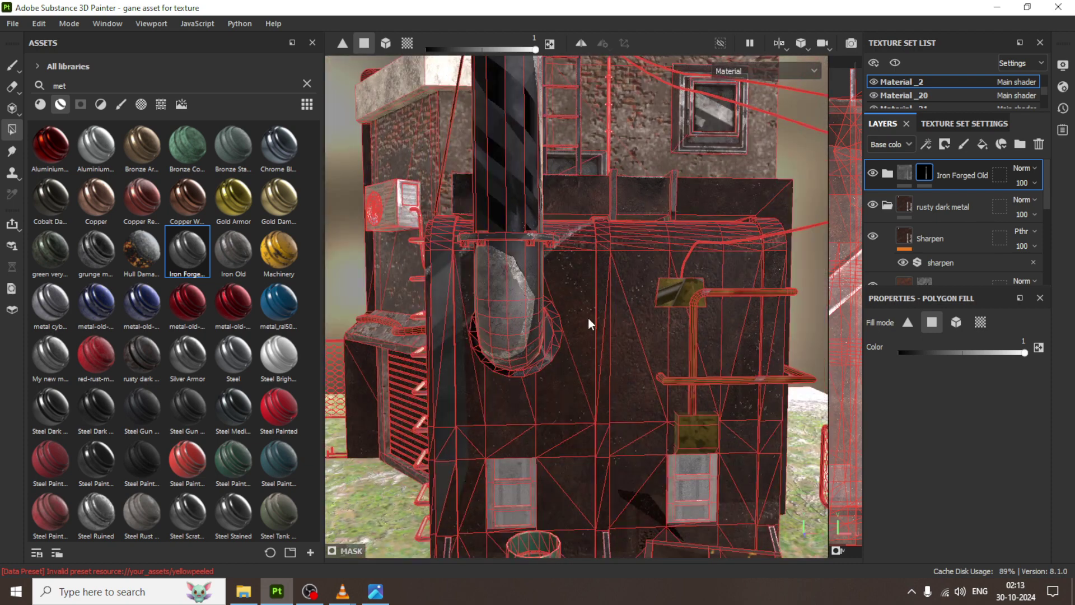
mouse_move(682, 395)
left_mouse_down("alt")
mouse_move(701, 400)
mouse_move(439, 290)
left_mouse_up("alt")
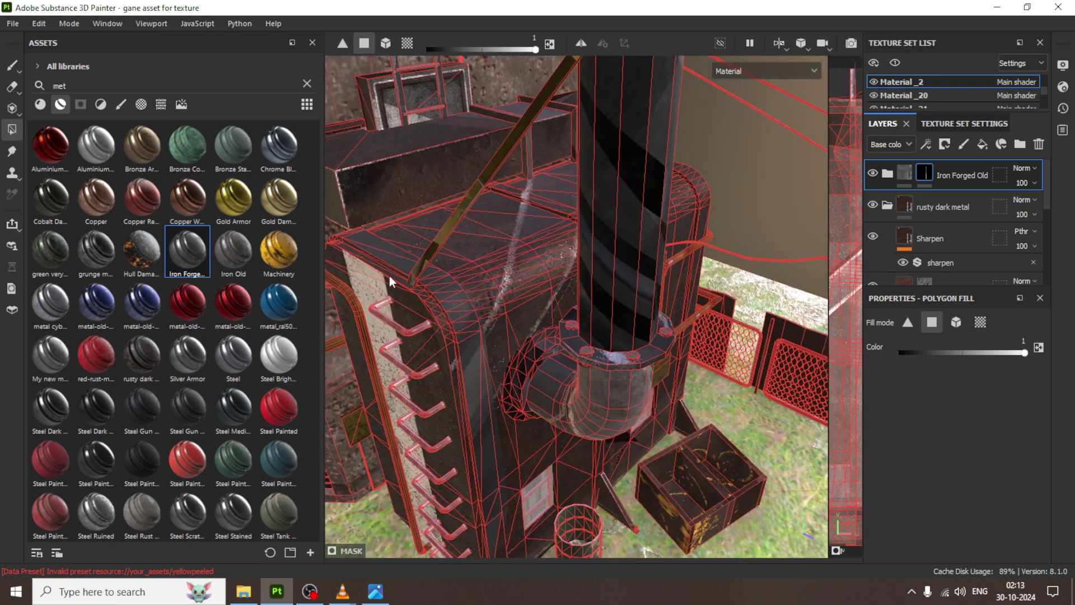
scroll(388, 275, "up", 5)
middle_click_drag(425, 274, 549, 271, "alt")
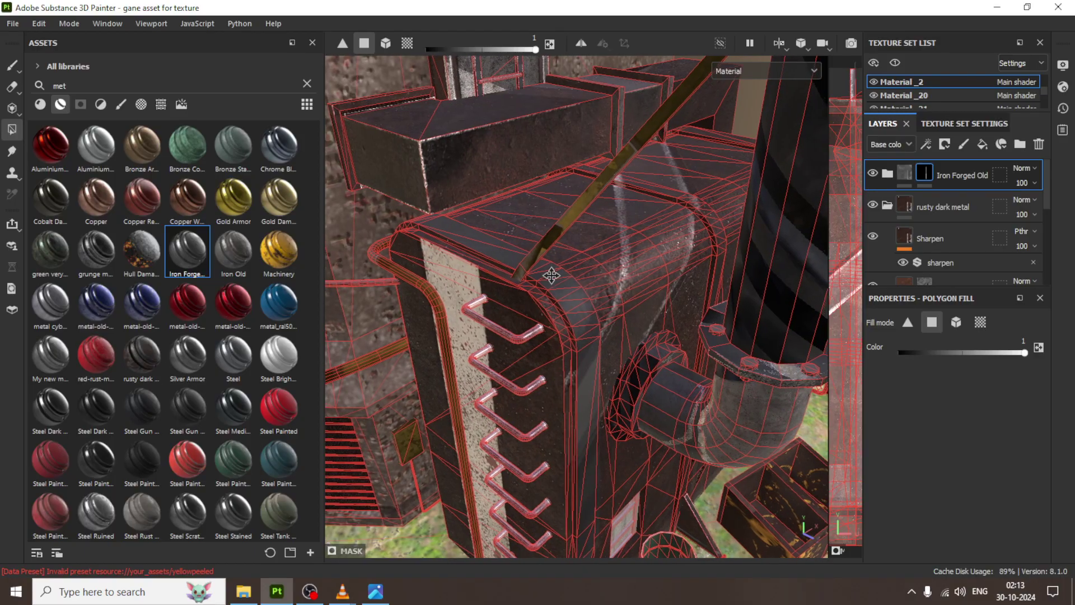
scroll(551, 276, "up", 3)
scroll(552, 274, "down", 3)
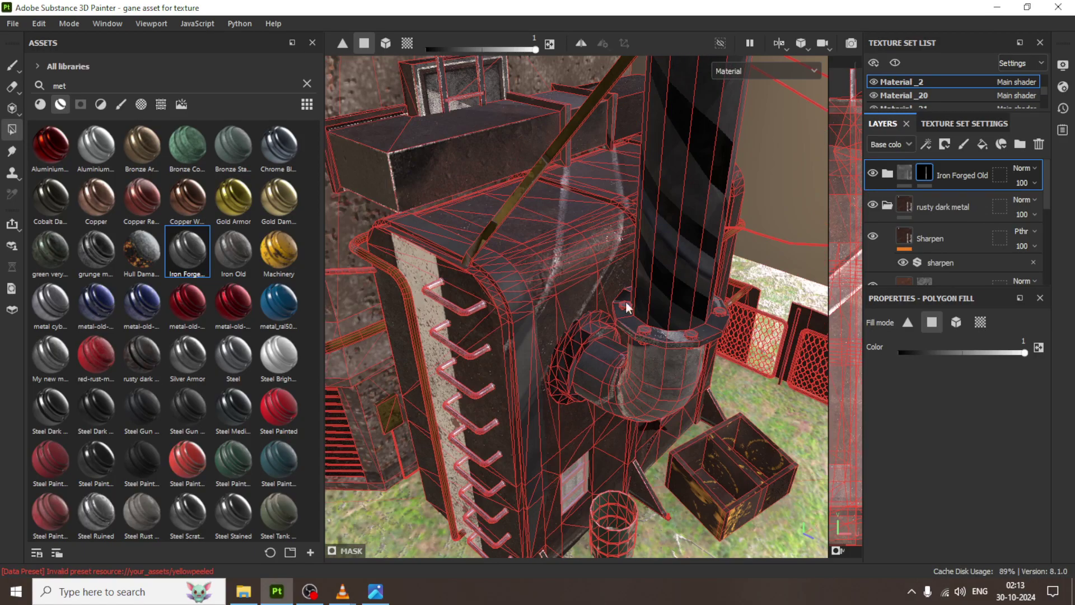
left_click_drag(683, 336, 871, 362, "alt")
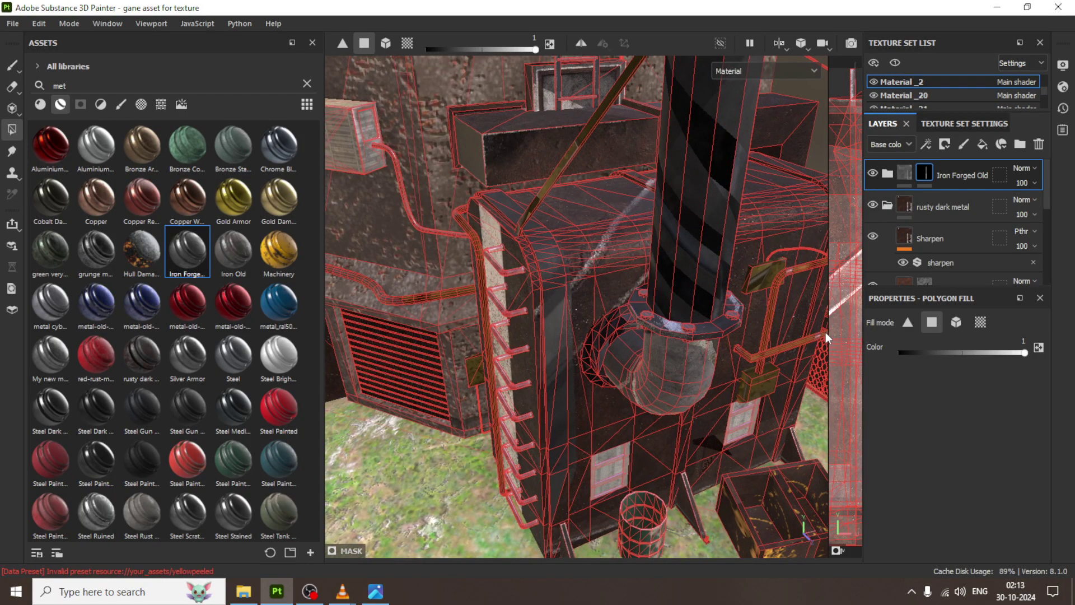
left_click_drag(827, 332, 443, 308)
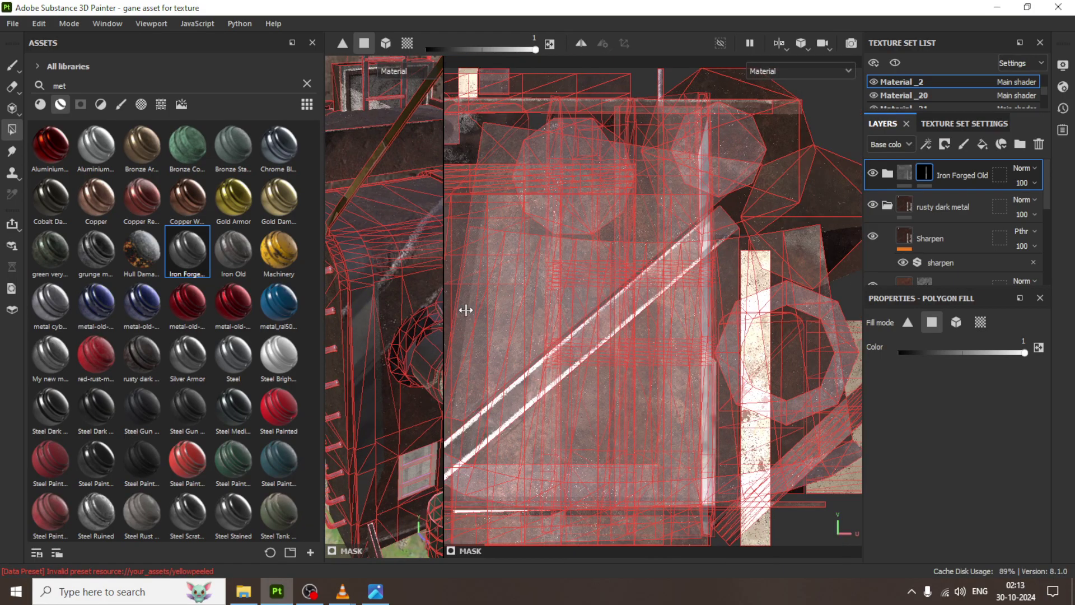
Enlarge the 3D view and fill the thin vertical post faces into the Iron Forged Old mask
left_click_drag(465, 307, 798, 319)
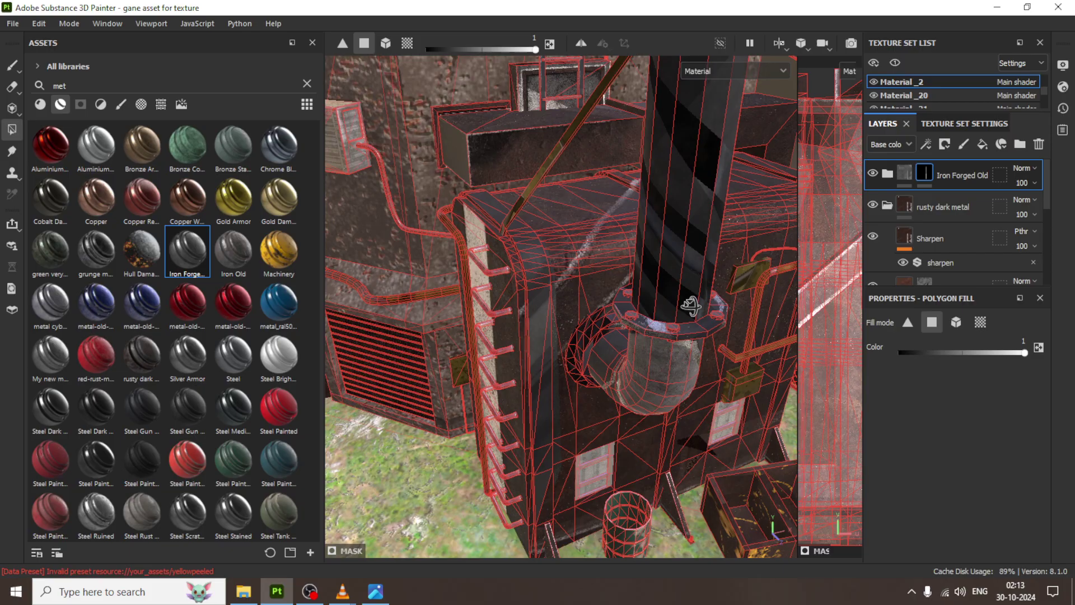
mouse_move(684, 306)
left_mouse_down("alt")
mouse_move(655, 280)
mouse_move(697, 294)
mouse_move(589, 307)
mouse_move(595, 298)
mouse_move(530, 290)
mouse_move(674, 247)
mouse_move(630, 248)
mouse_move(579, 143)
left_mouse_up("alt")
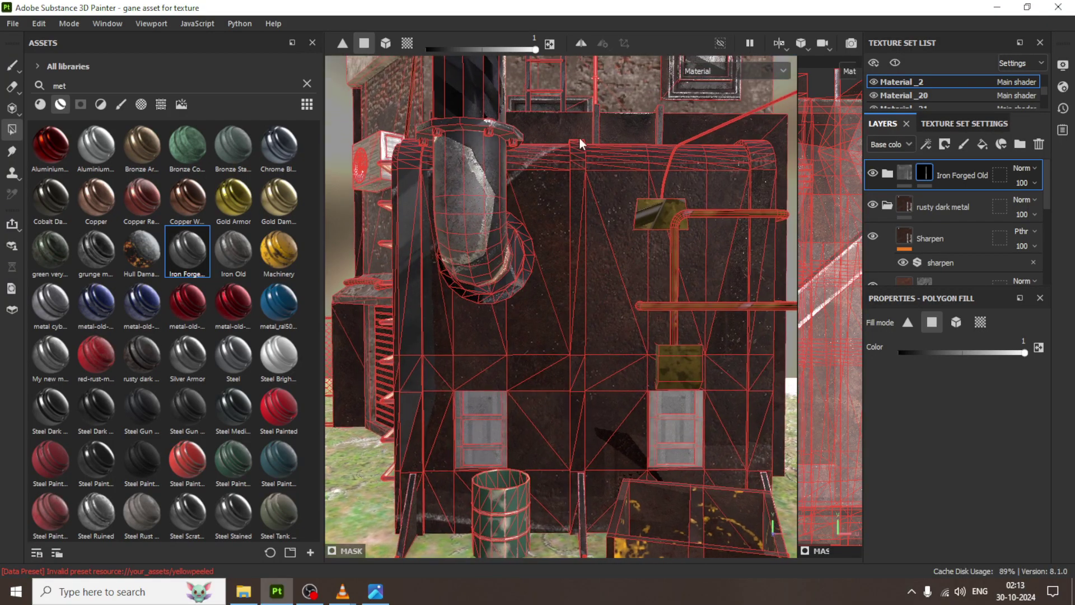
left_click(575, 170)
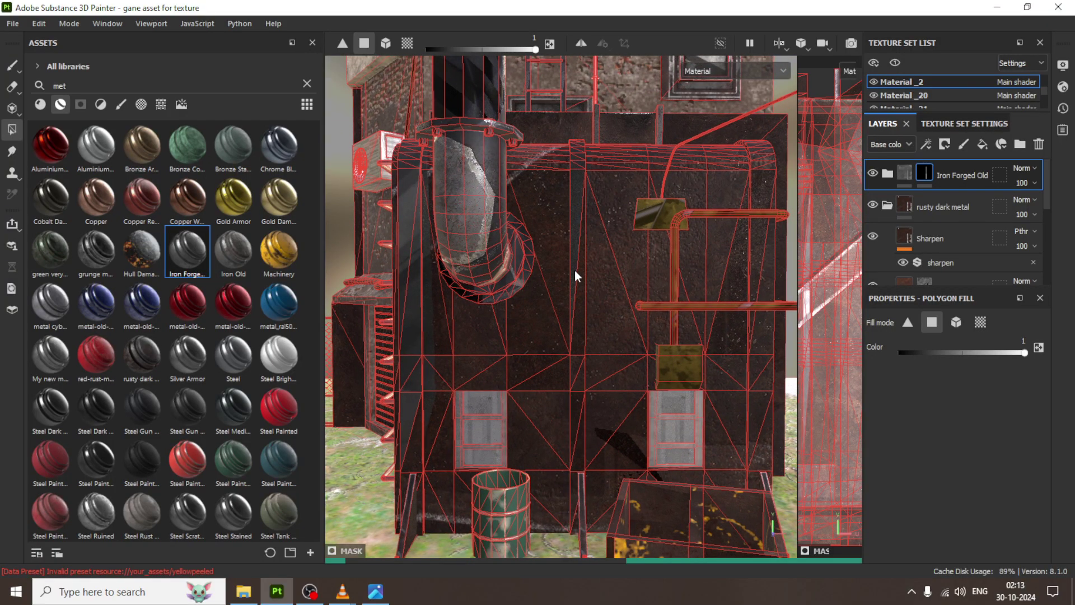
left_click_drag(574, 270, 574, 530)
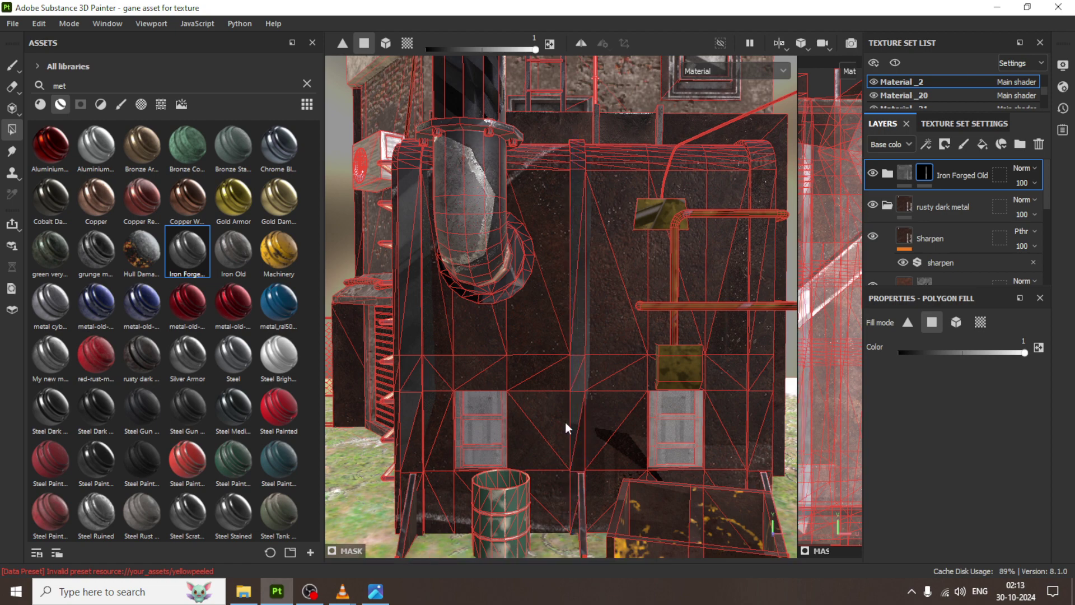
left_click(577, 126)
left_click(580, 524)
Fill the vertical pipe faces into the mask and orbit out to view the whole building
left_click_drag(750, 307, 705, 280, "alt")
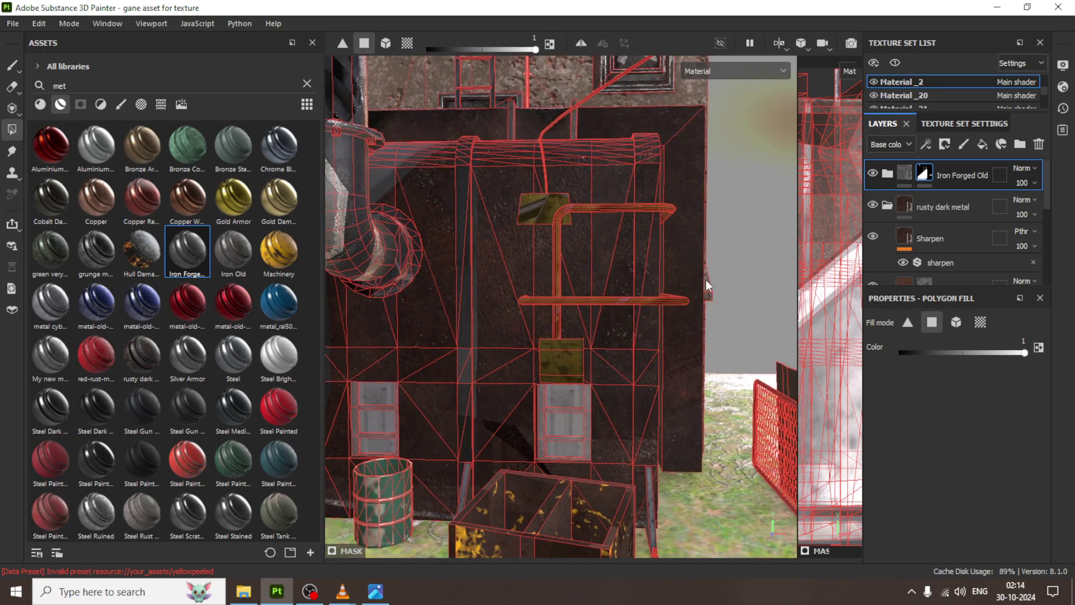
left_click_drag(675, 226, 650, 153, "alt")
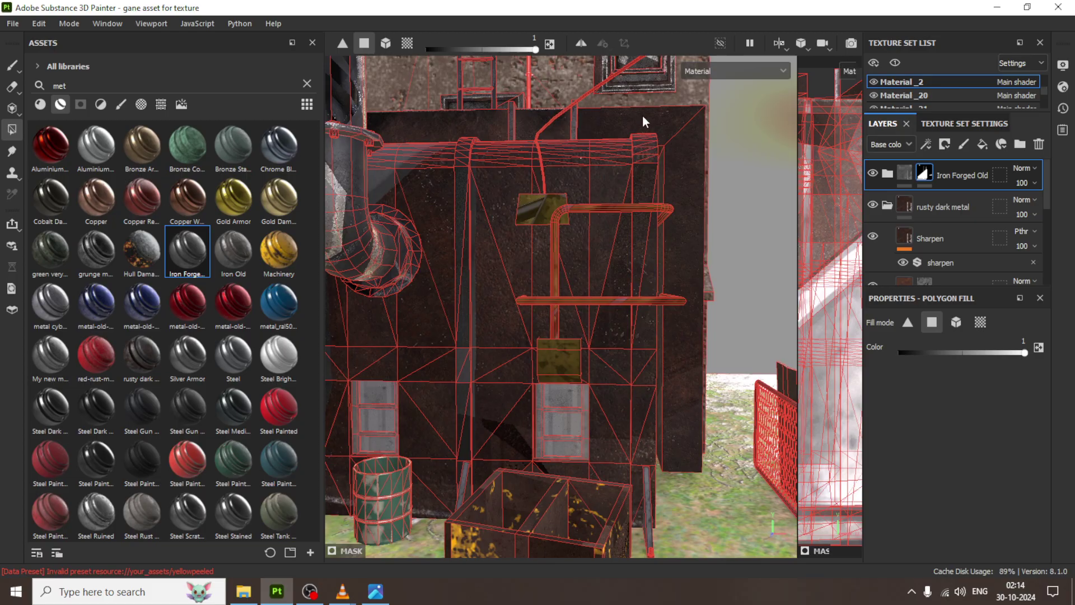
left_click_drag(648, 300, 647, 477)
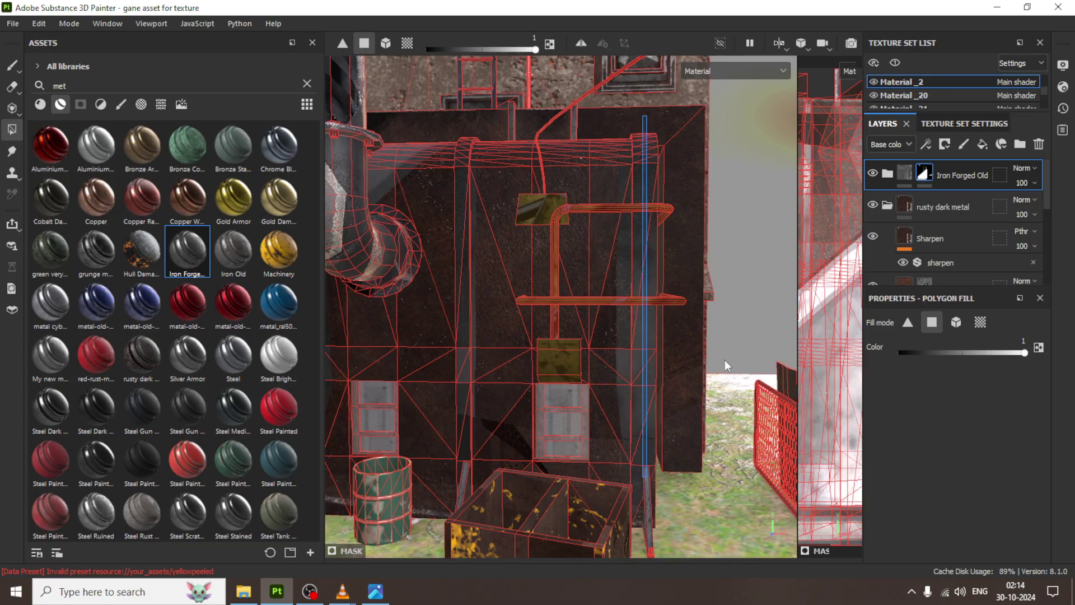
mouse_move(724, 359)
left_mouse_down("alt")
mouse_move(630, 294)
mouse_move(658, 317)
left_mouse_up("alt")
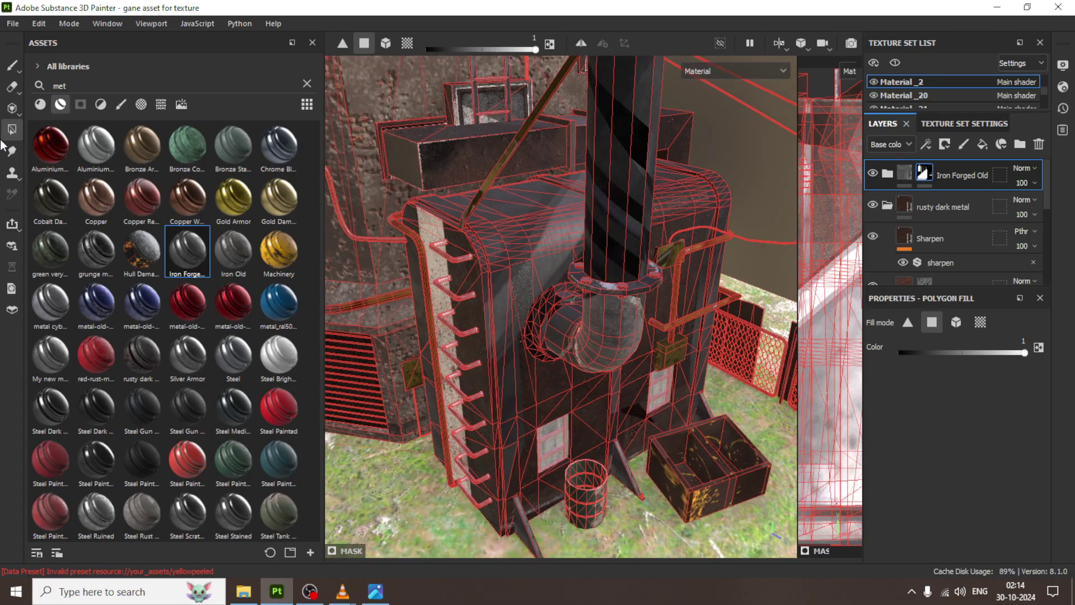
left_click(18, 65)
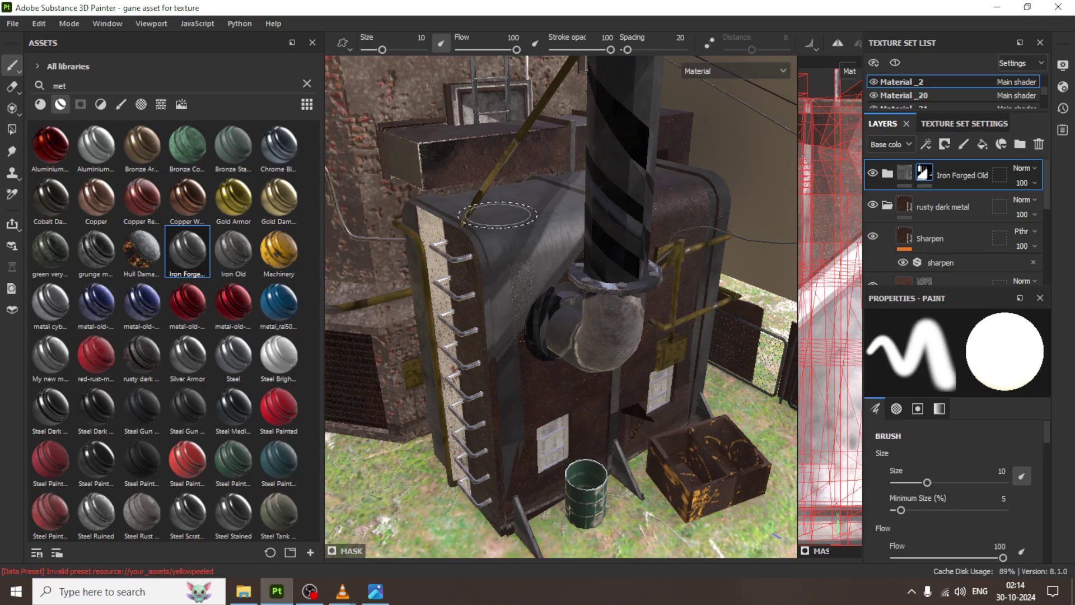
left_click_drag(514, 254, 565, 234, "alt")
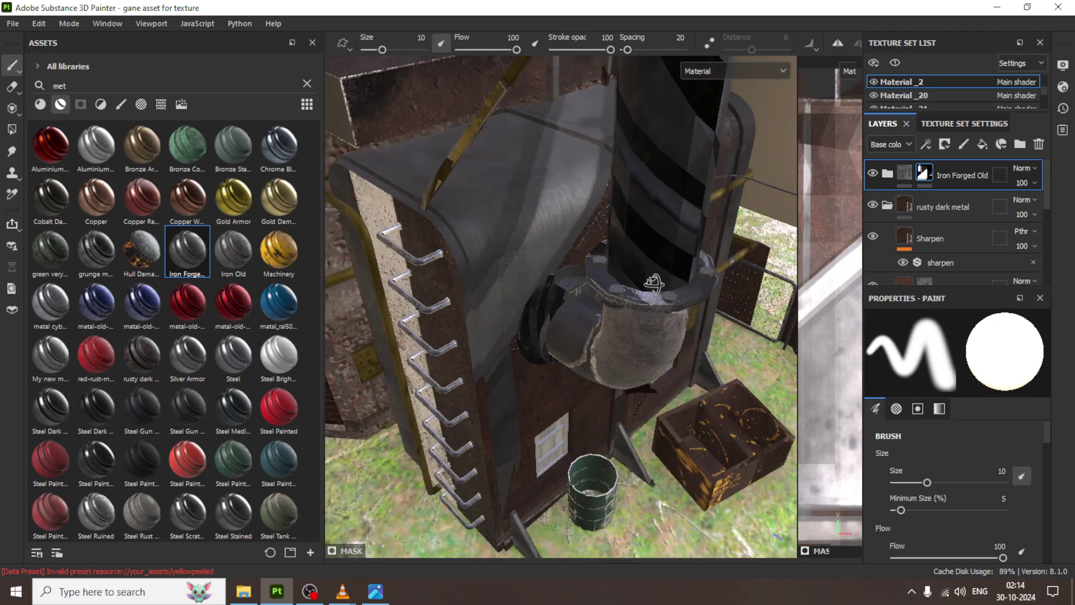
left_click_drag(565, 234, 563, 232, "alt")
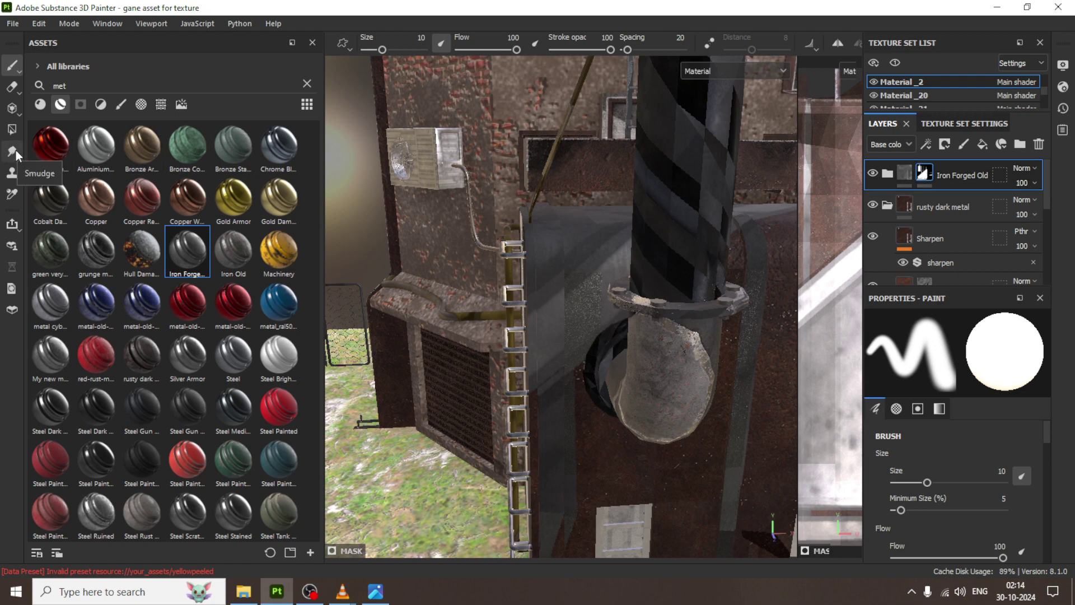
left_click(12, 129)
Set the mask fill value to 0, erase forged iron around the pipe above the elbow, and check it
left_click_drag(636, 229, 649, 229, "alt")
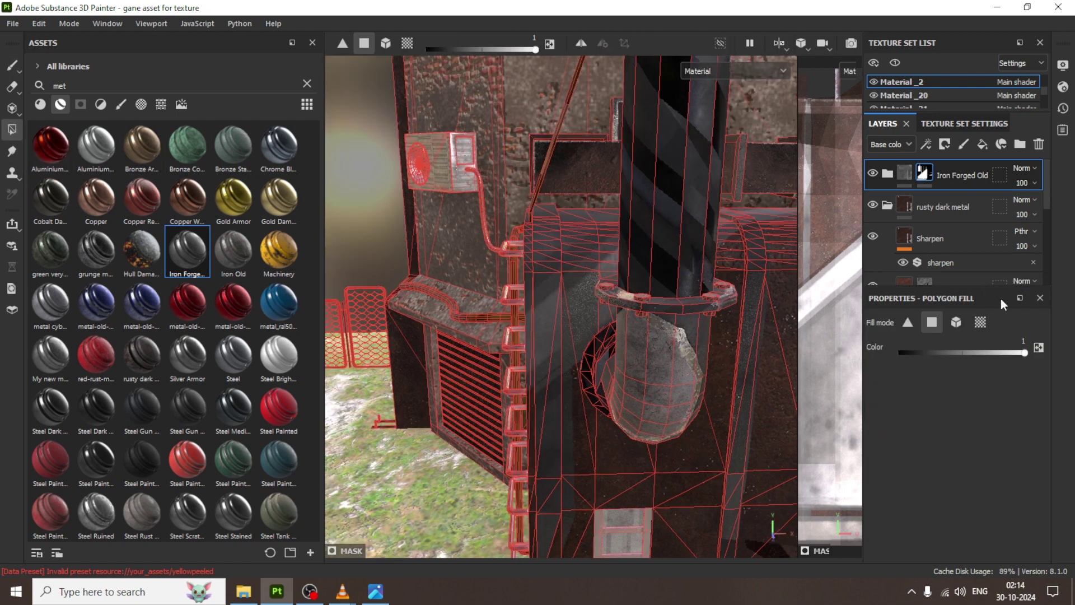
left_click_drag(1024, 353, 989, 352)
left_click_drag(905, 360, 625, 210)
mouse_move(680, 178)
left_mouse_down()
mouse_move(591, 311)
mouse_move(576, 311)
left_mouse_up()
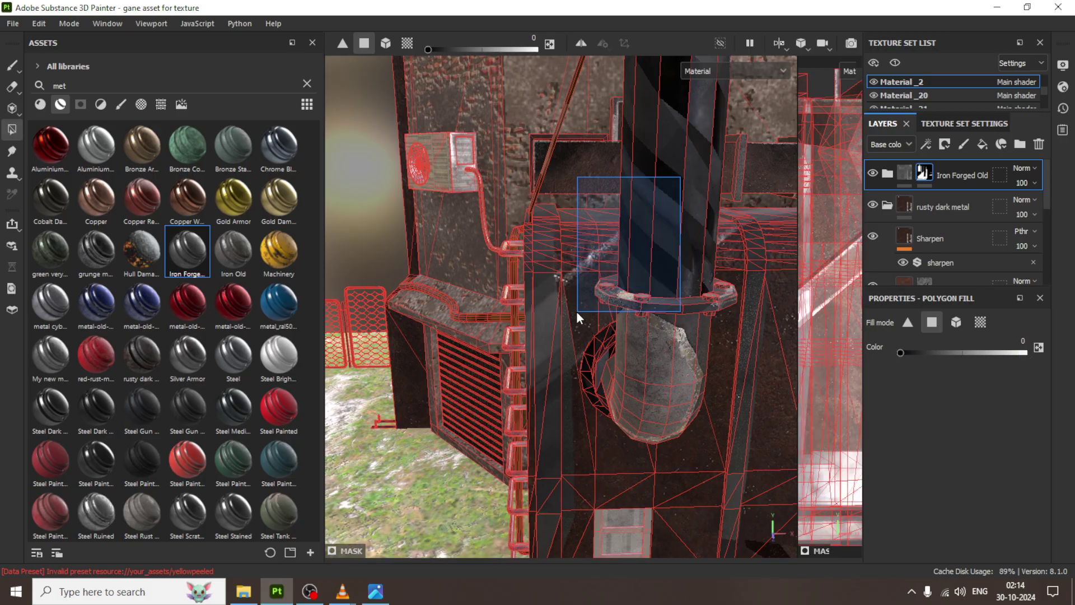
mouse_move(647, 240)
left_mouse_down("alt")
mouse_move(657, 297)
mouse_move(369, 228)
mouse_move(511, 168)
left_mouse_up("alt")
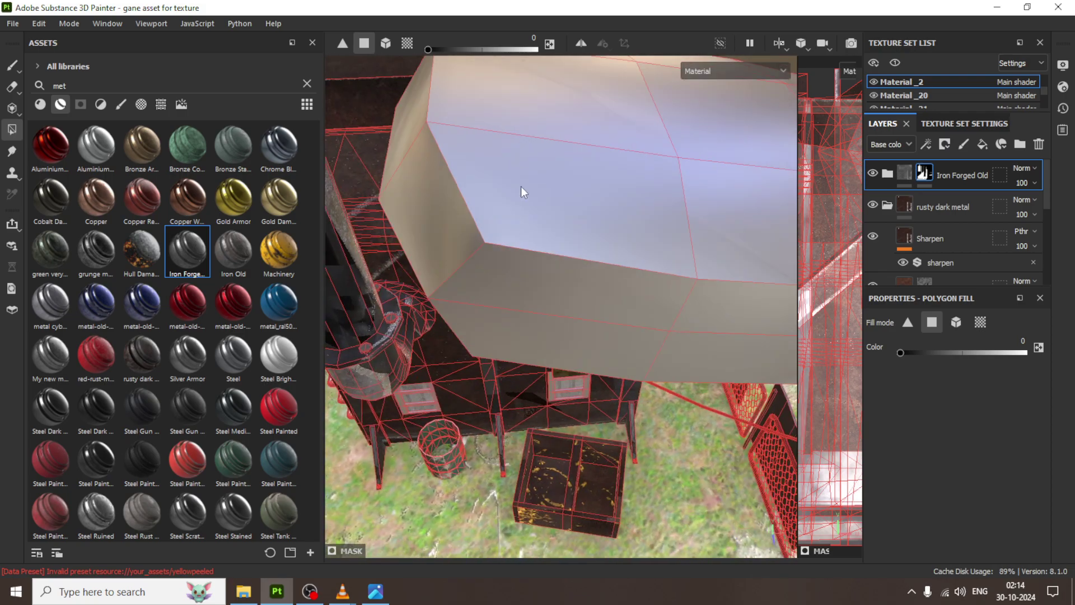
mouse_move(471, 287)
left_mouse_down("alt")
mouse_move(568, 357)
mouse_move(515, 302)
mouse_move(590, 385)
left_mouse_up("alt")
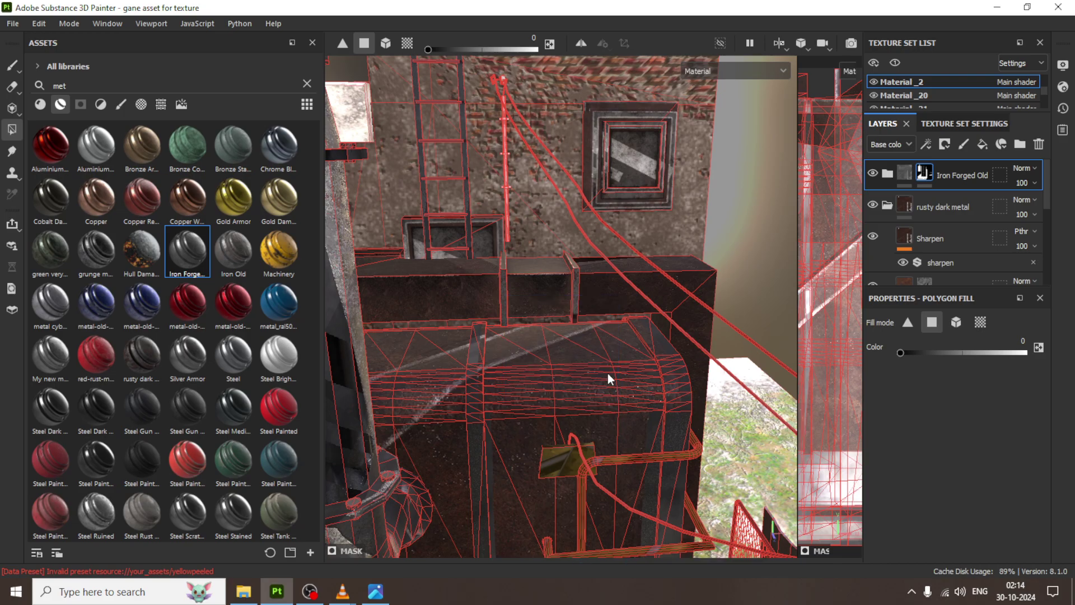
mouse_move(607, 379)
left_mouse_down("alt")
mouse_move(506, 386)
mouse_move(594, 336)
mouse_move(596, 294)
left_mouse_up("alt")
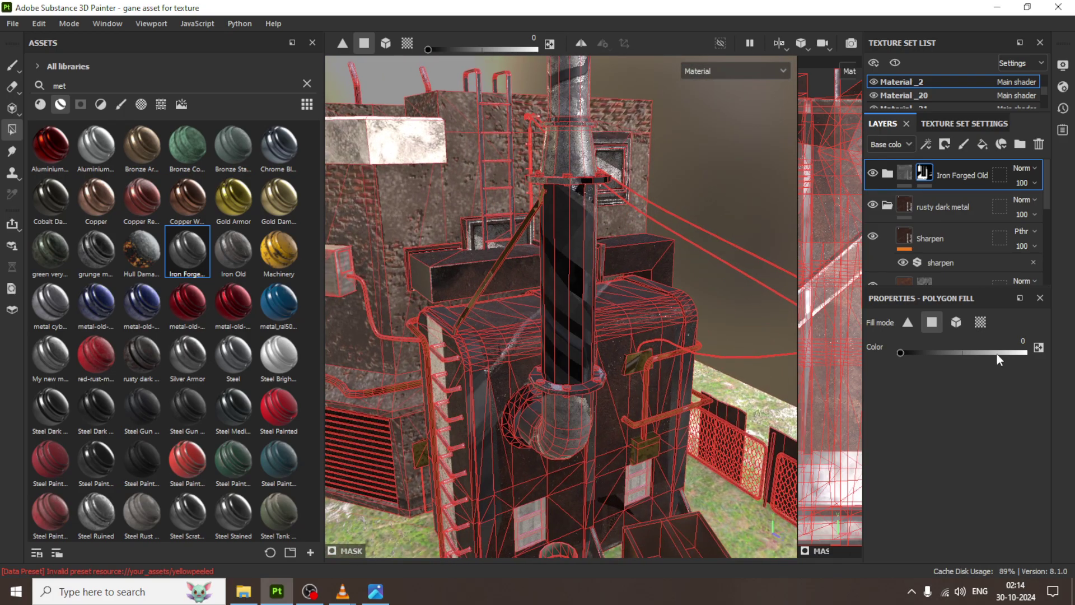
left_click(12, 67)
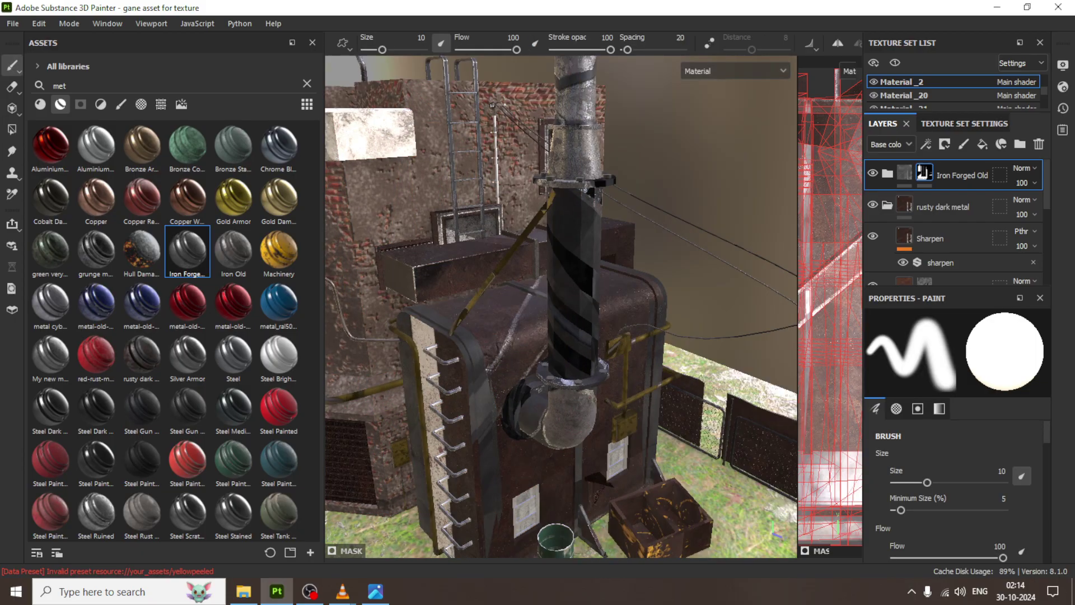
scroll(571, 355, "up", 1)
scroll(565, 336, "up", 1)
scroll(560, 308, "up", 1)
scroll(557, 285, "up", 1)
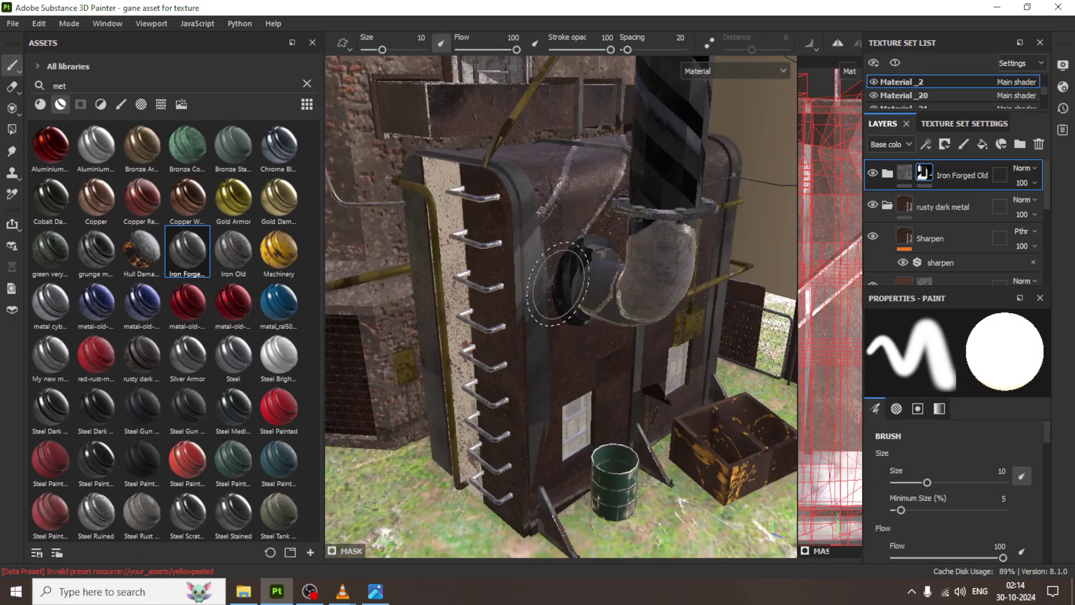
mouse_move(557, 285)
left_mouse_down("alt")
mouse_move(631, 378)
mouse_move(506, 309)
left_mouse_up("alt")
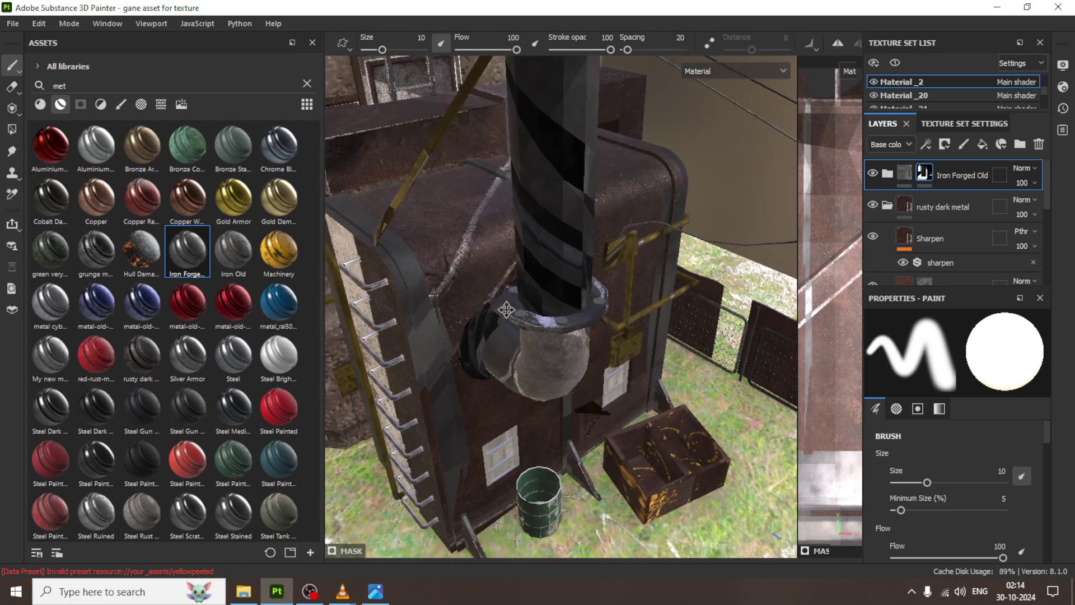
left_click_drag(506, 309, 493, 367, "alt")
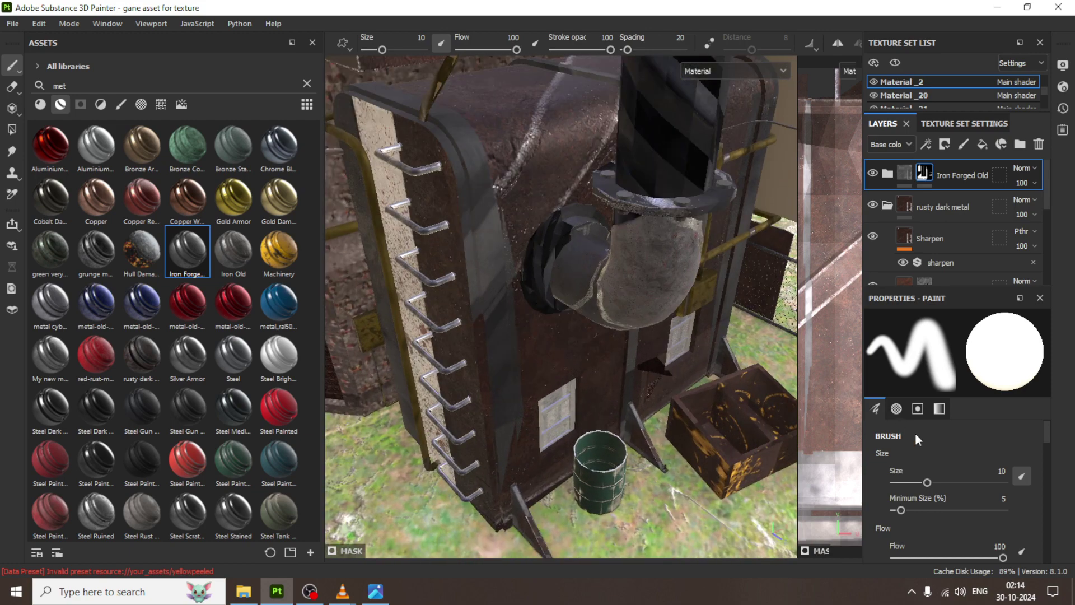
Switch to polygon fill and fill two vertical tower wall strips at fill value 1
left_click(12, 130)
left_click_drag(539, 410, 509, 360, "alt")
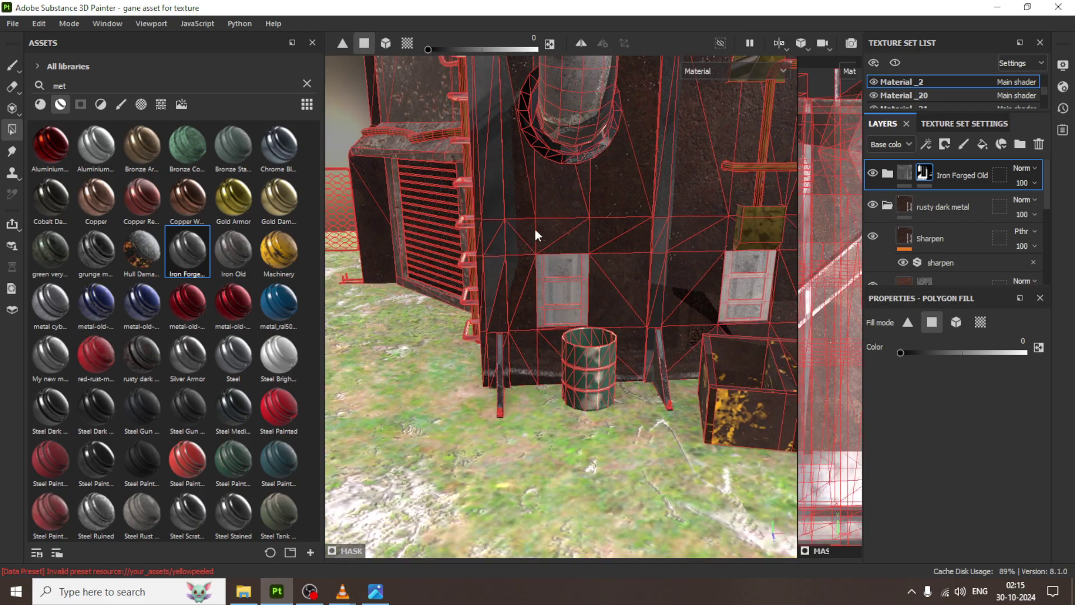
left_click(518, 277)
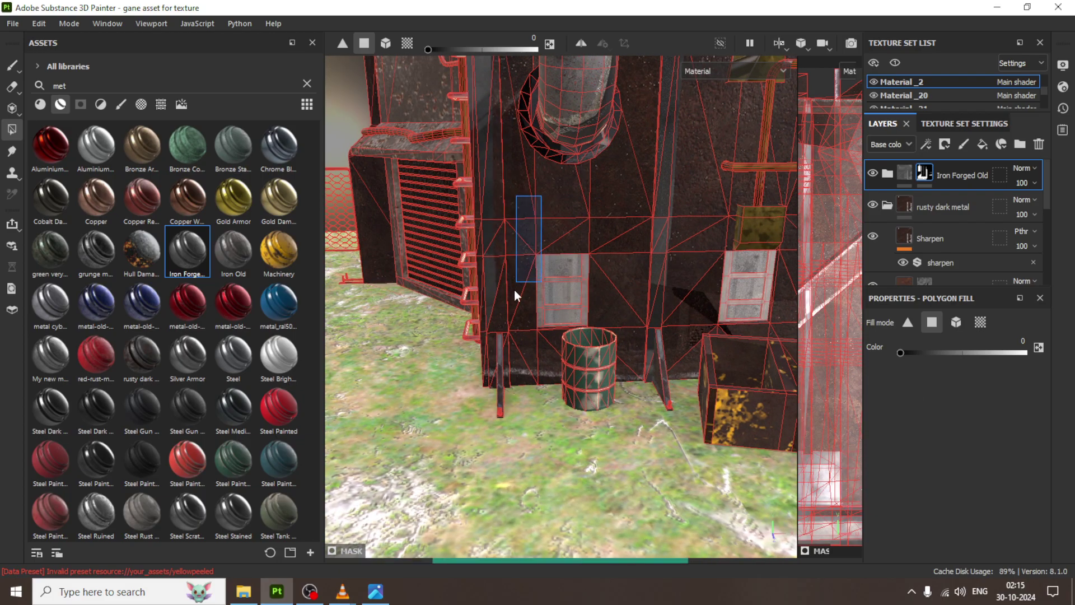
left_click_drag(900, 352, 1051, 359)
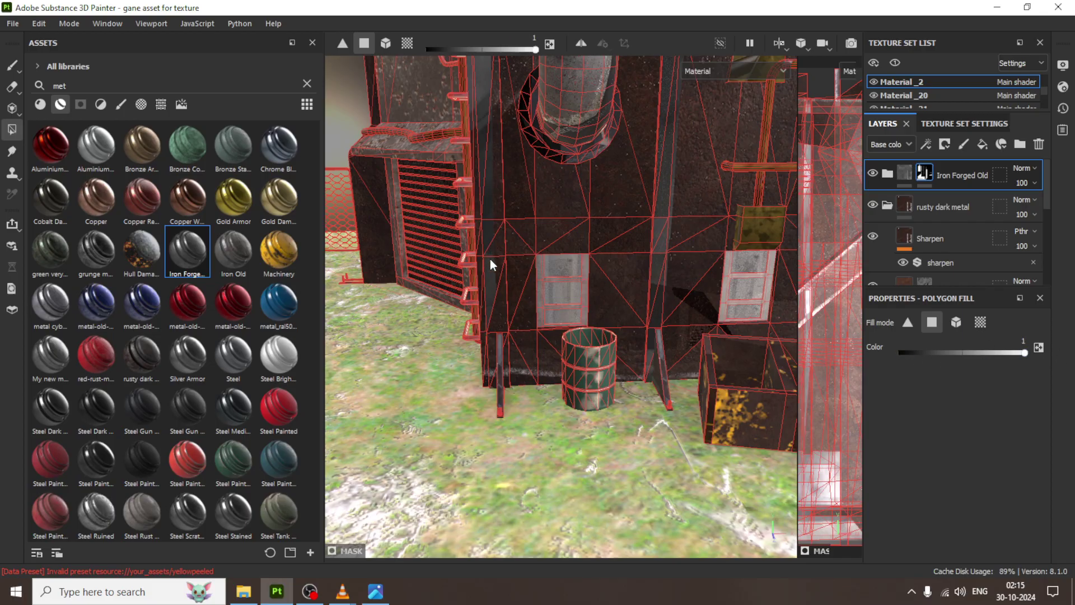
left_click(492, 354)
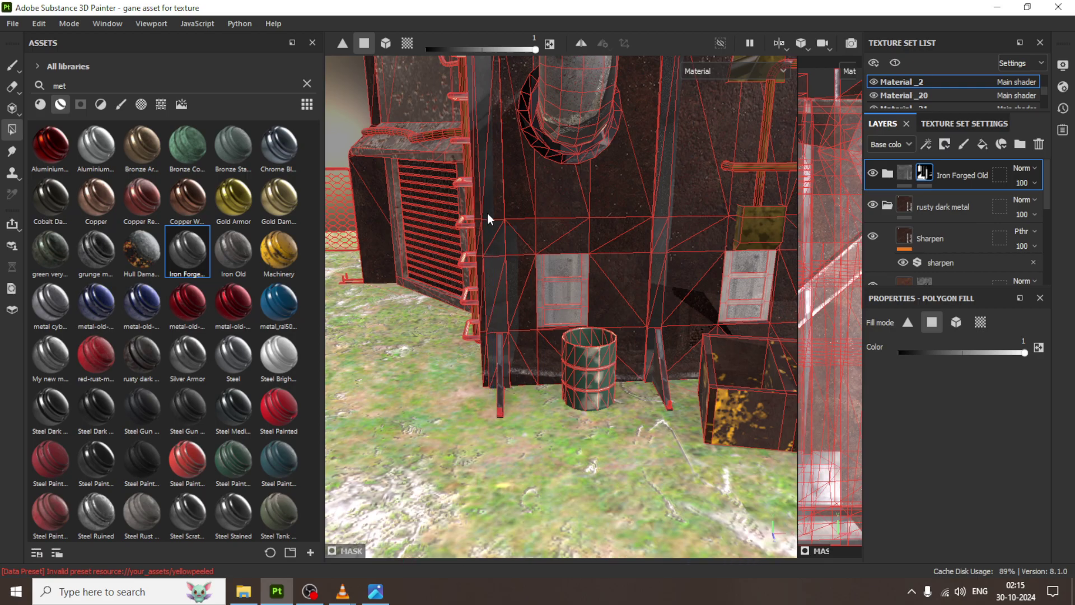
Orbit to the building's left wall and box-fill the narrow strip beneath it into the mask
left_click_drag(538, 294, 563, 247, "alt")
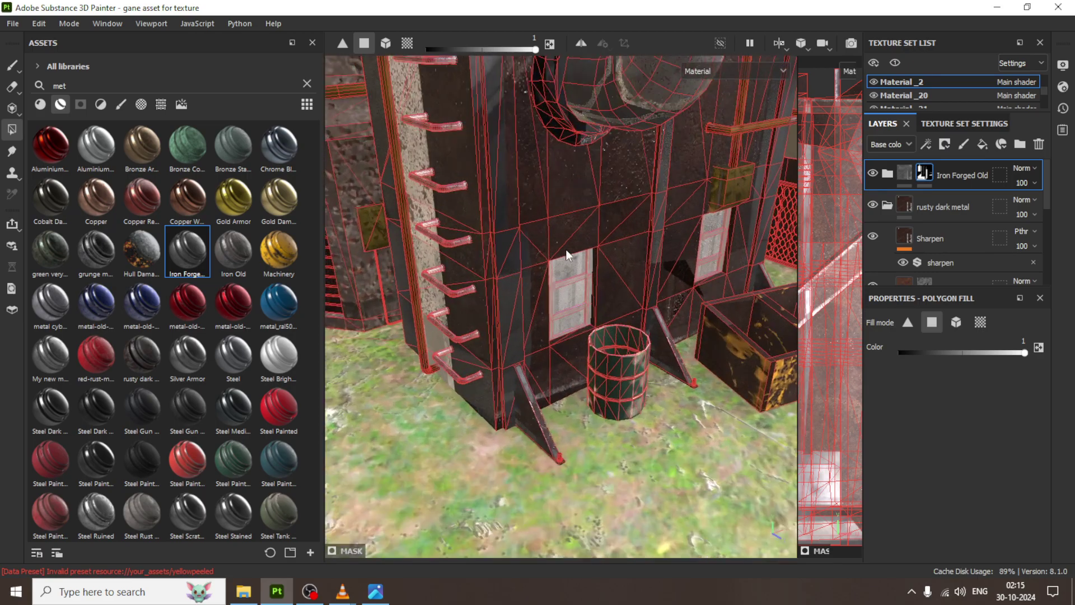
mouse_move(519, 228)
left_mouse_down("alt")
mouse_move(537, 291)
mouse_move(495, 242)
left_mouse_up("alt")
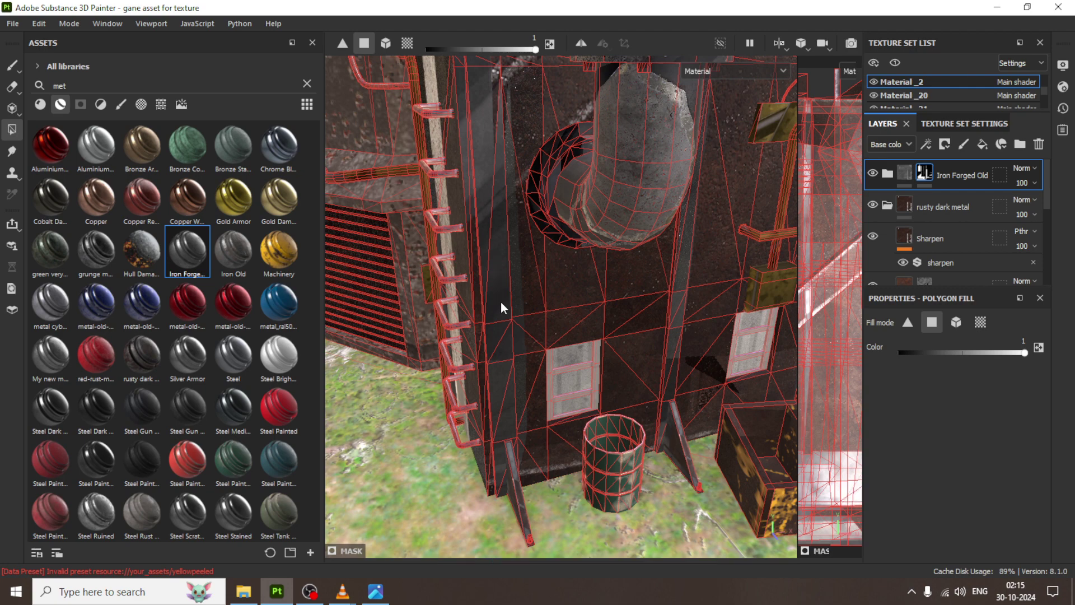
mouse_move(536, 303)
left_mouse_down("alt")
mouse_move(542, 312)
mouse_move(499, 171)
left_mouse_up("alt")
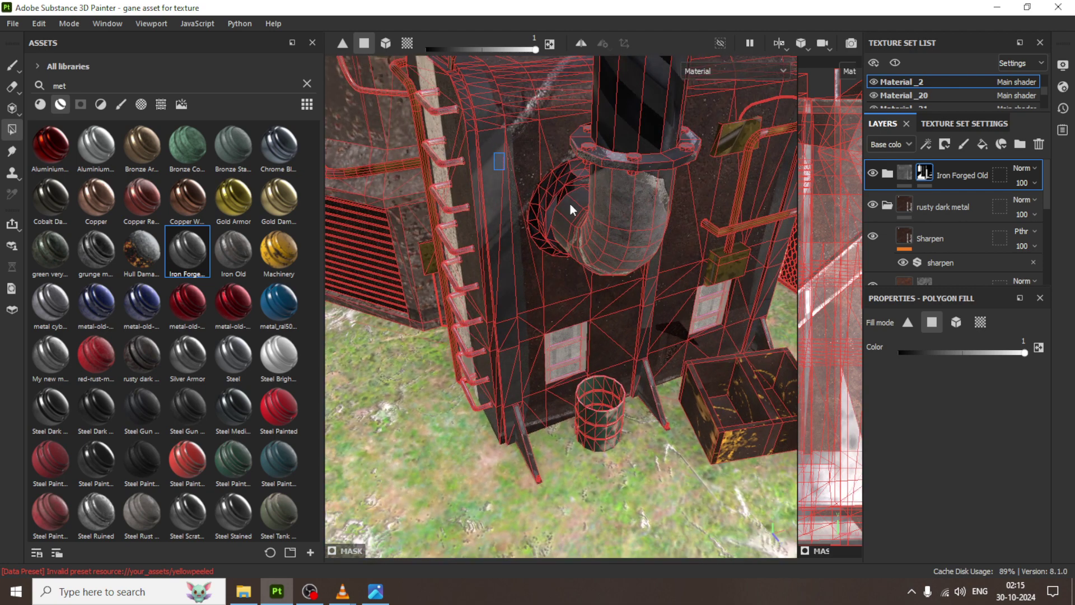
mouse_move(599, 211)
left_mouse_down("alt")
mouse_move(521, 228)
mouse_move(545, 225)
left_mouse_up("alt")
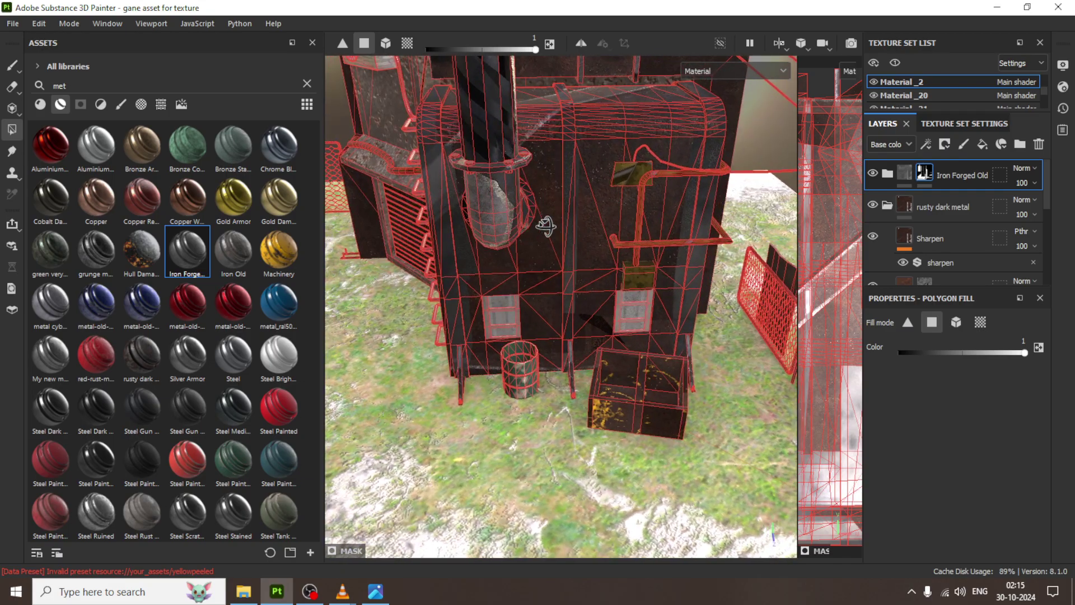
scroll(615, 314, "up", 3)
scroll(559, 338, "up", 3)
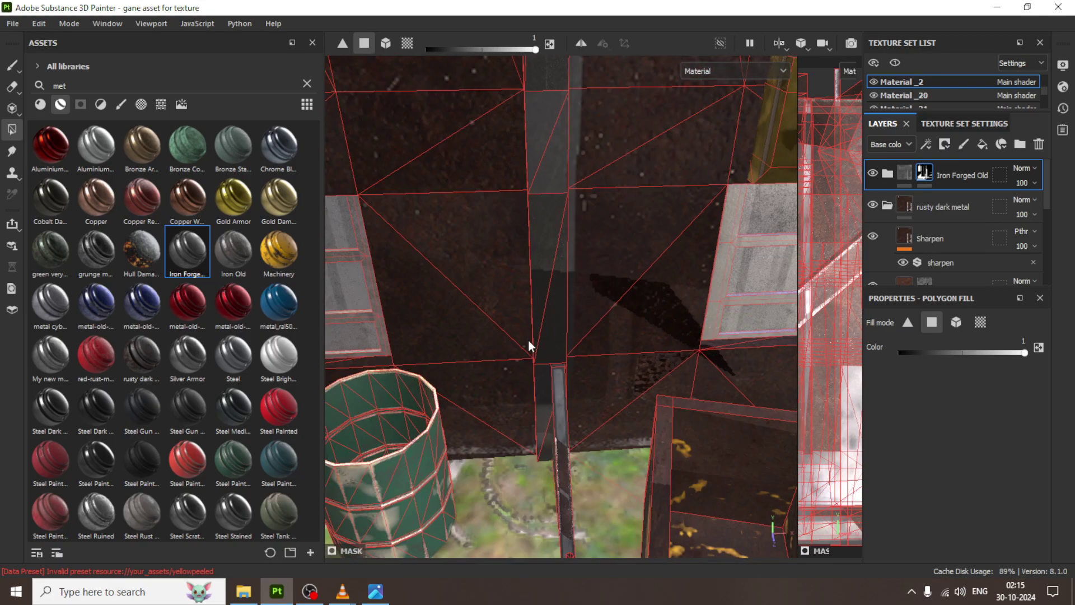
scroll(538, 291, "up", 2)
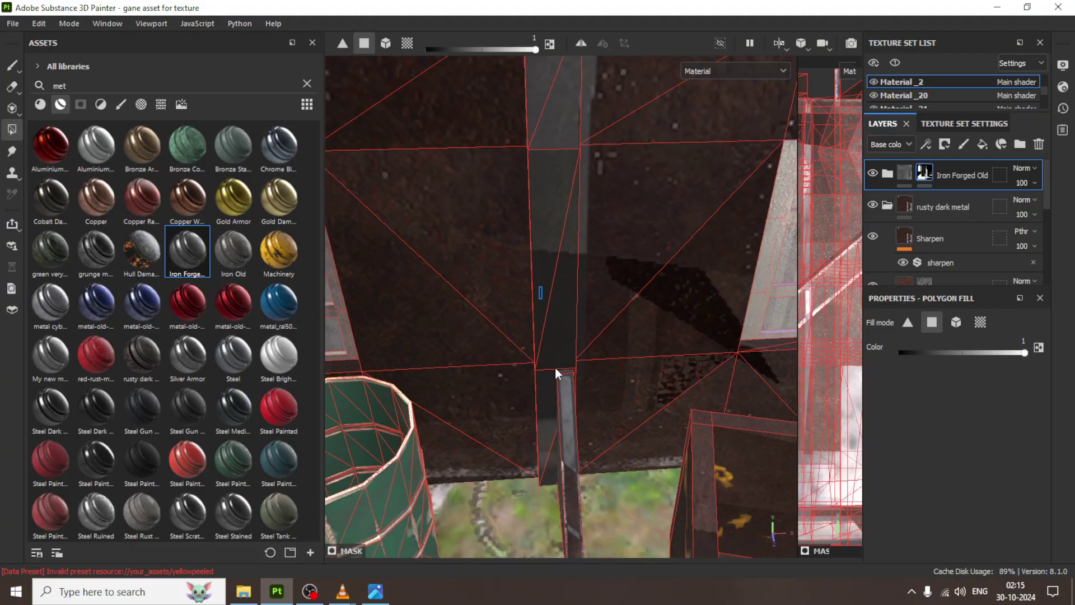
left_click_drag(556, 367, 585, 463)
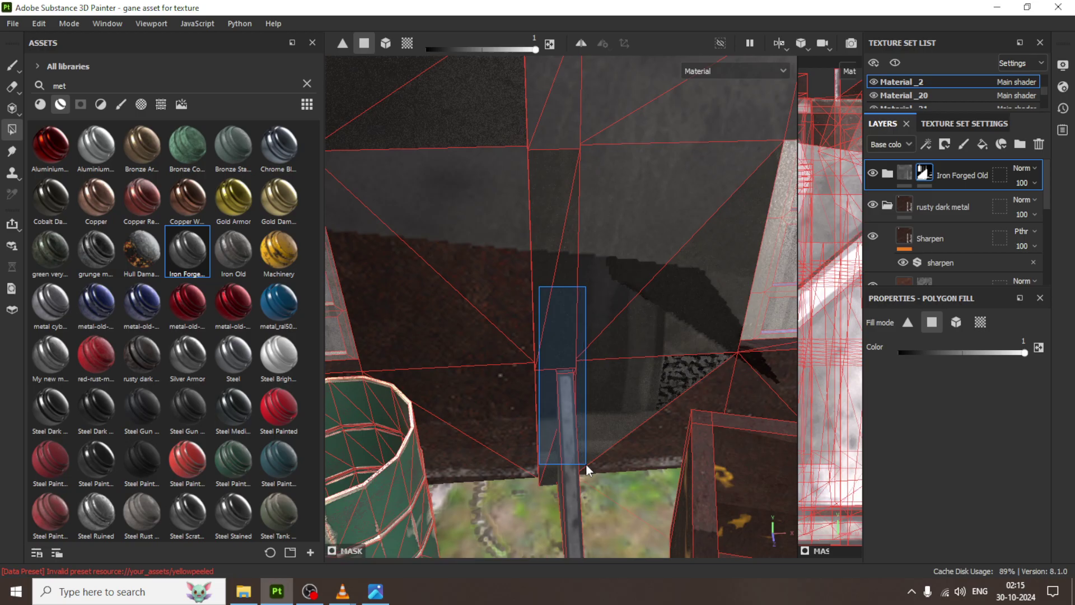
left_click_drag(585, 464, 572, 464)
scroll(637, 317, "up", 1)
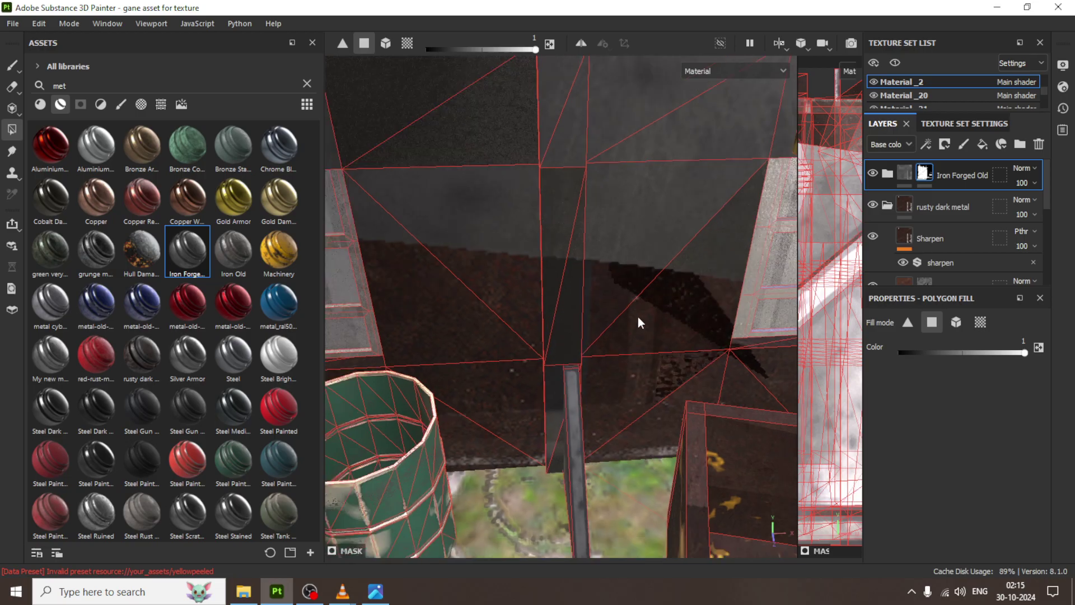
scroll(637, 317, "down", 2)
scroll(623, 310, "down", 2)
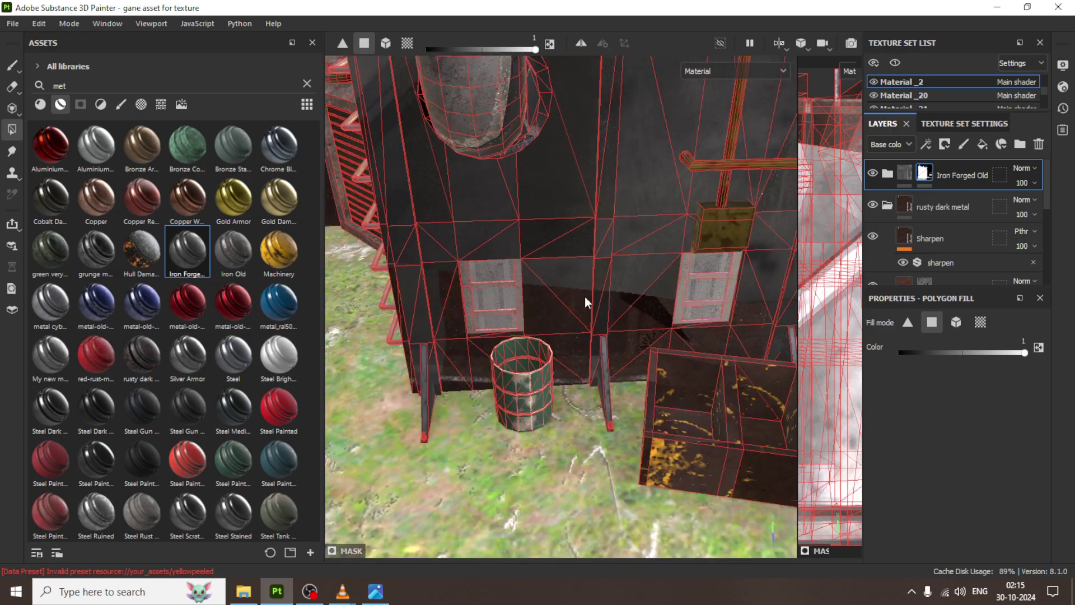
Set the fill value to 0 and box-erase the lower-left and lower-right tower front panels
double_click(1019, 353)
type("0")
key("Return")
left_click_drag(509, 311, 521, 221, "alt")
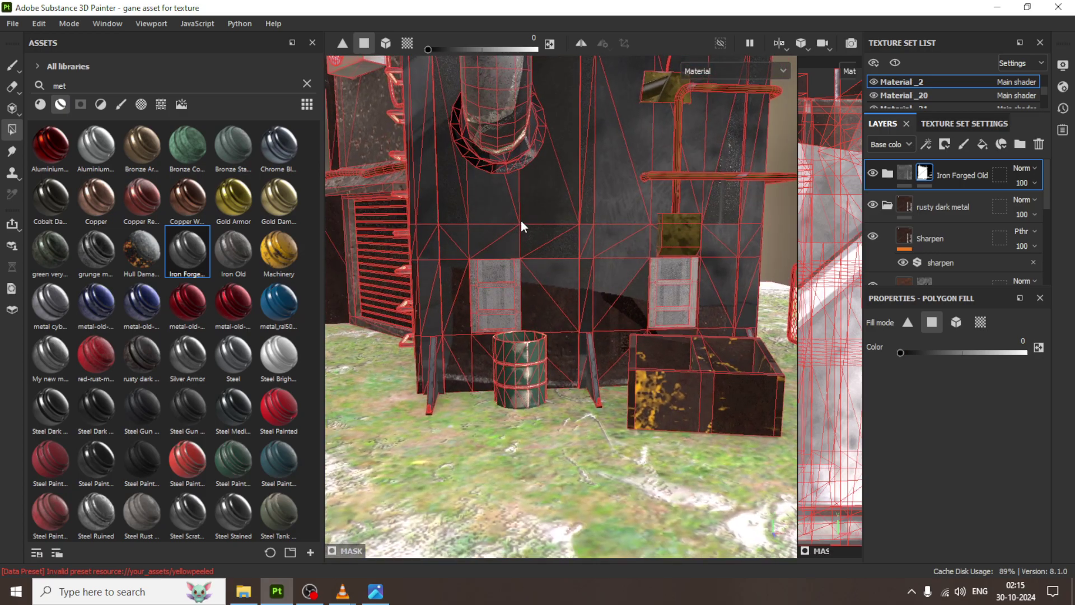
middle_click_drag(521, 221, 516, 302, "alt")
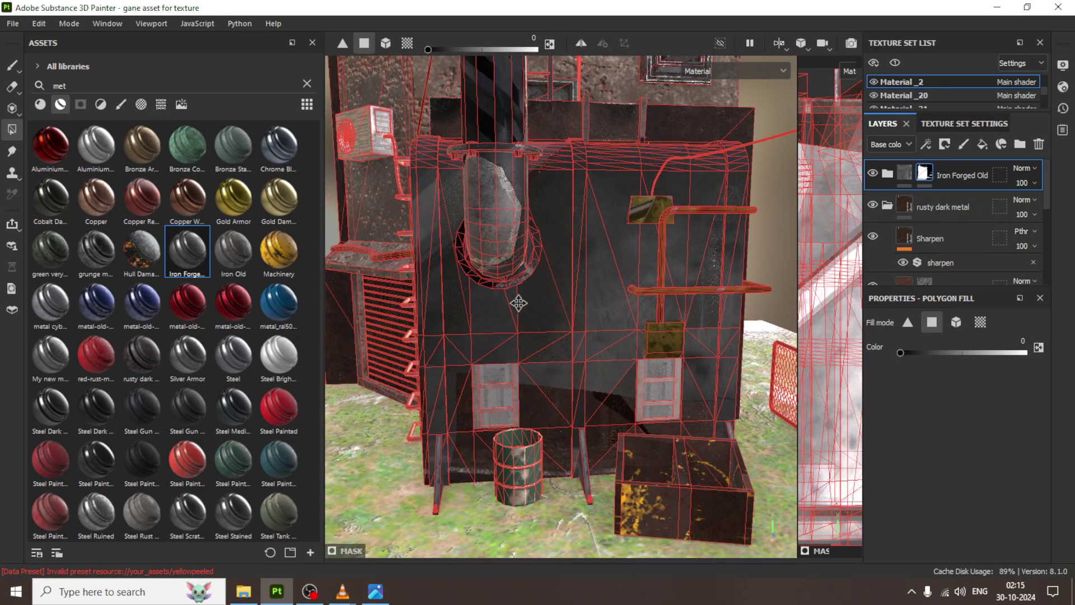
left_click_drag(476, 380, 542, 266)
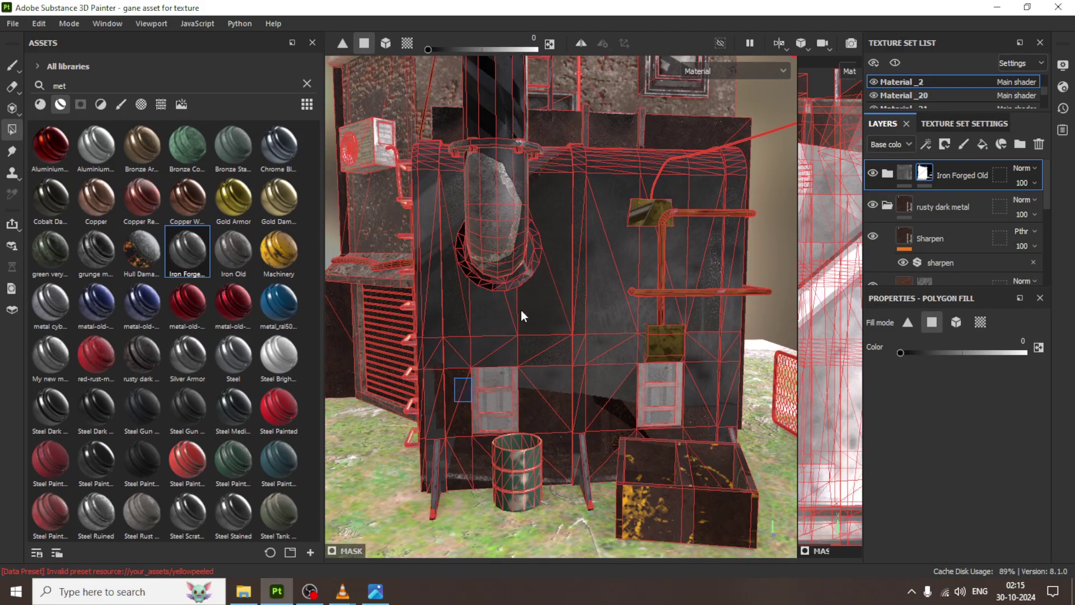
mouse_move(547, 210)
left_mouse_down()
mouse_move(542, 126)
mouse_move(552, 113)
left_mouse_up()
left_click_drag(603, 411, 693, 106)
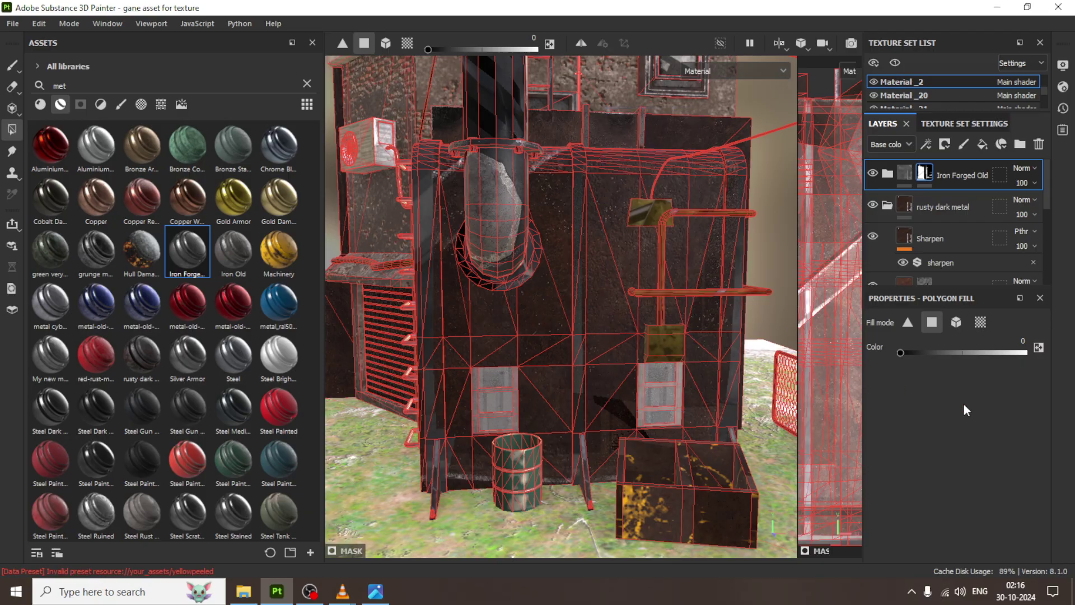
Switch back to the Paint brush and zoom in on the ladder and brick wall
left_click(11, 66)
mouse_move(612, 307)
left_mouse_down("alt")
mouse_move(634, 320)
mouse_move(644, 242)
mouse_move(646, 297)
mouse_move(497, 360)
mouse_move(506, 355)
left_mouse_up("alt")
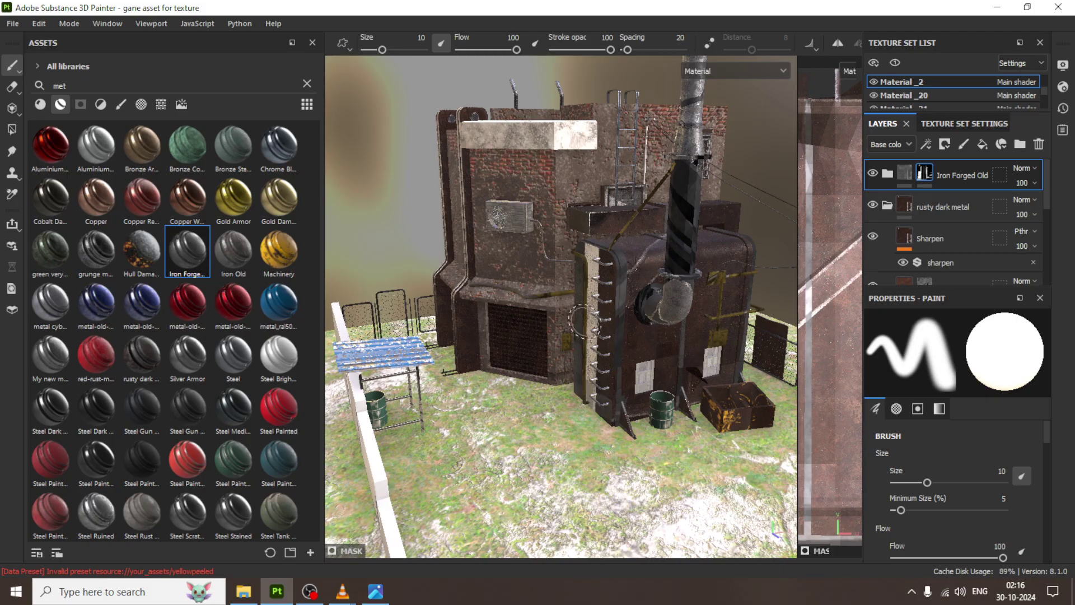
left_click_drag(579, 322, 699, 316, "alt")
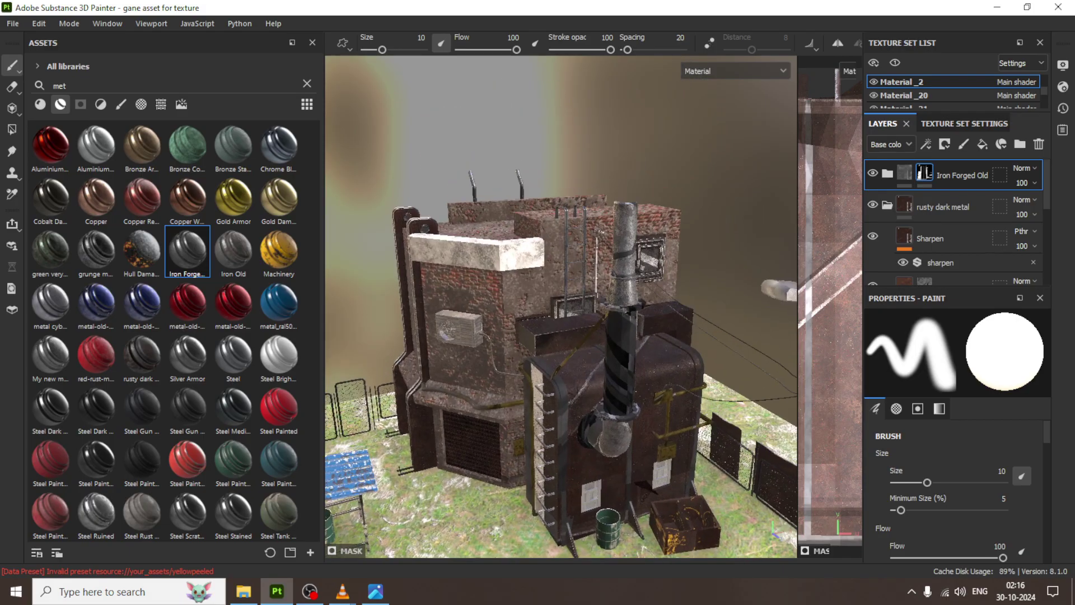
scroll(622, 305, "up", 3)
scroll(594, 280, "up", 3)
scroll(566, 252, "up", 3)
scroll(531, 218, "up", 3)
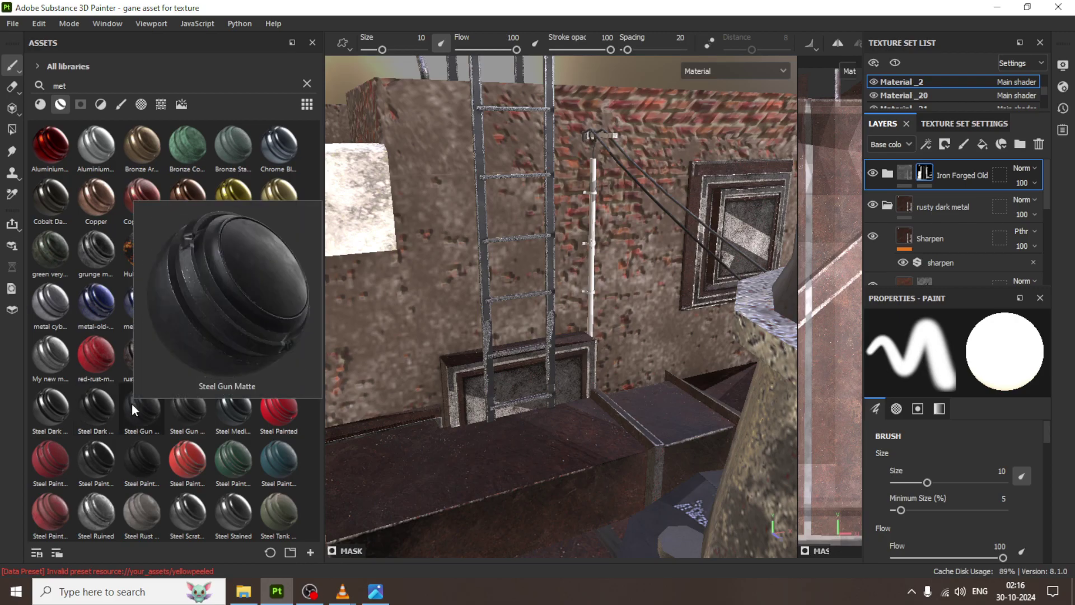
Drop Steel Gun Matte onto the model, adding a fill that darkens the rod beside the ladder
mouse_move(132, 404)
left_mouse_down()
mouse_move(703, 137)
mouse_move(591, 180)
left_mouse_up()
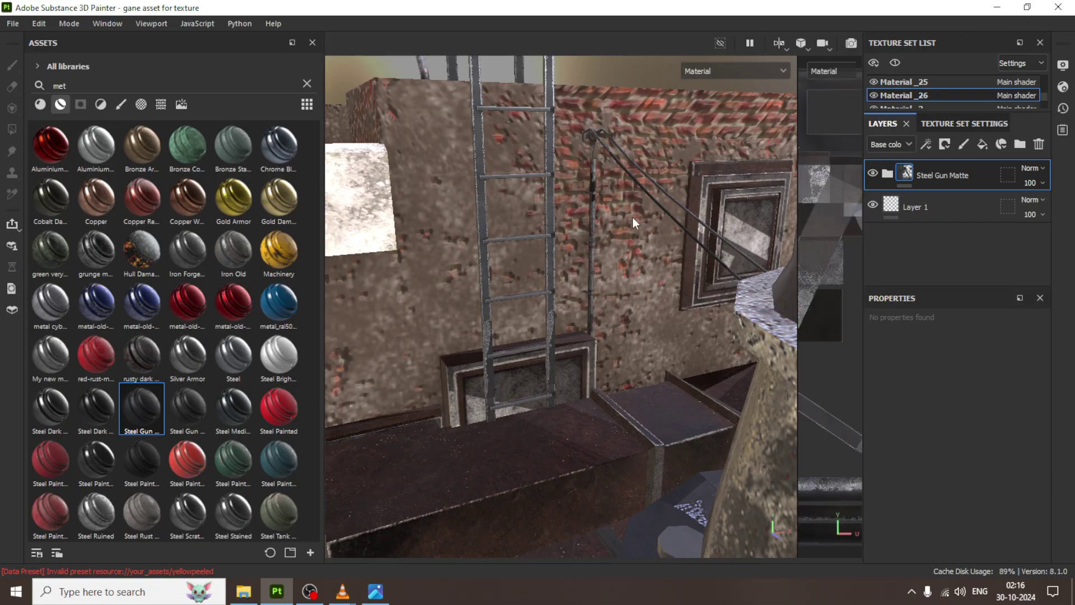
left_click(310, 591)
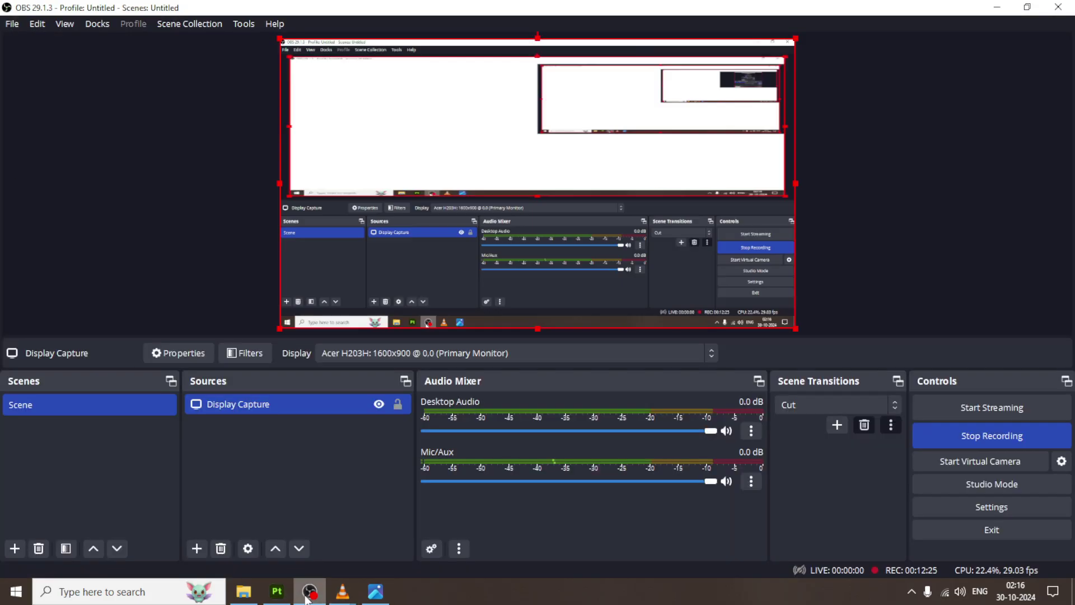
left_click(307, 593)
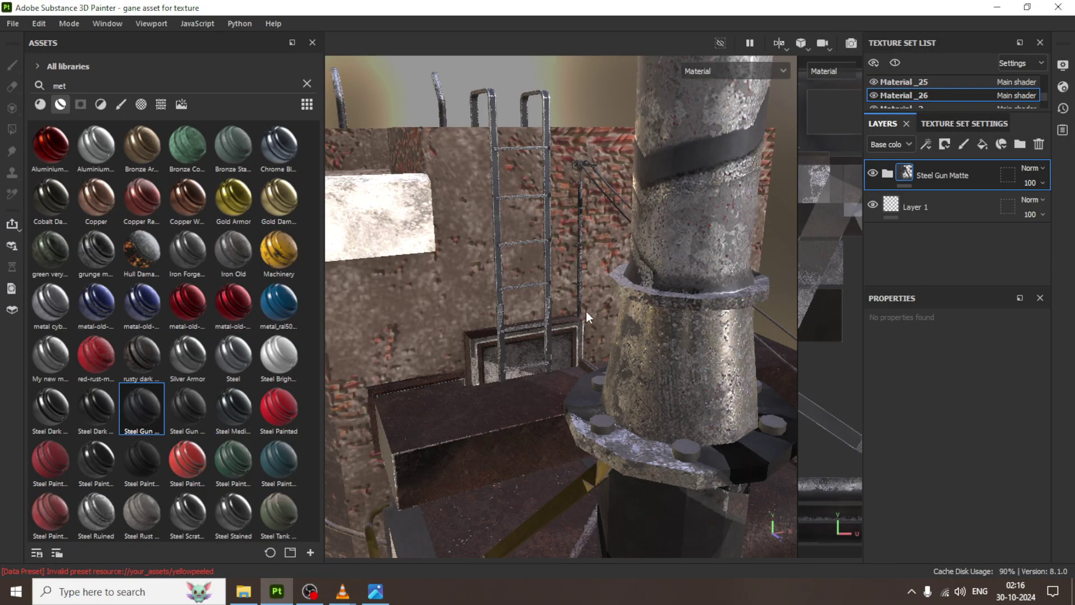
Review the whole building, save the project with Ctrl+S, and bring OBS Studio to the front
scroll(586, 311, "down", 5)
mouse_move(581, 309)
left_mouse_down("alt")
mouse_move(618, 427)
mouse_move(324, 289)
mouse_move(130, 289)
left_mouse_up("alt")
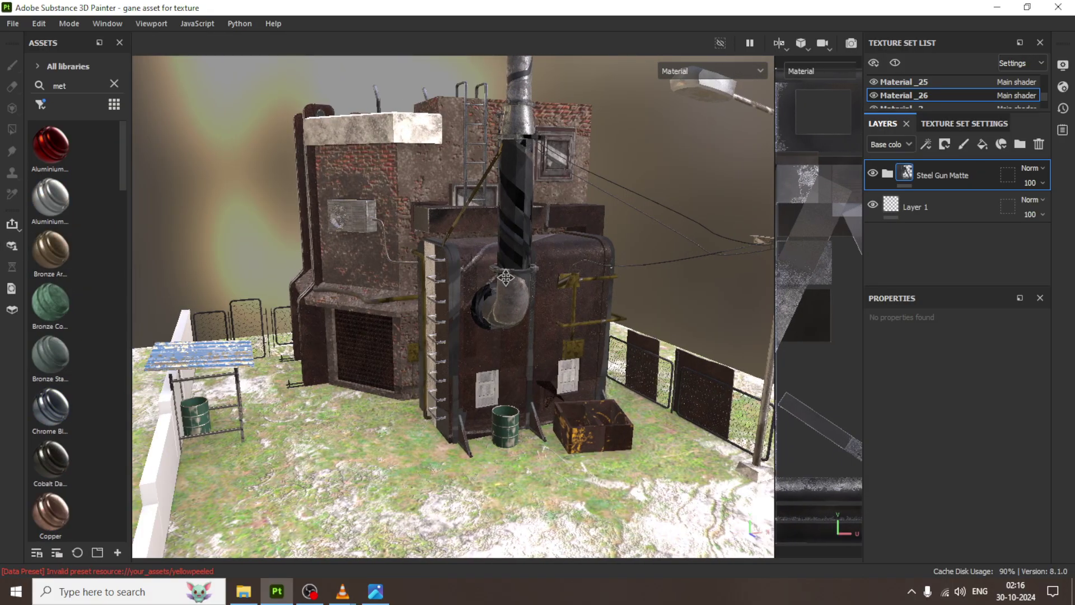
mouse_move(505, 277)
left_mouse_down("alt")
mouse_move(497, 366)
mouse_move(484, 328)
left_mouse_up("alt")
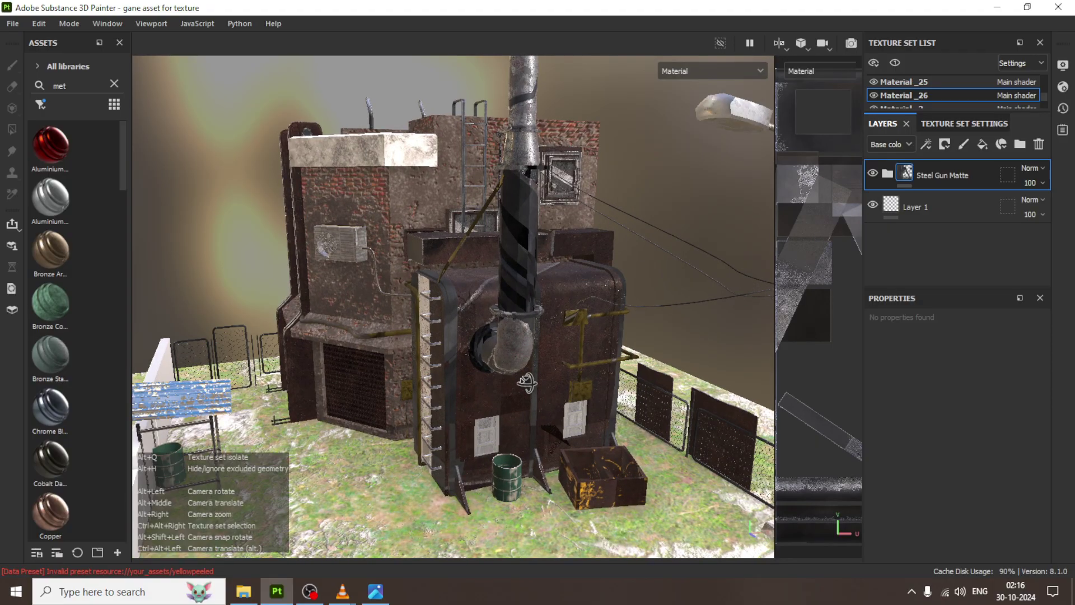
left_click_drag(526, 383, 528, 384, "alt")
middle_click_drag(494, 370, 523, 377)
key("ctrl+s")
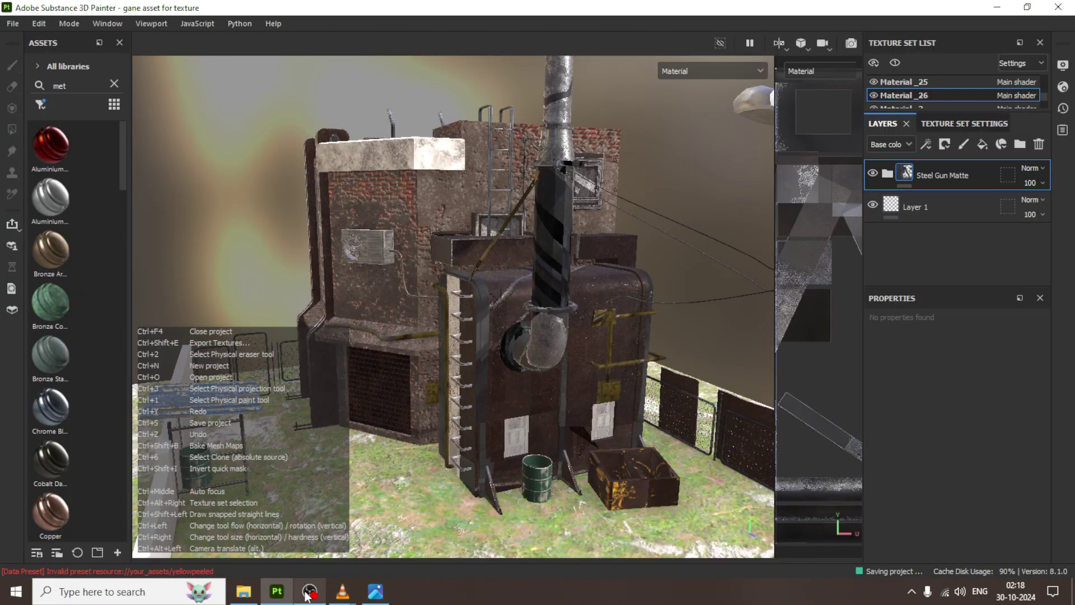
mouse_move(311, 591)
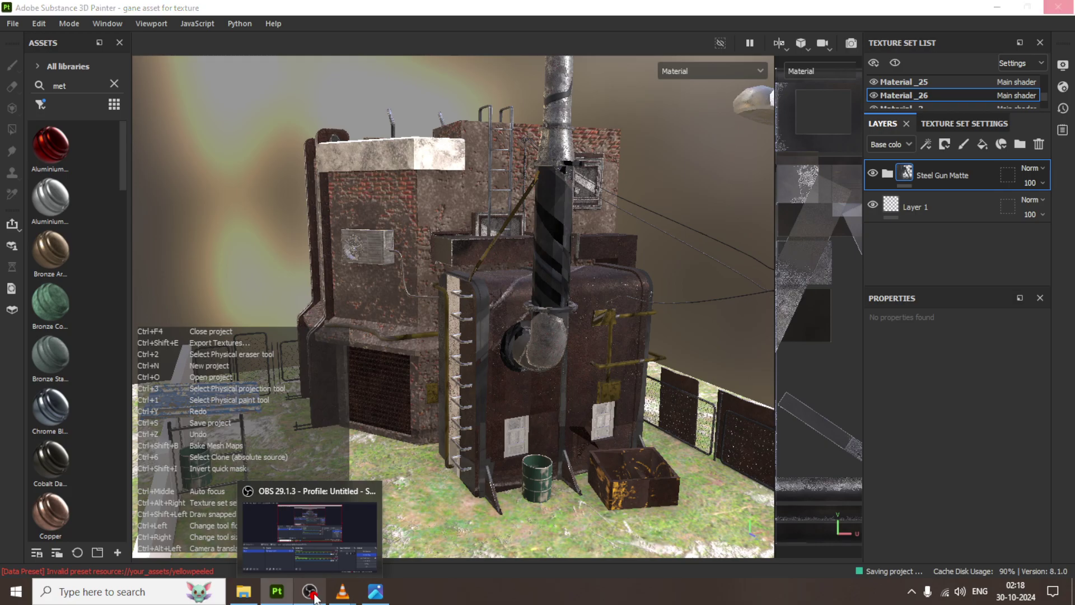
left_click(314, 597)
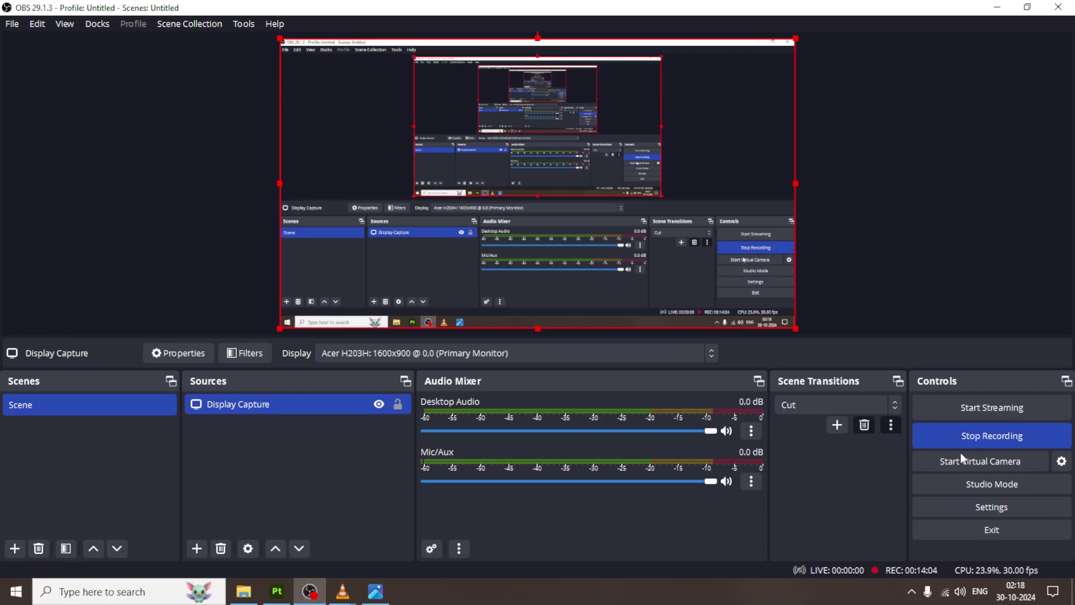